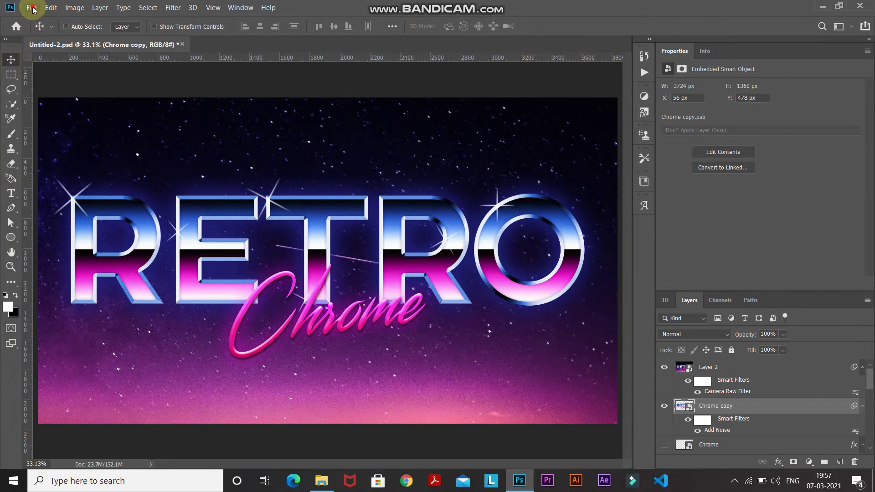
Step: Create a new 3840 x 2160 pixel document at 300 pixels/inch in RGB Color with a white background
left_click(31, 8)
left_click(32, 18)
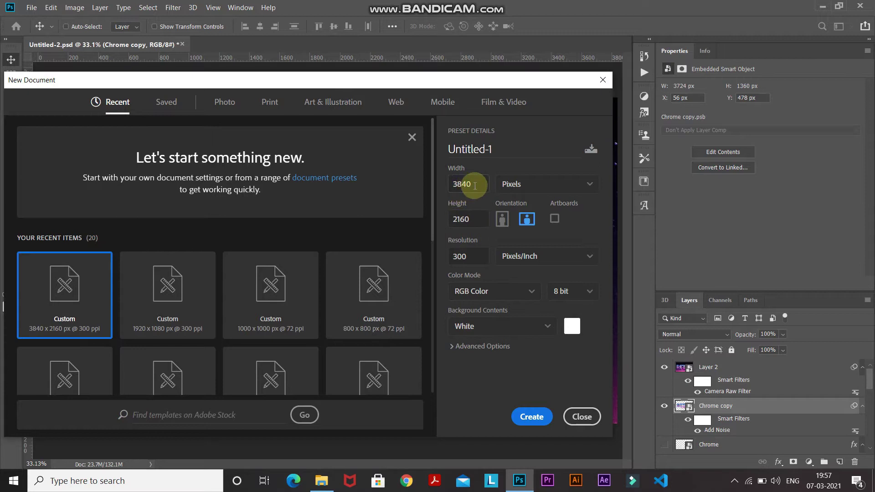
double_click(475, 186)
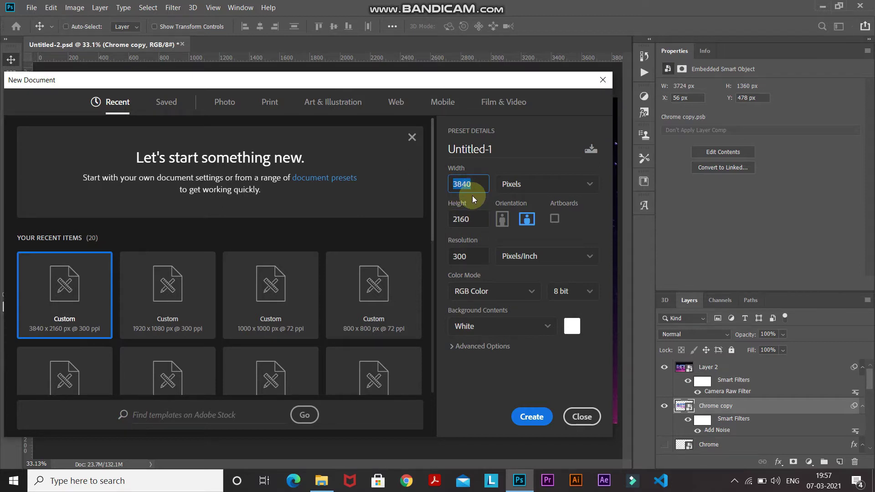
double_click(474, 218)
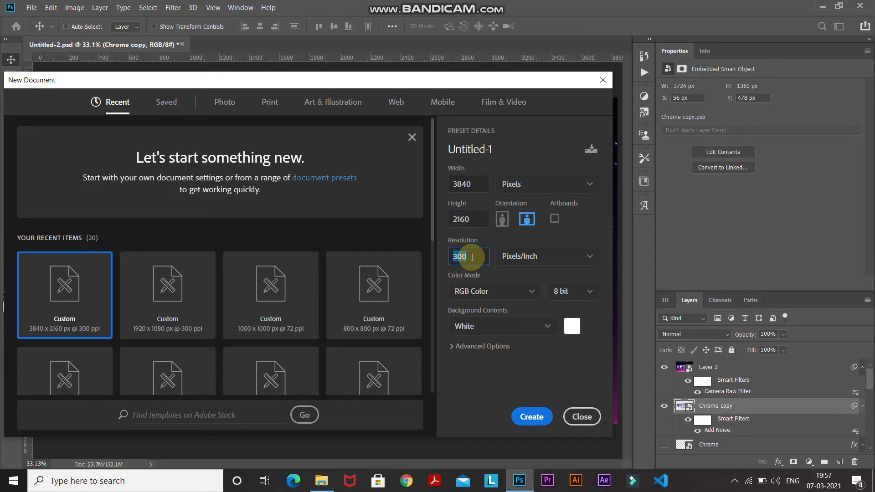
left_click(526, 412)
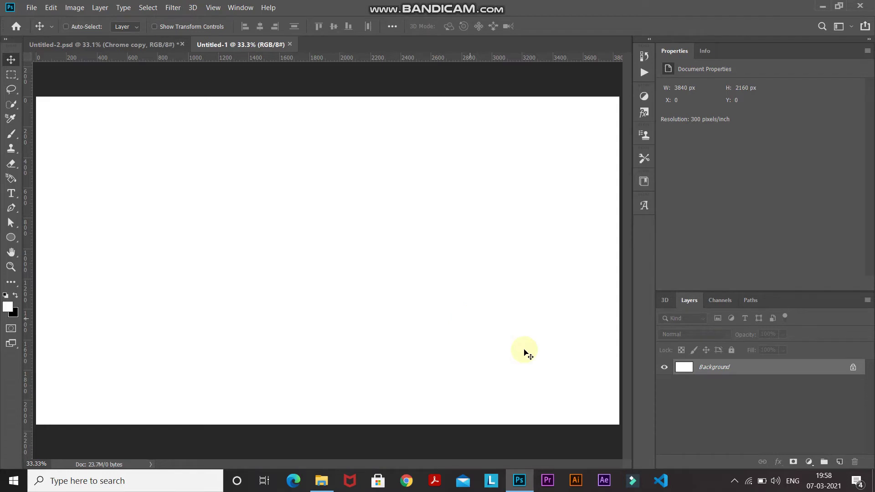
Step: Add a black Solid Color fill layer above the background
left_click(809, 462)
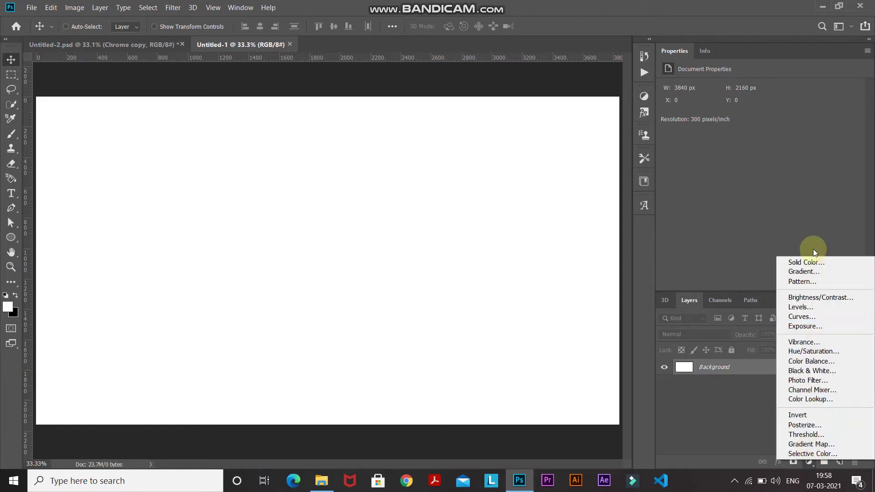
left_click(815, 263)
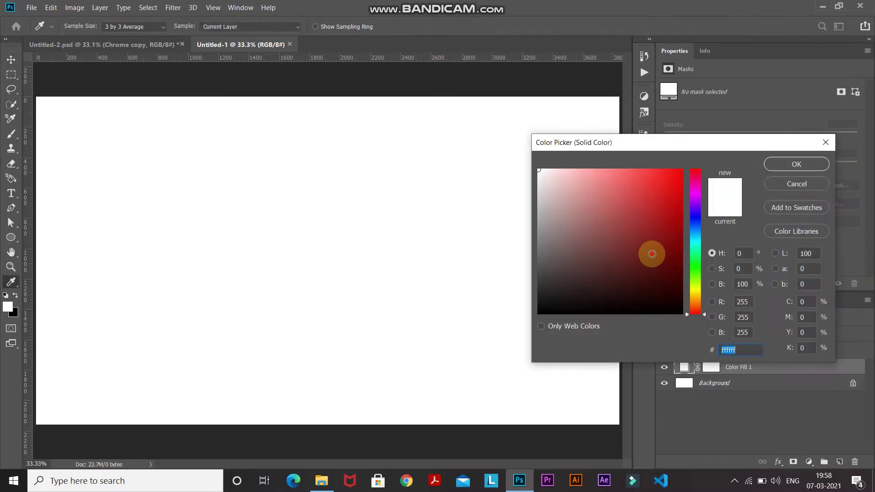
left_click_drag(650, 254, 466, 357)
left_click(796, 164)
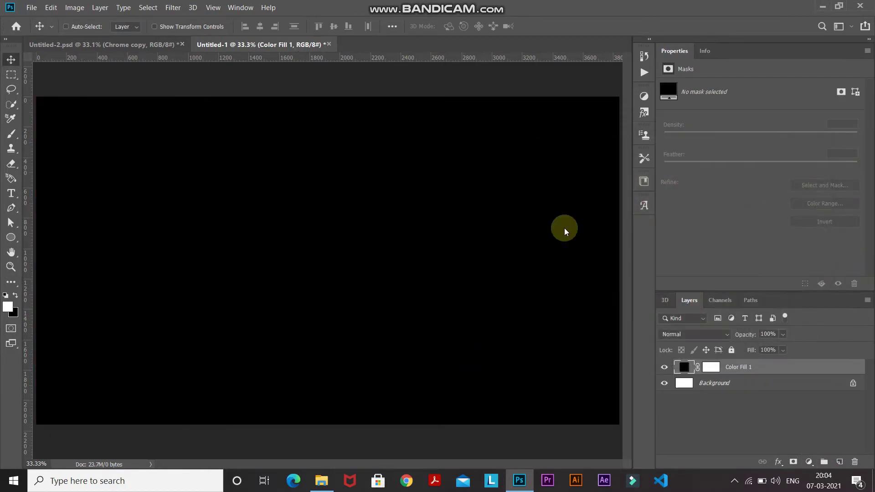
Step: Set up the Type tool with the AXIS Extra Bold font at 250 pt and tracking of -40
left_click(11, 193)
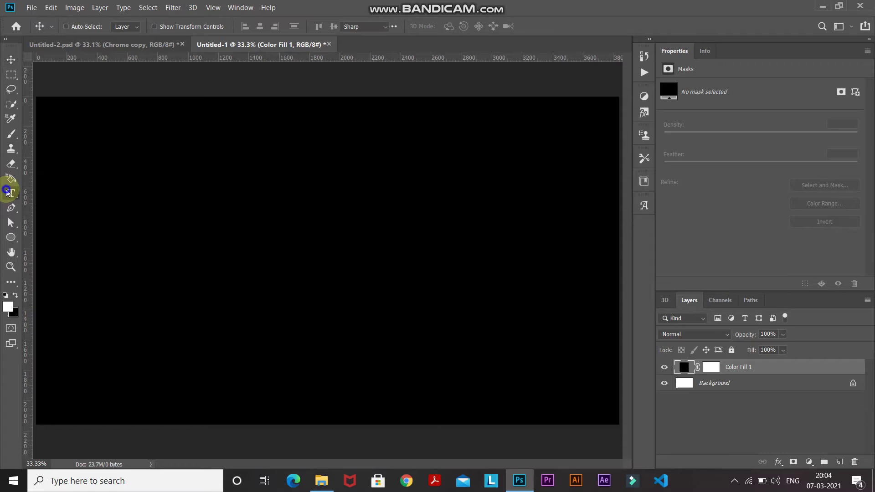
left_click(77, 197)
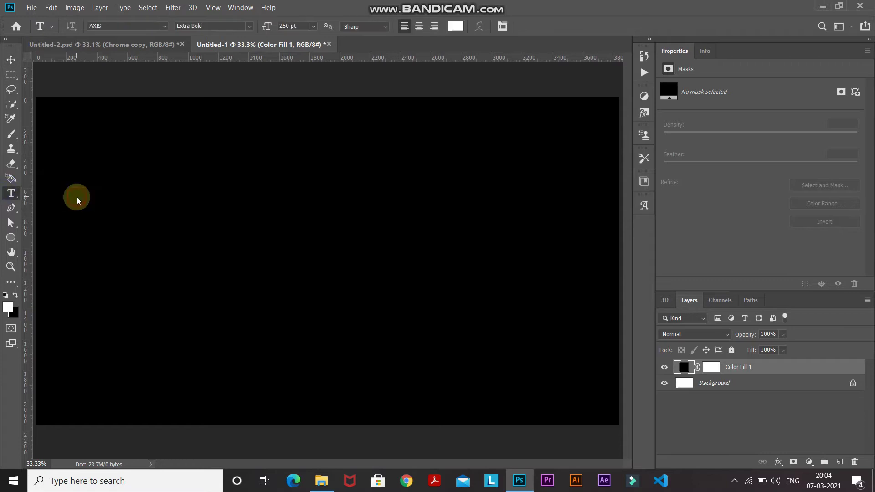
left_click(163, 26)
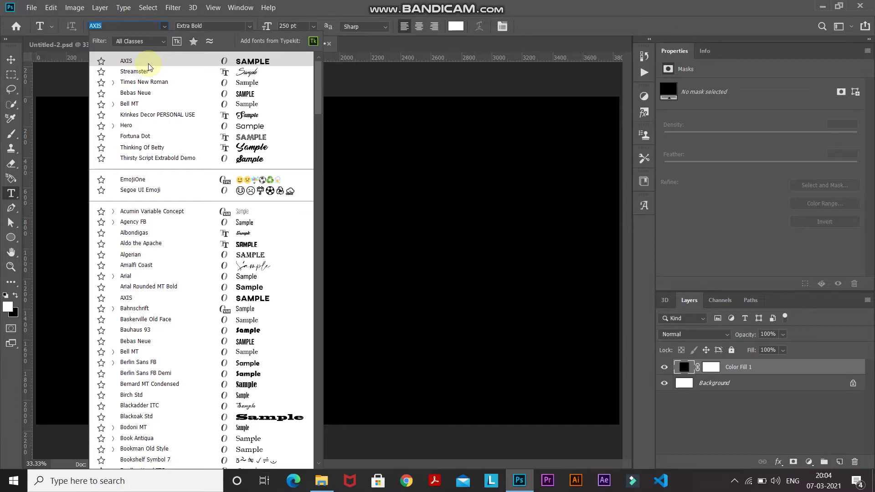
left_click(148, 64)
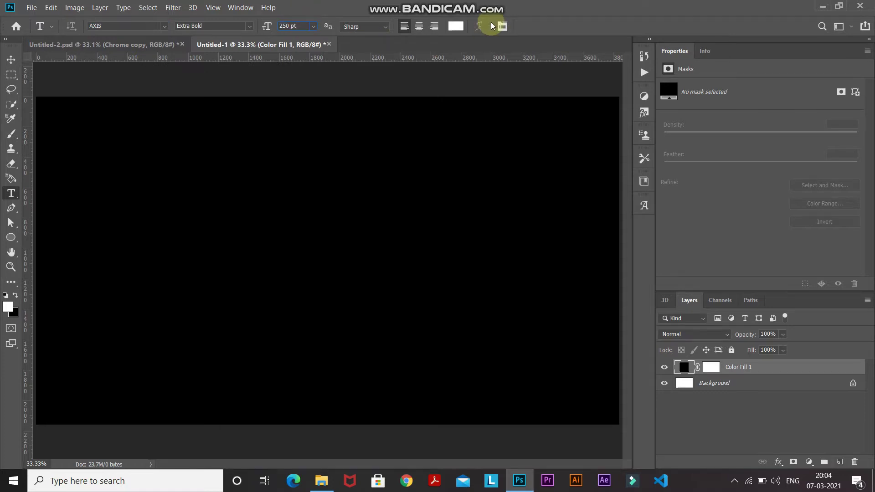
left_click(501, 26)
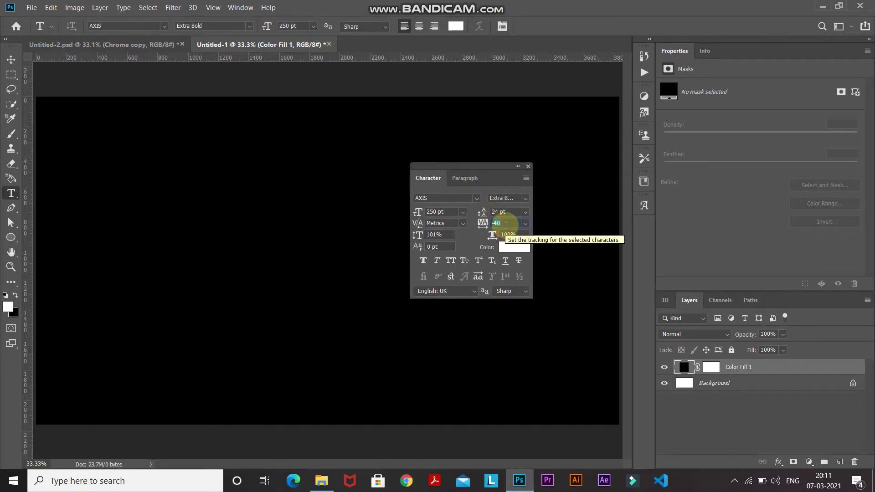
left_click(528, 167)
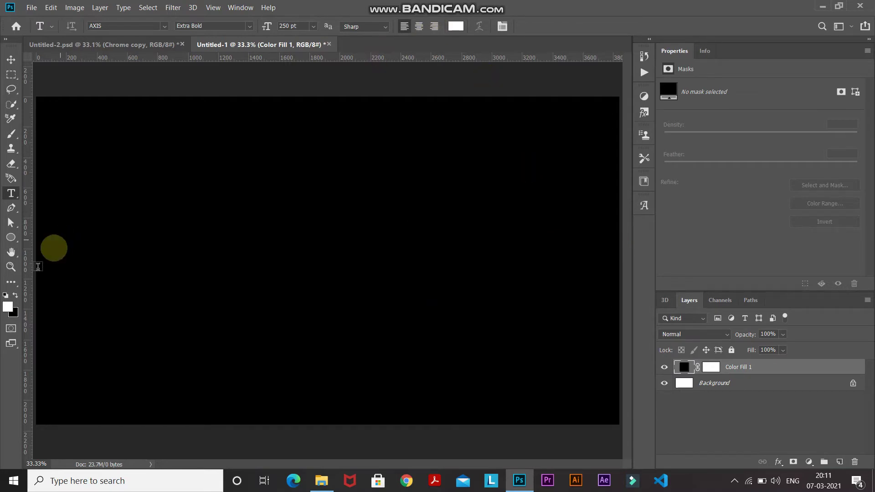
Step: Add the text RETRO to the canvas in white (ffffff)
left_click(8, 307)
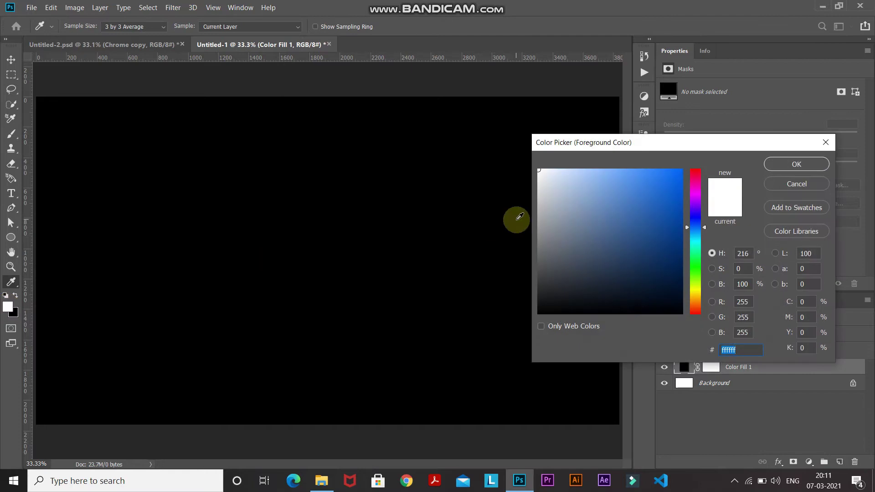
left_click(785, 165)
key("t")
left_click(166, 264)
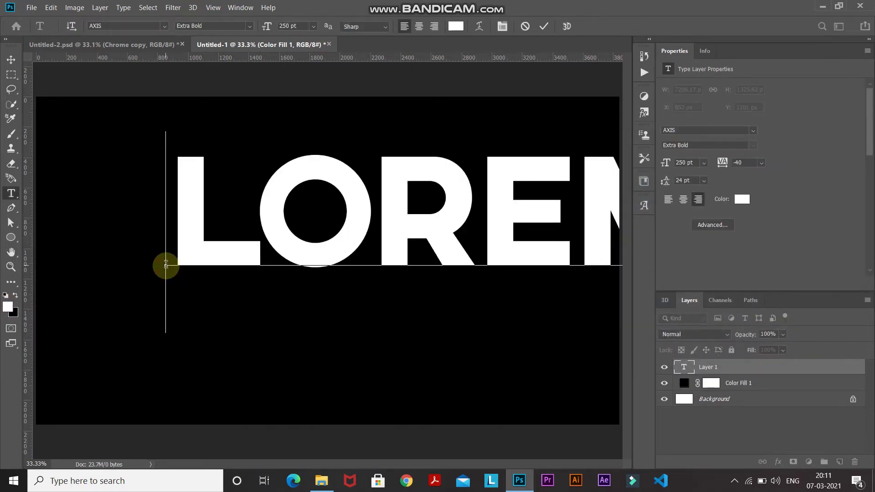
type("RETRO")
left_click(545, 26)
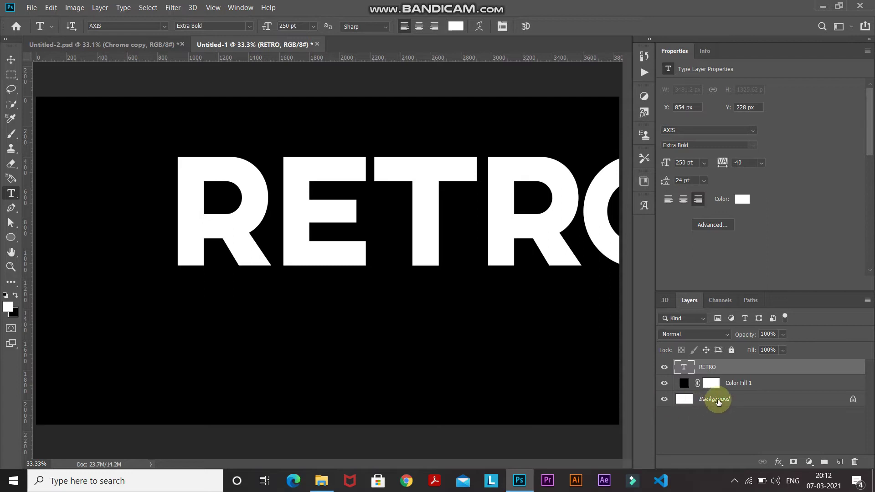
Step: Center the RETRO text horizontally and vertically on the Background layer
left_click(743, 401)
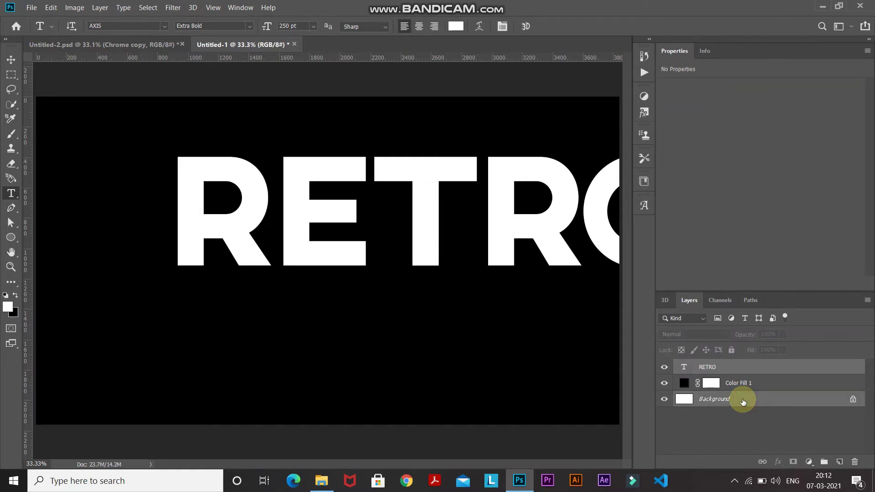
left_click(11, 60)
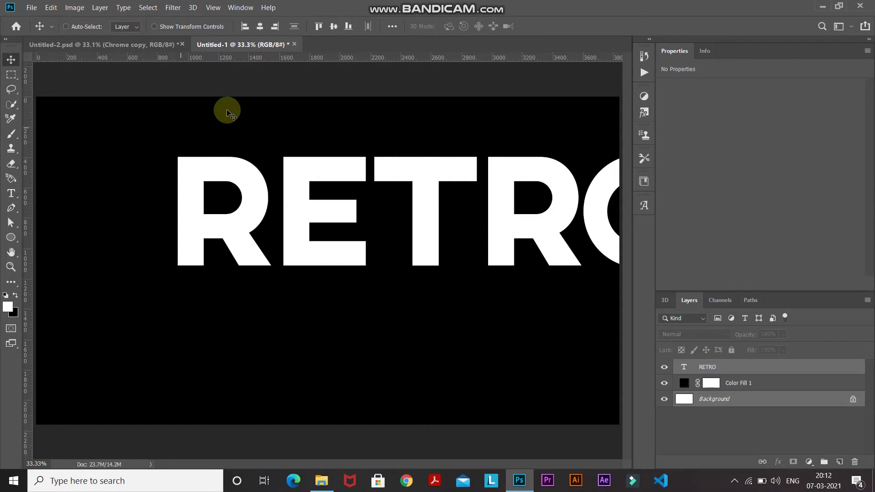
left_click(260, 26)
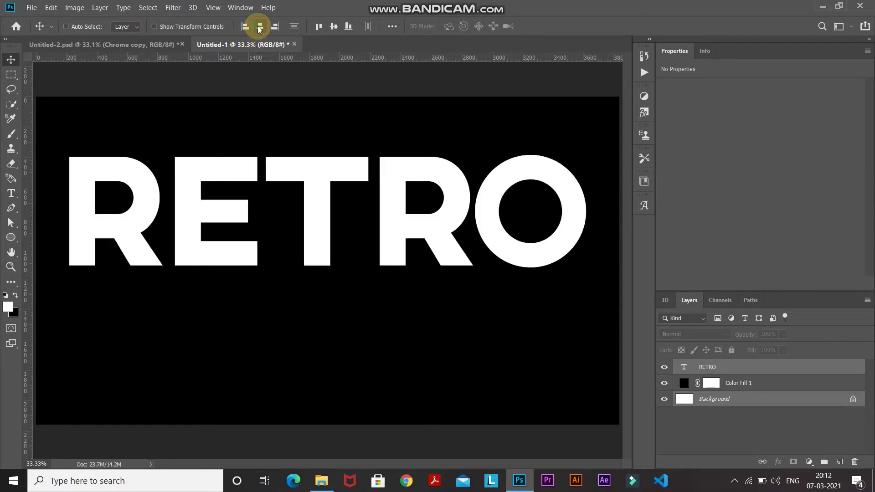
left_click(334, 26)
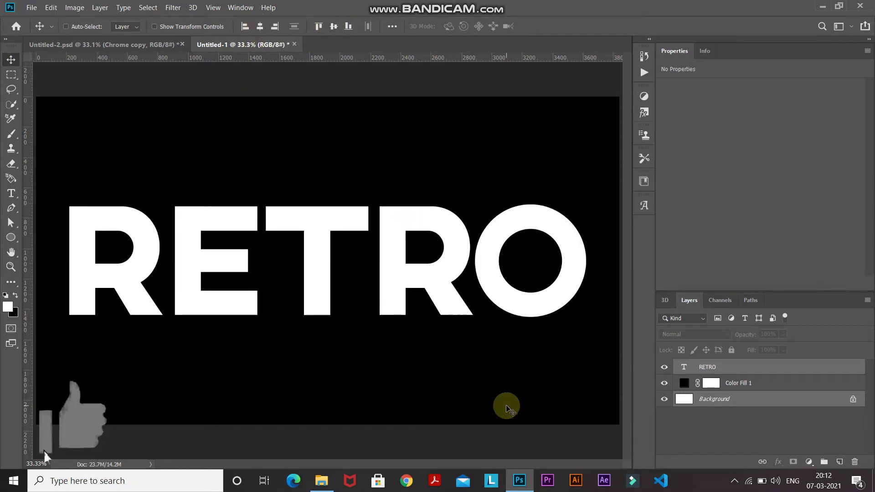
Step: Add a Gradient Overlay to the RETRO layer and load the black-to-white gradient preset for editing
left_click(817, 368)
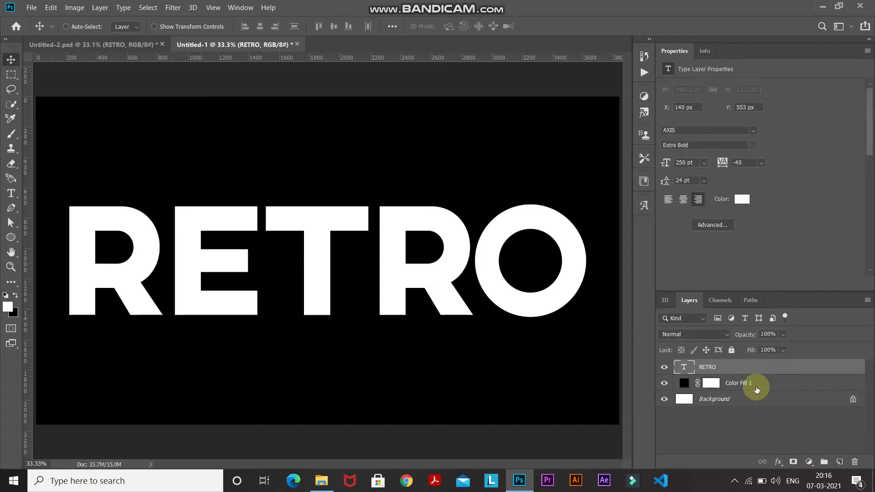
left_click(778, 462)
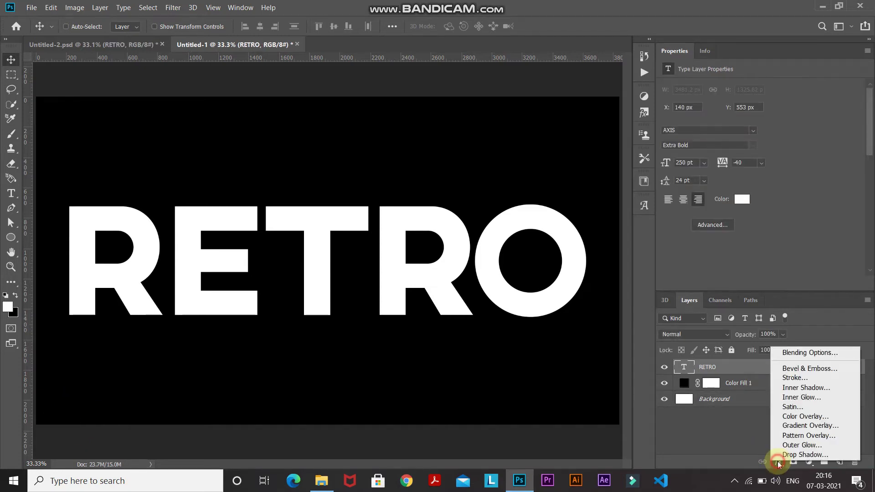
left_click(781, 425)
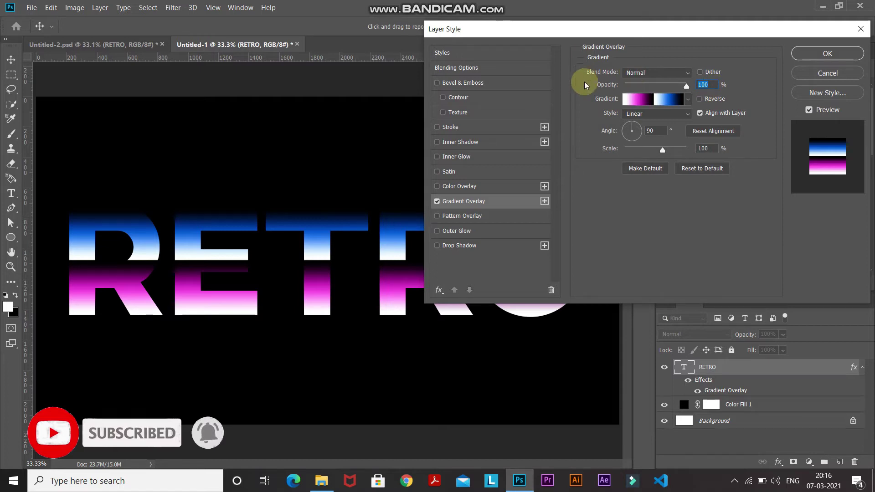
left_click(628, 99)
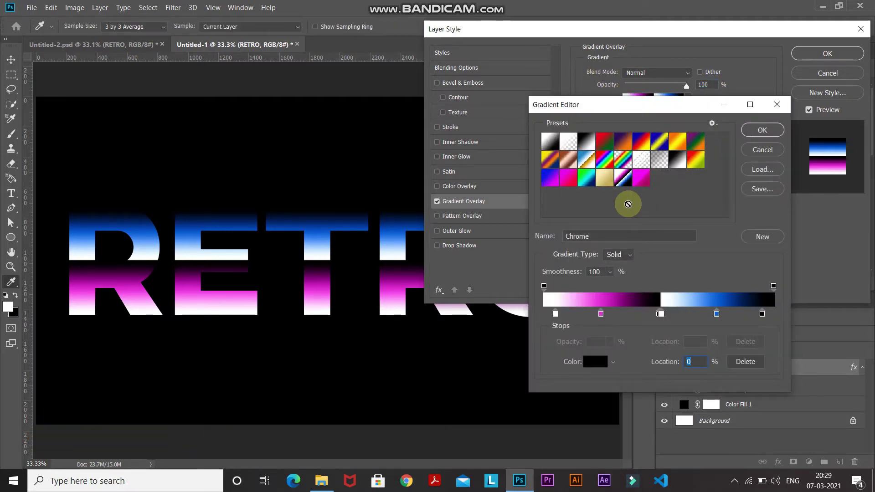
left_click(585, 144)
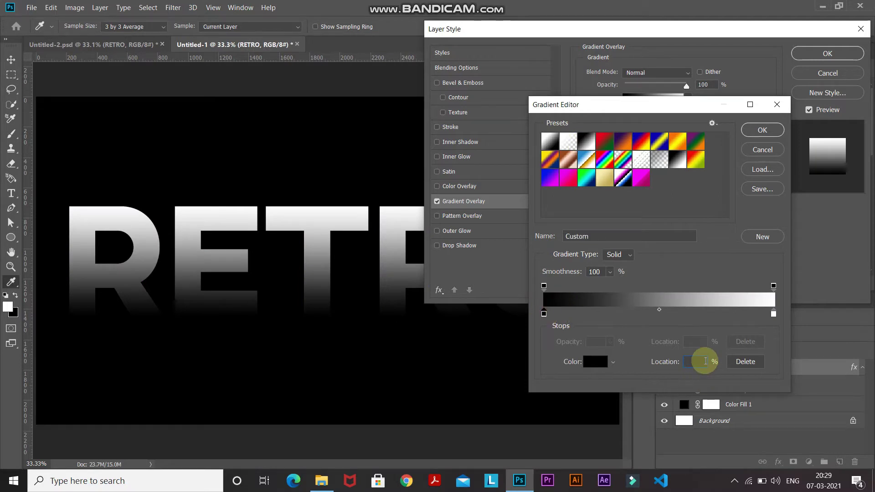
Step: Move the gradient's black starting color stop to 5% and recolor it white (ffffff)
type("5")
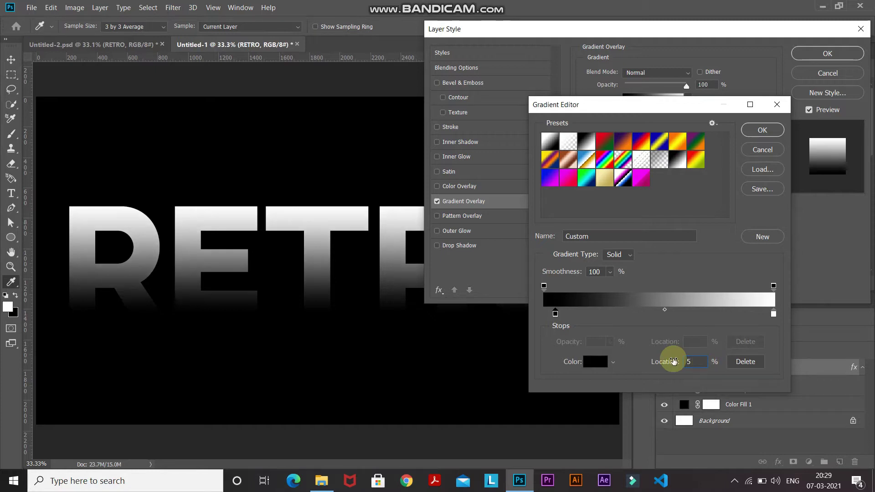
left_click(597, 362)
left_click(563, 208)
left_click_drag(563, 209, 540, 171)
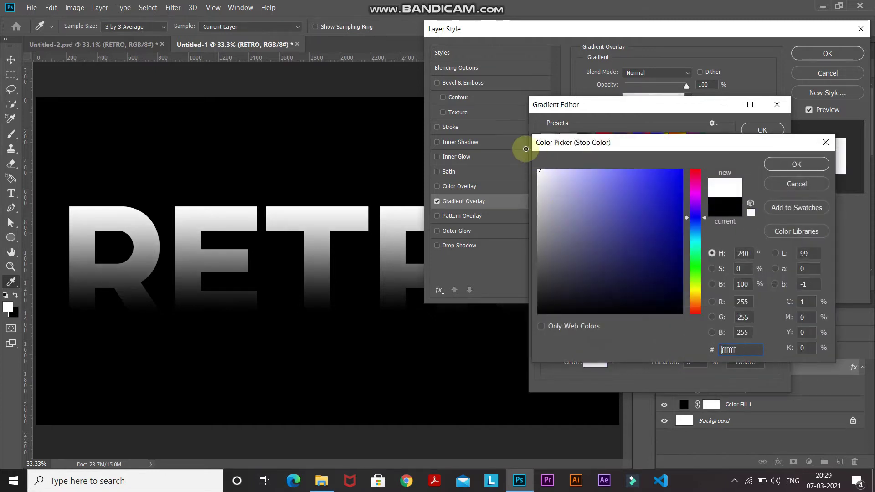
left_click(796, 164)
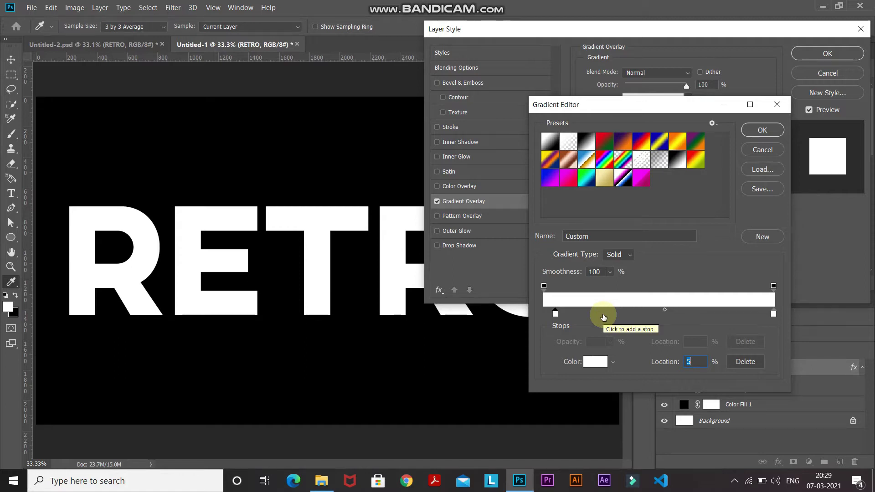
Step: Add a gradient color stop at 25% and set its color to magenta dc28d7
left_click(604, 316)
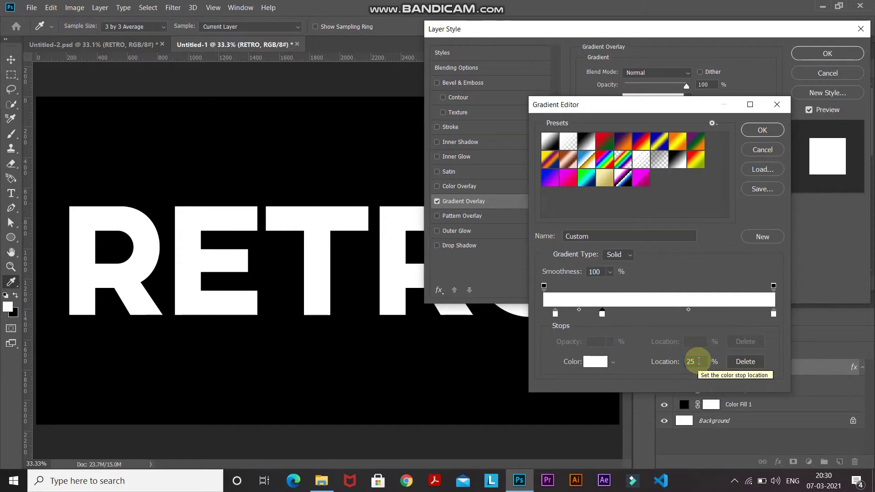
left_click(588, 363)
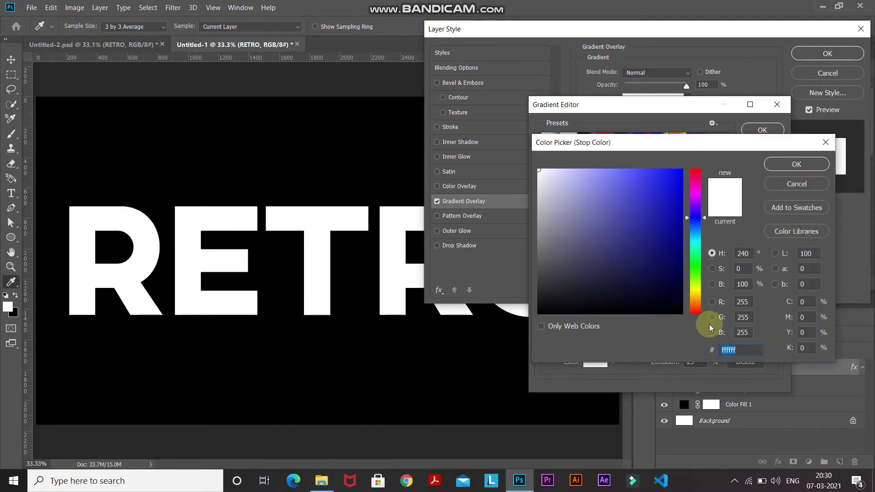
type("d")
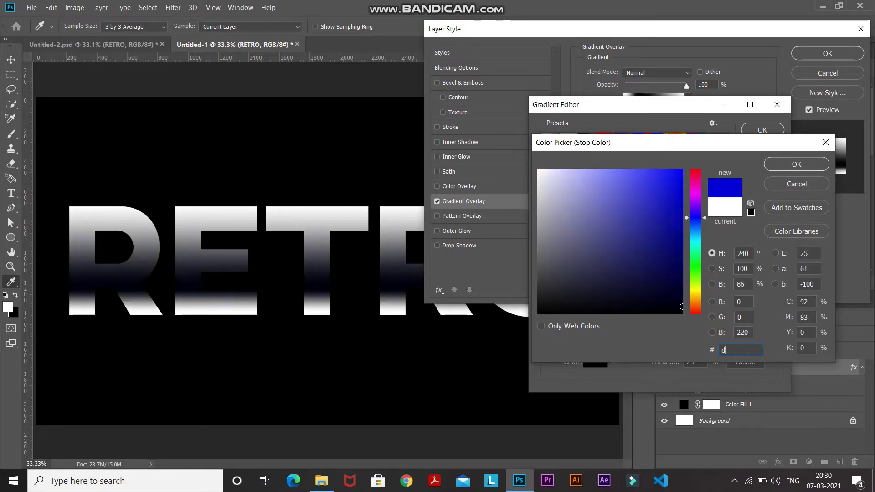
type("c28dc28d7")
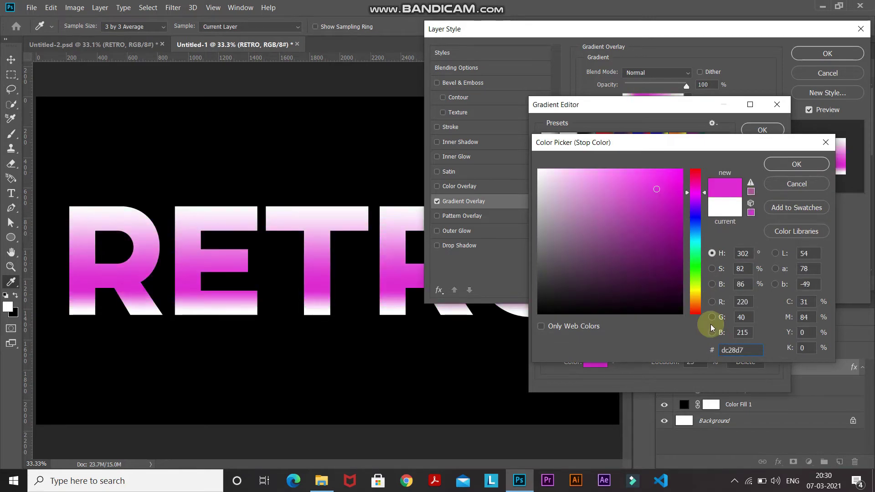
key("Return")
Step: Add another gradient color stop after the magenta one and set its location to 50%
left_click(774, 314)
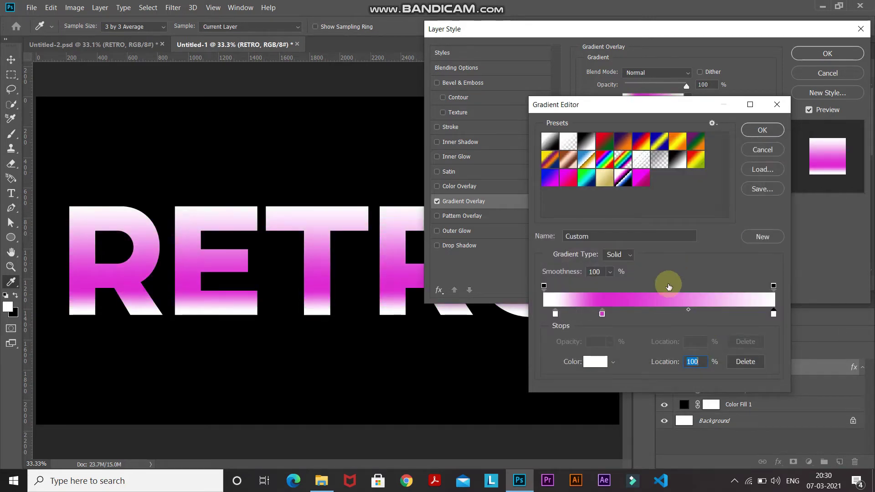
left_click(644, 315)
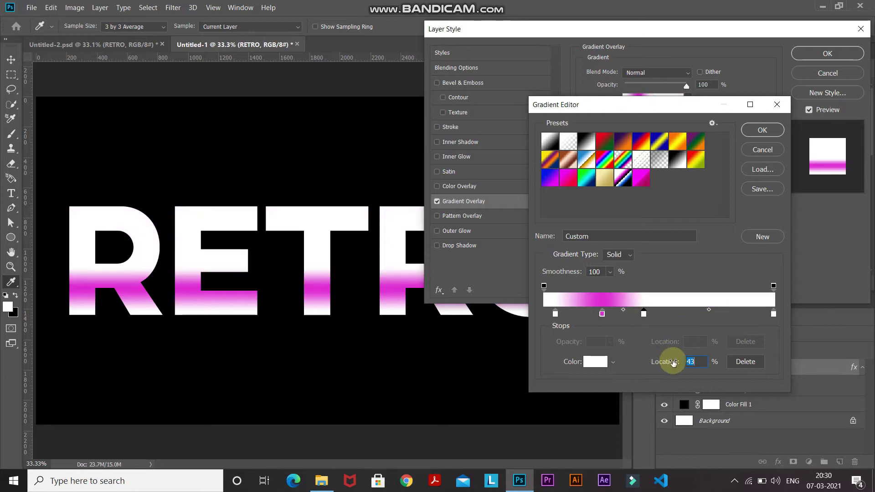
type("50")
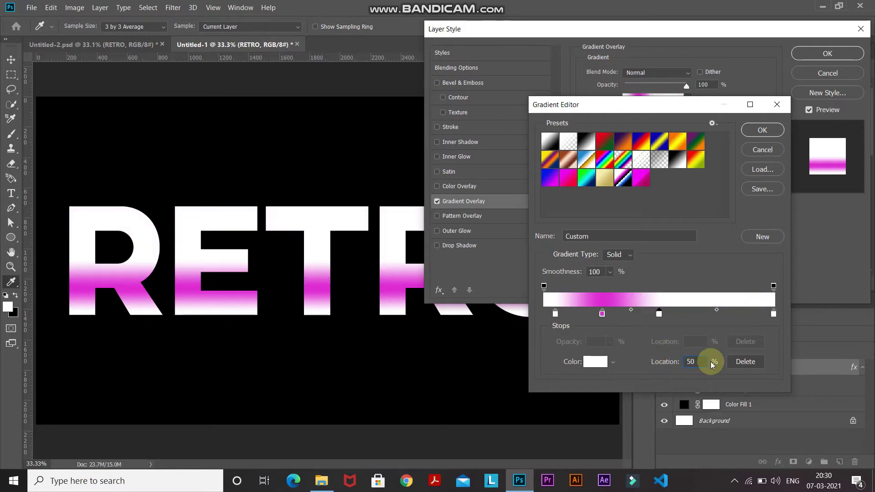
Step: Set the color of the gradient stop at 50% to black (000000)
left_click(592, 366)
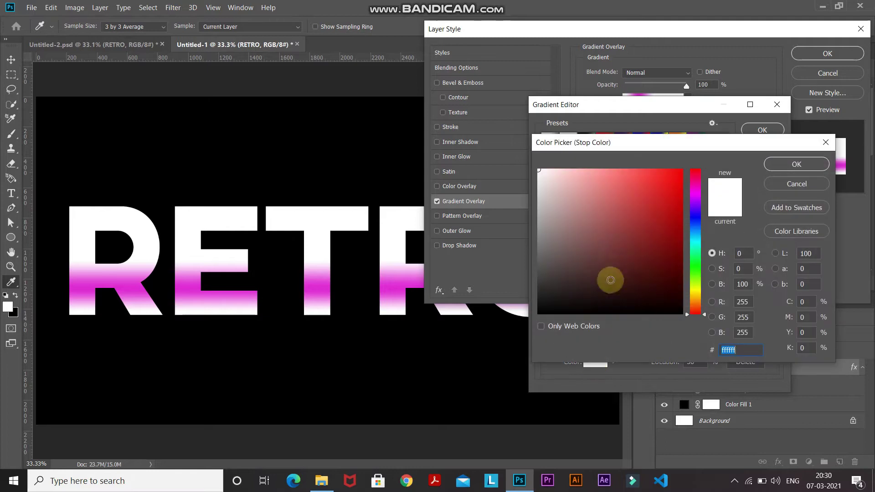
left_click_drag(611, 248, 516, 321)
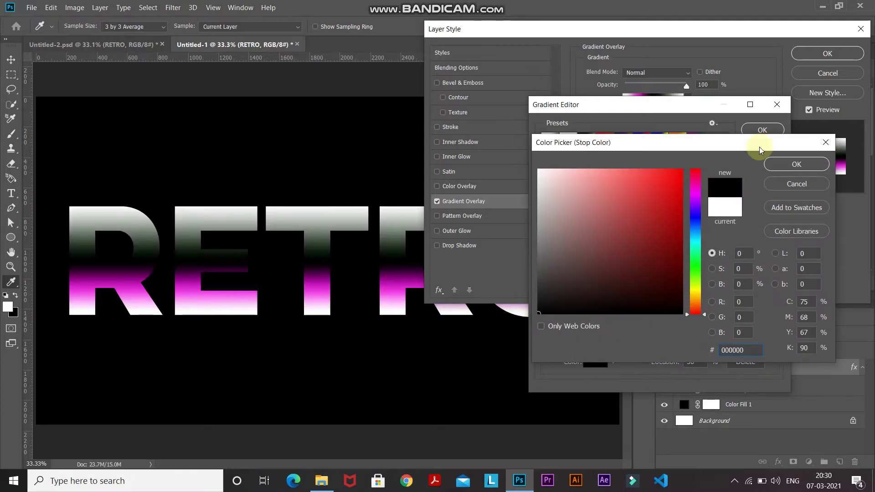
left_click(796, 164)
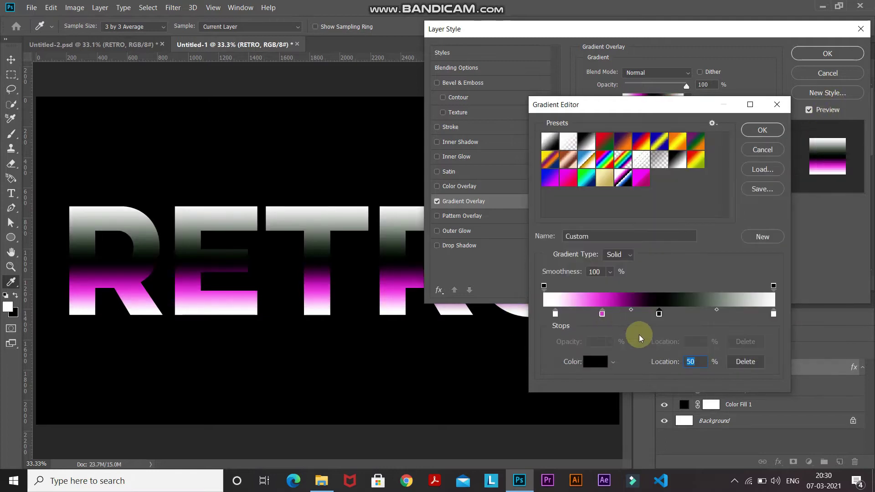
Step: Add a gradient color stop at 51%, just after the black one, and set its color to white (ffffff)
left_click(673, 318)
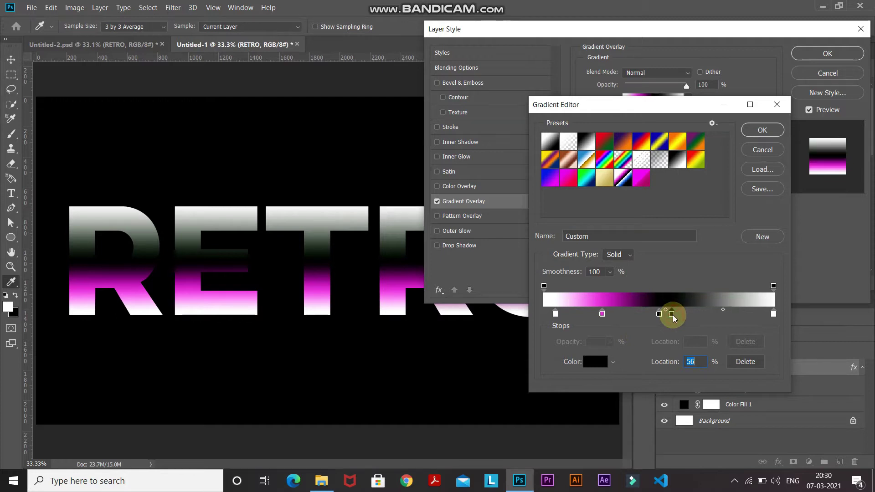
double_click(695, 362)
type("51")
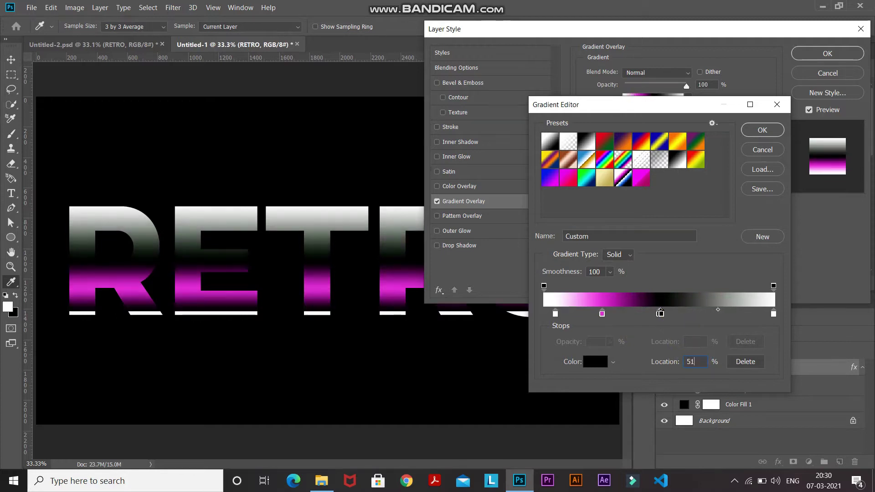
double_click(692, 361)
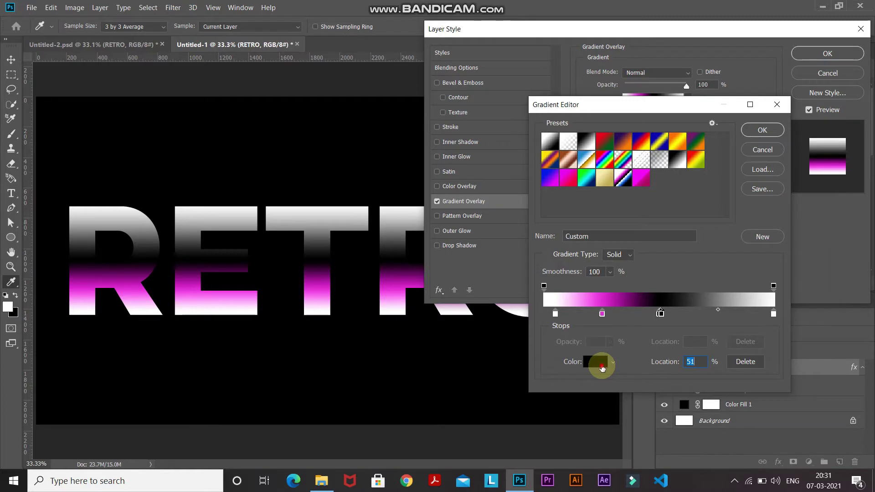
left_click(602, 365)
left_click_drag(600, 236, 532, 141)
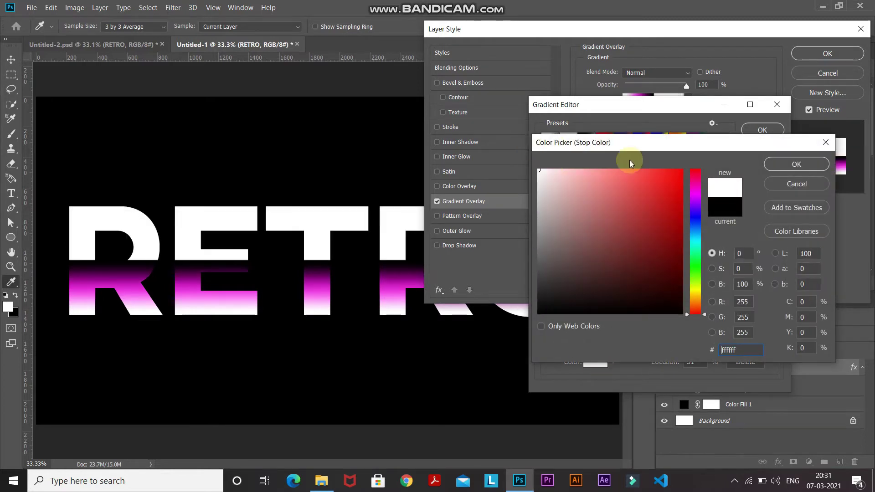
left_click(775, 165)
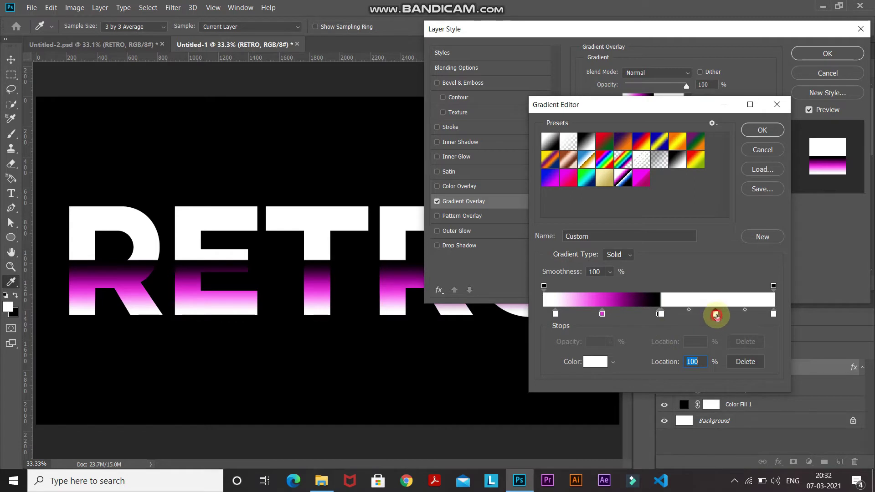
Step: Add a gradient color stop at 75% and set its color to blue 0f5fd7
left_click(716, 314)
left_click(697, 367)
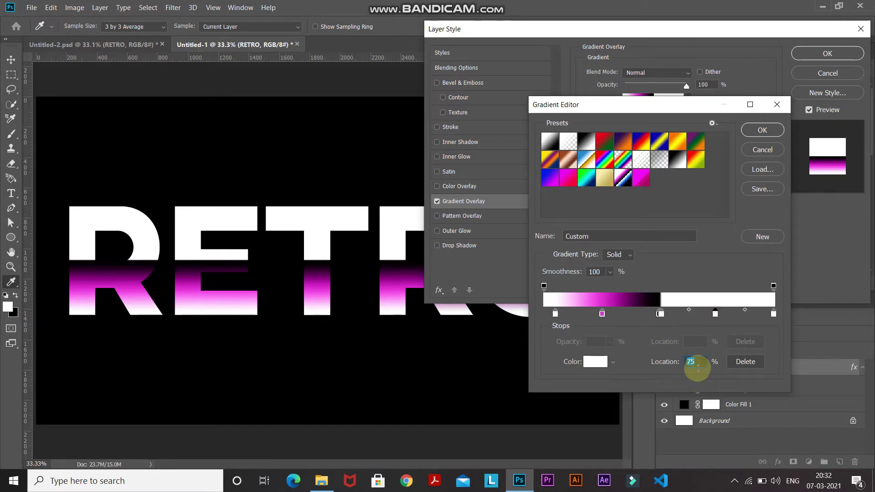
left_click(591, 363)
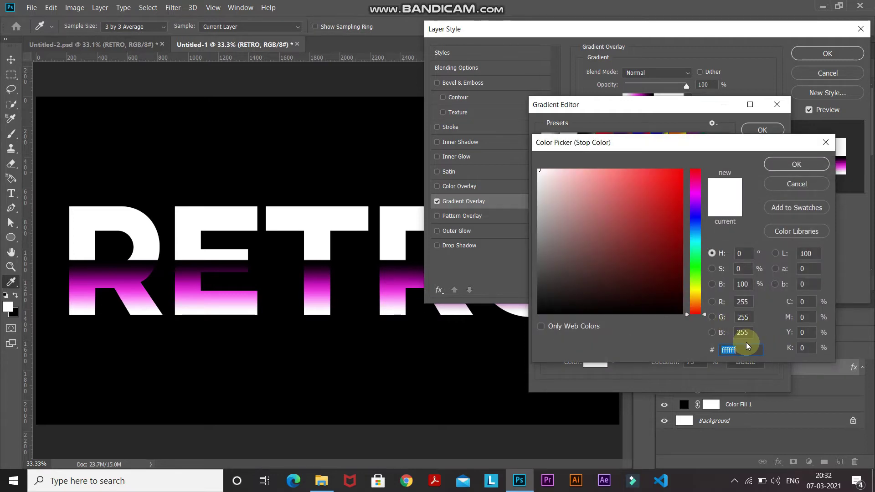
type("0f5fd")
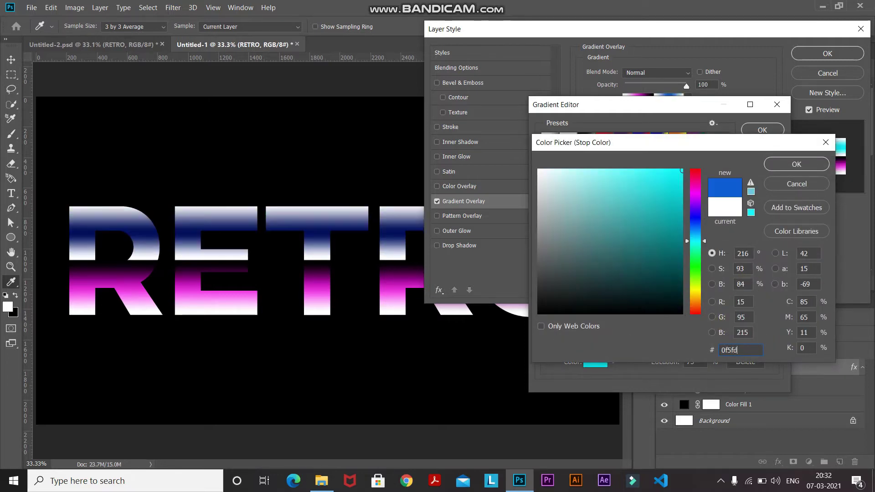
type("7")
key("Return")
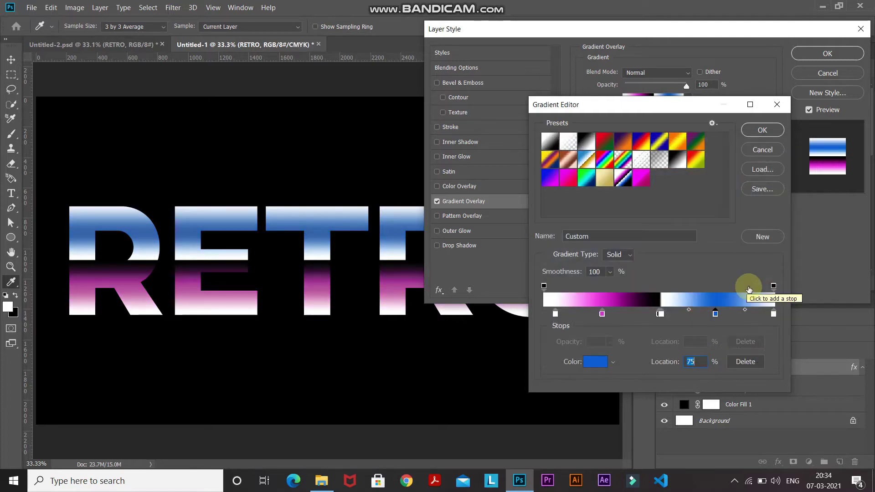
Step: Move the gradient's white end stop to 95%, recolor it black (000000), and accept the edited gradient
left_click(774, 315)
left_click(690, 362)
type("95")
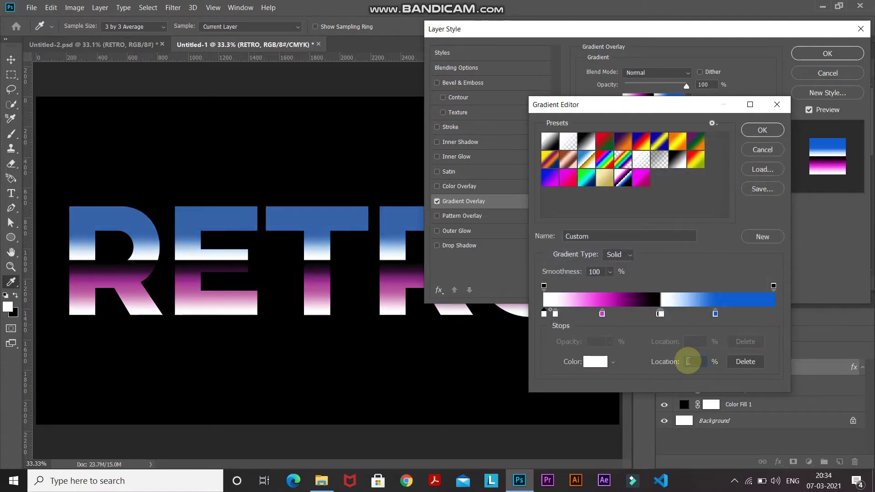
left_click(595, 369)
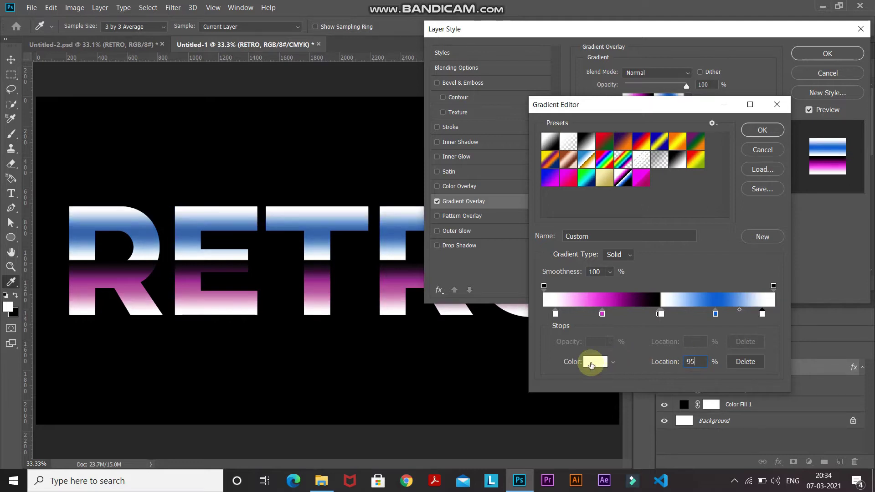
left_click(591, 297)
left_click_drag(591, 297, 518, 327)
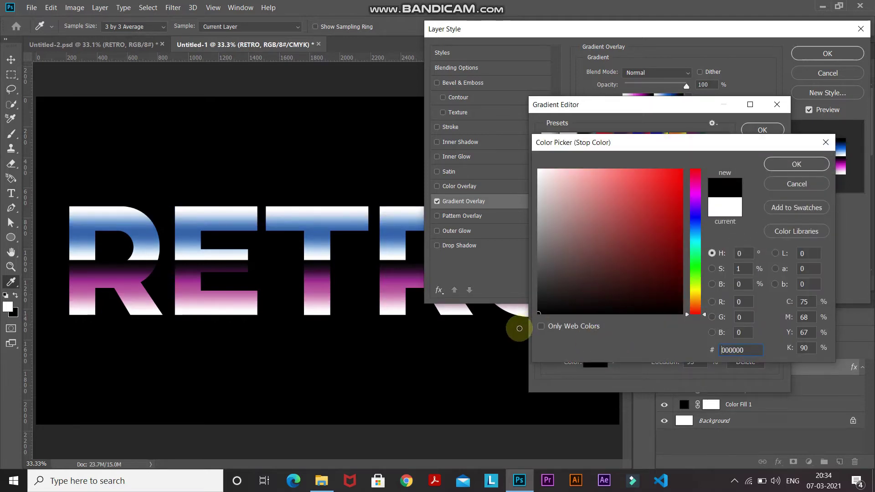
left_click(803, 165)
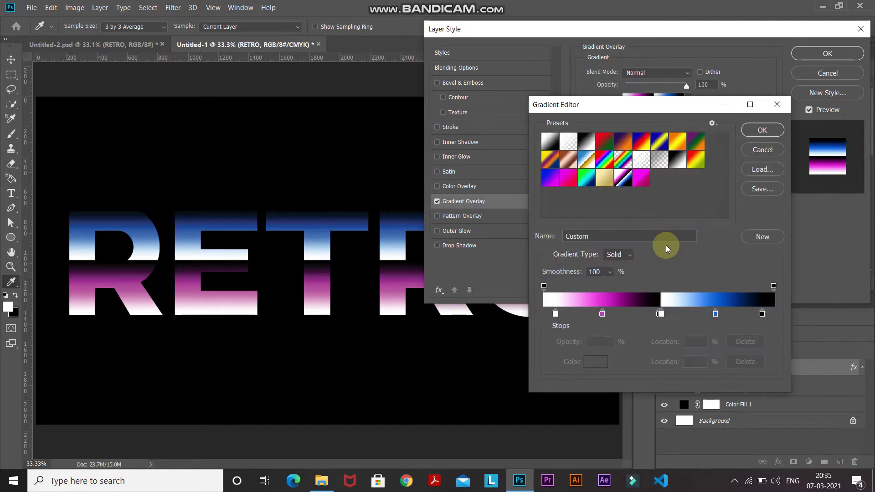
left_click(749, 130)
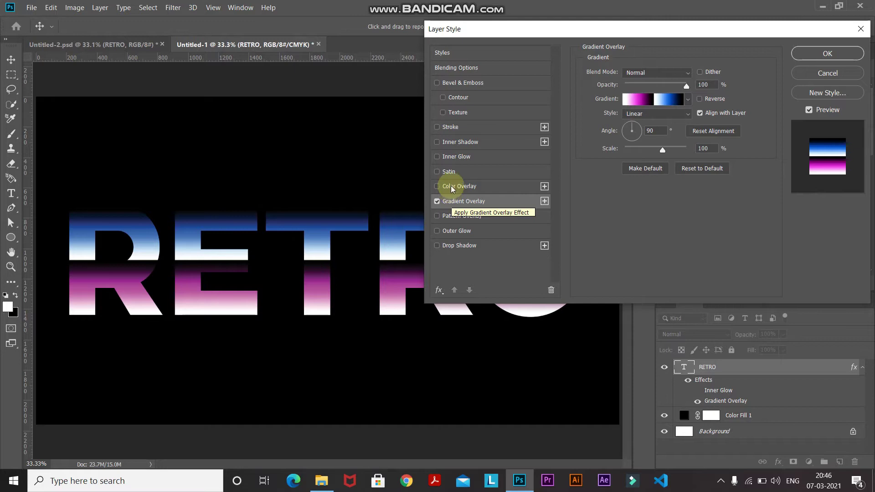
Step: Add an Inner Glow in Multiply mode at 100% opacity and 0% noise, color 0f1e82, Softer technique, Edge source, 0% choke and 50 px size
left_click(459, 158)
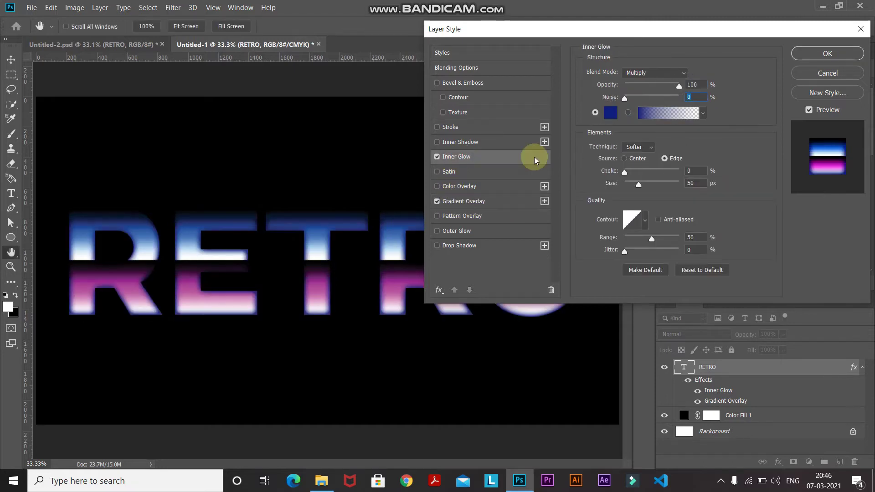
left_click(696, 69)
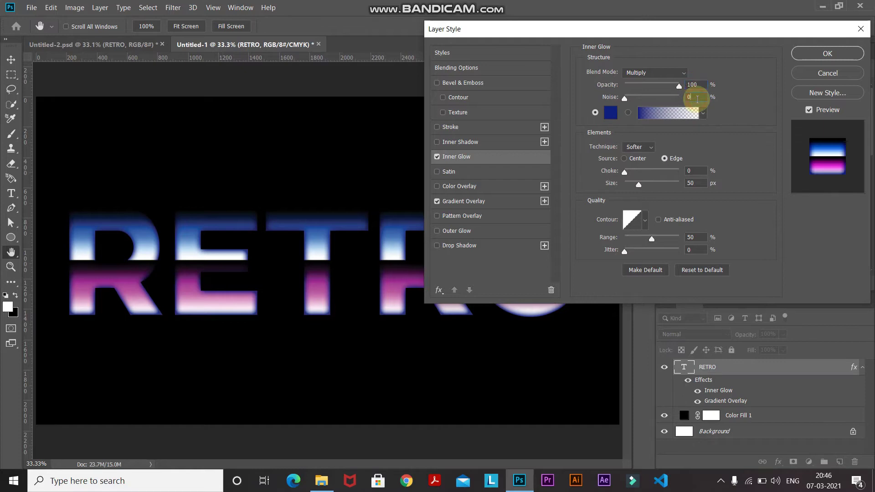
left_click(610, 112)
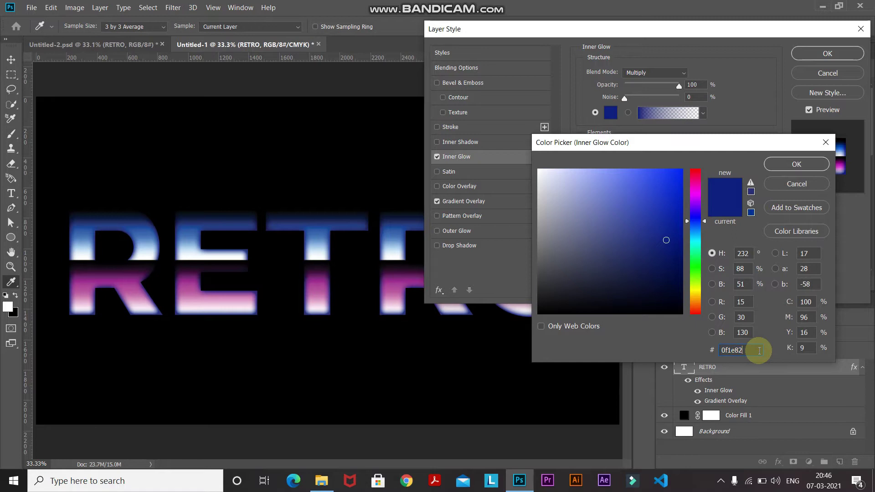
left_click(784, 164)
left_click(639, 147)
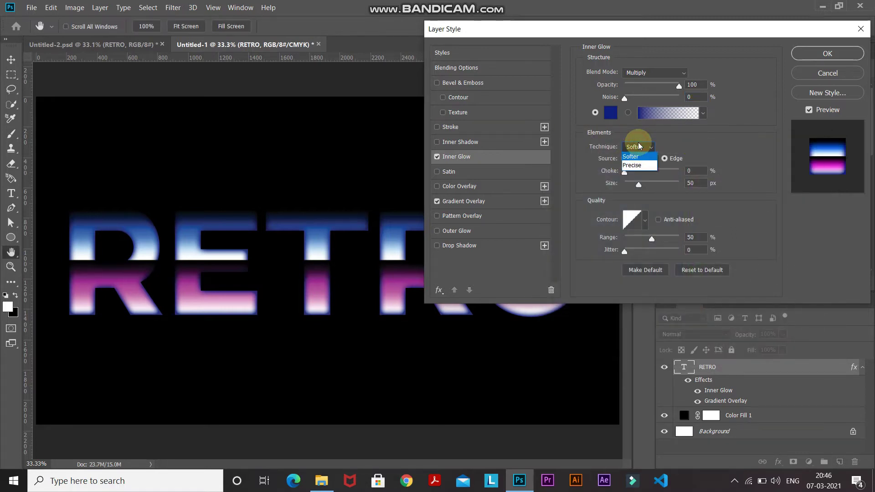
left_click(640, 163)
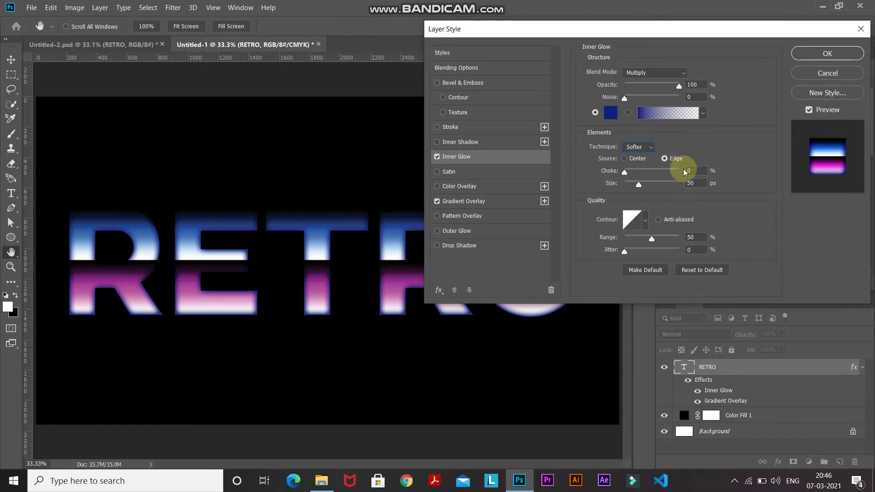
left_click(700, 171)
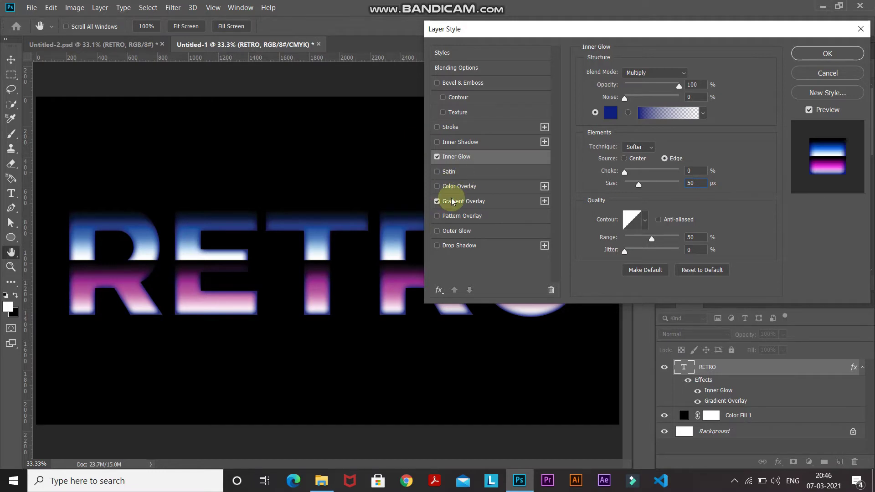
Step: Compare the lettering up close with the Inner Glow switched off and on, leaving the effect enabled
scroll(308, 226, "up", 2)
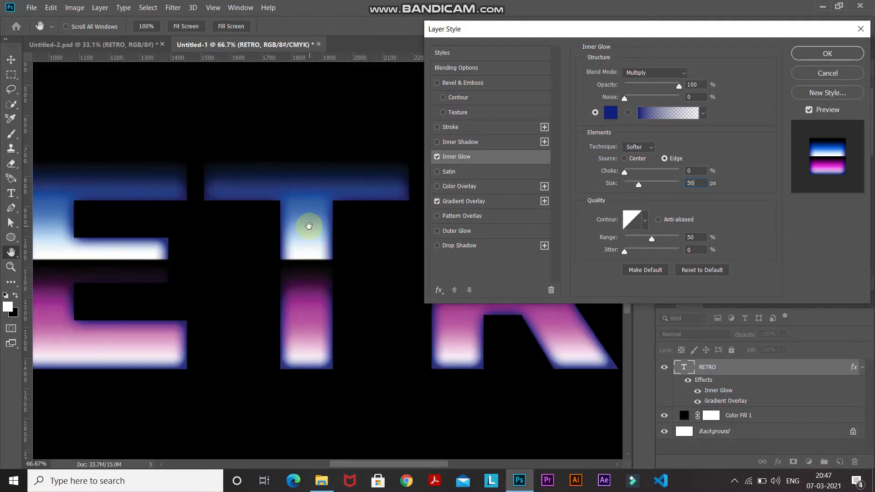
left_click(437, 157)
left_click(437, 156)
left_click(436, 157)
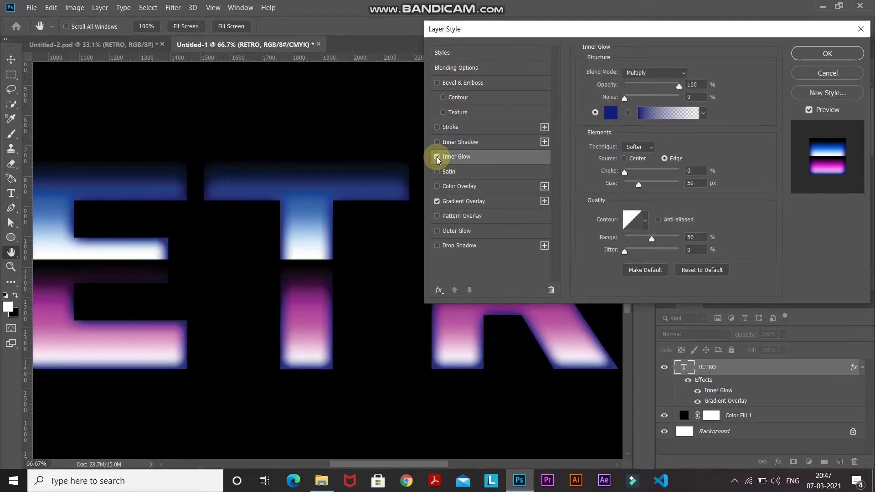
key("ctrl+minus")
key("ctrl+minus")
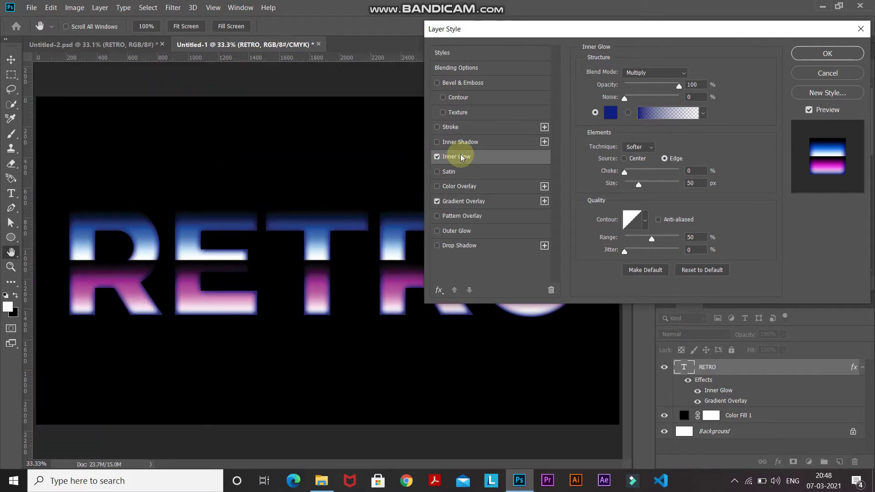
Step: Add a 25 px Stroke positioned Inside in Normal mode at 100% opacity, filled with color 0f5fd7, and compare the text with and without it
left_click(472, 127)
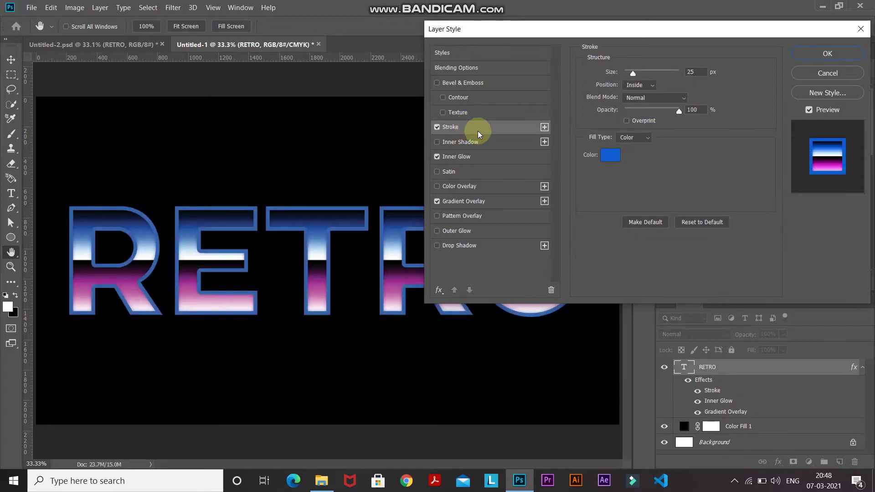
left_click(697, 69)
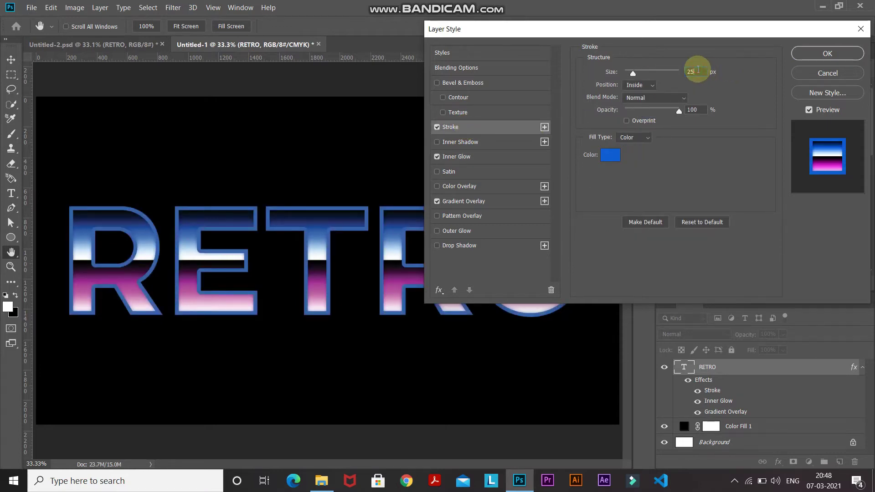
left_click(636, 88)
left_click(637, 88)
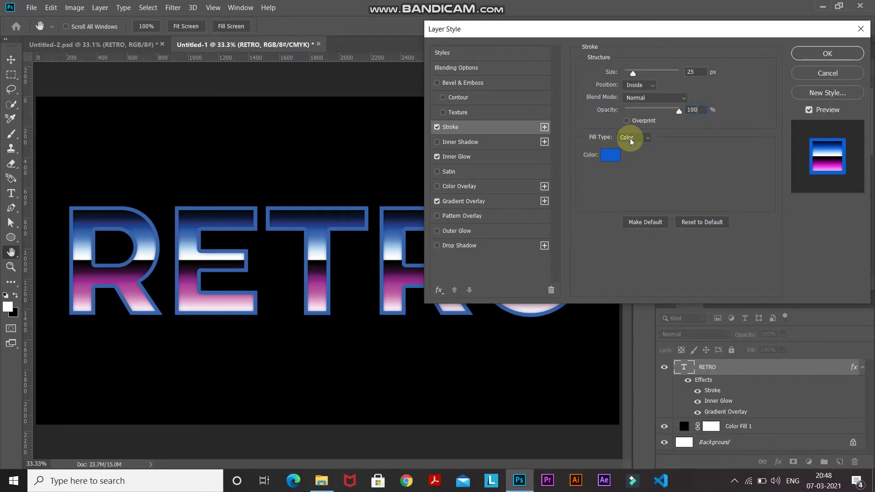
left_click(606, 159)
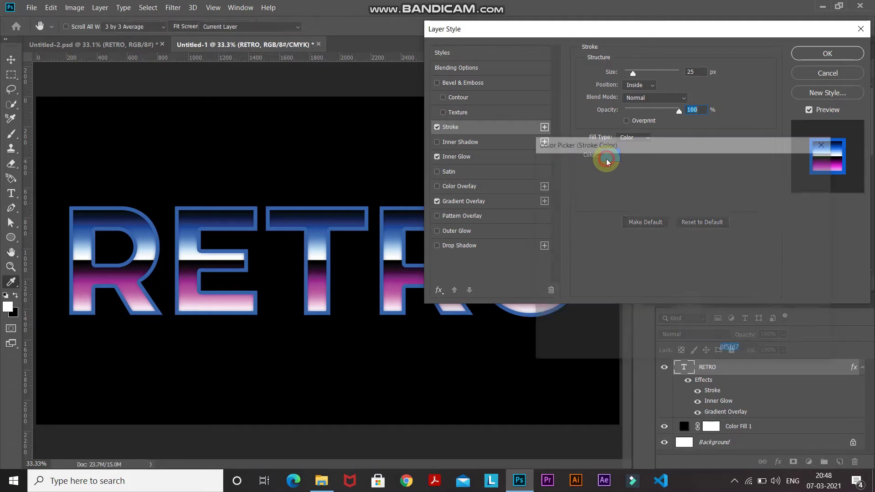
left_click(748, 350)
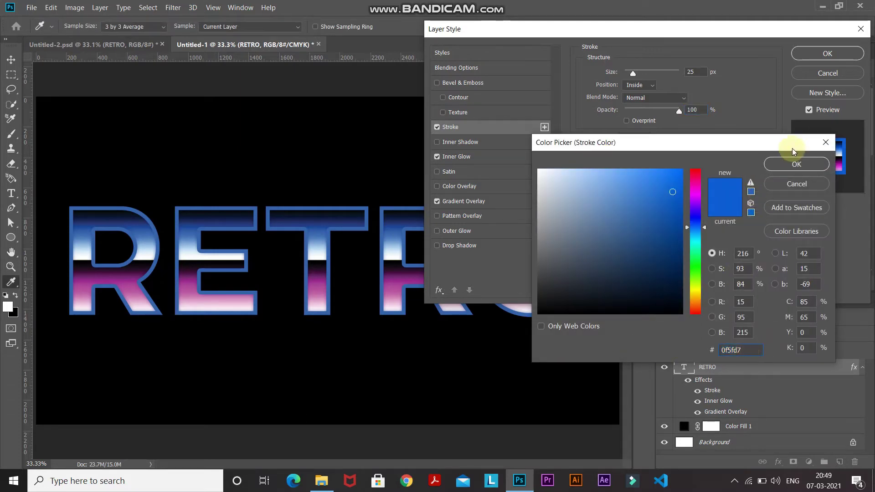
left_click(780, 170)
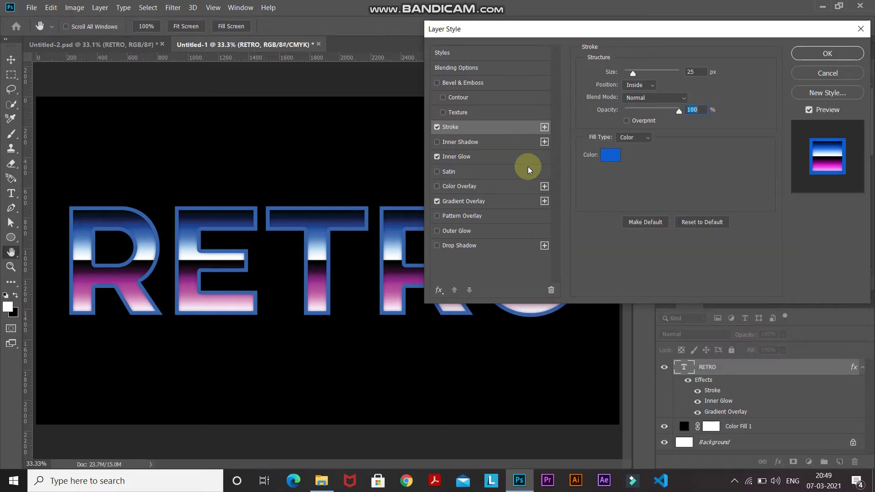
left_click(436, 128)
left_click(436, 128)
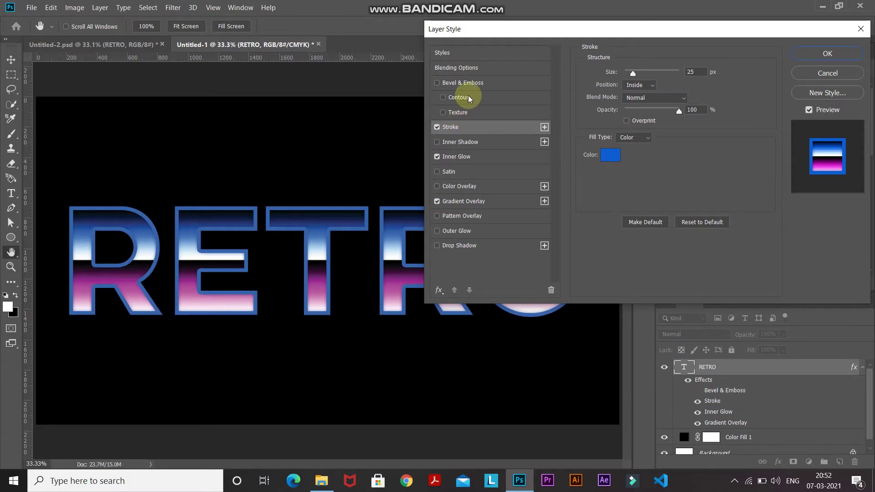
Step: Add a Bevel & Emboss in Stroke Emboss style with Chisel Hard technique, 30% depth, Up direction, 25 px size and 0 px soften
left_click(473, 84)
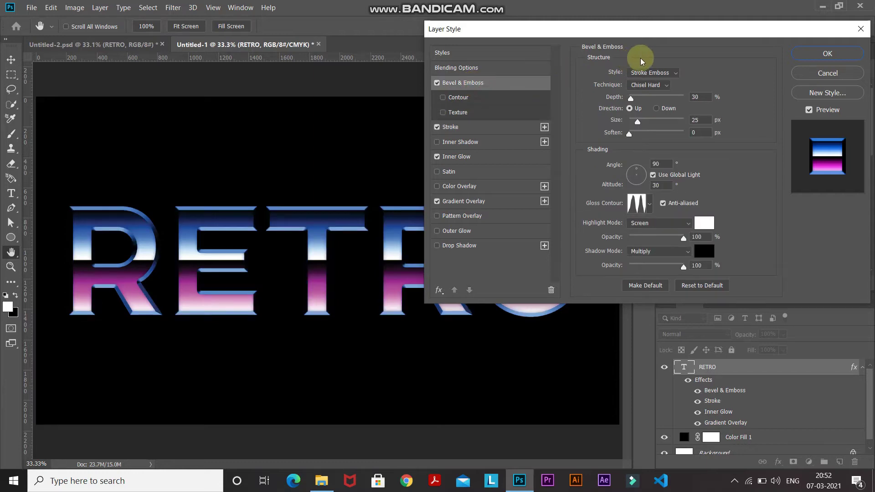
left_click(668, 74)
left_click(670, 75)
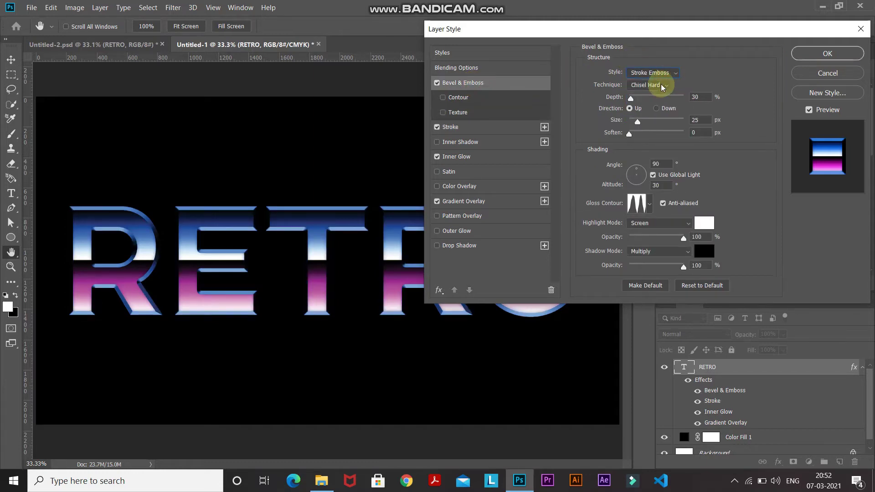
left_click(662, 86)
left_click(658, 84)
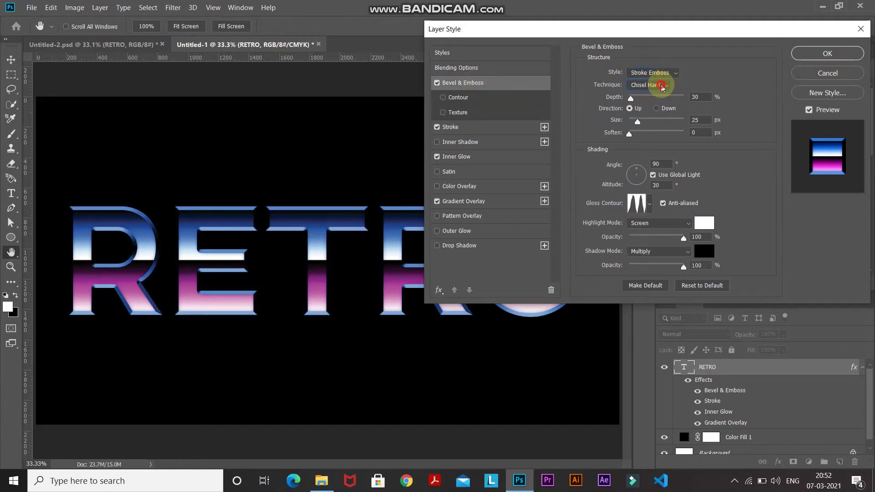
left_click(704, 97)
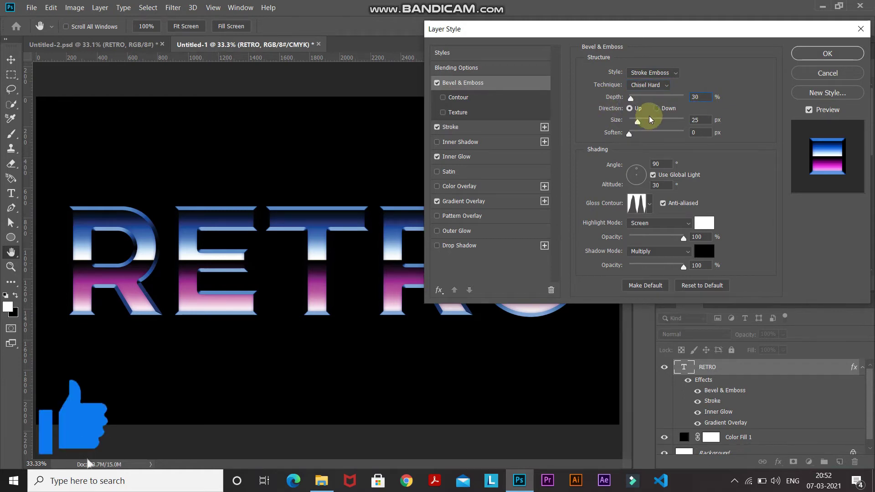
left_click(707, 119)
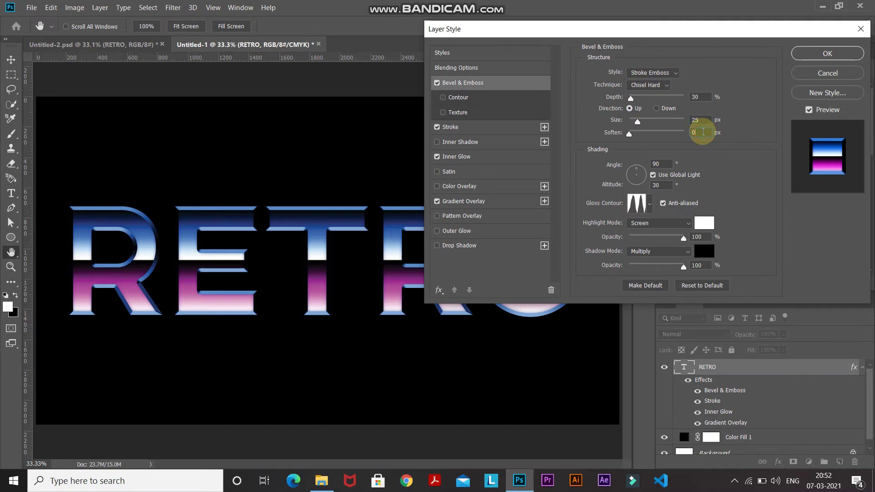
left_click(703, 131)
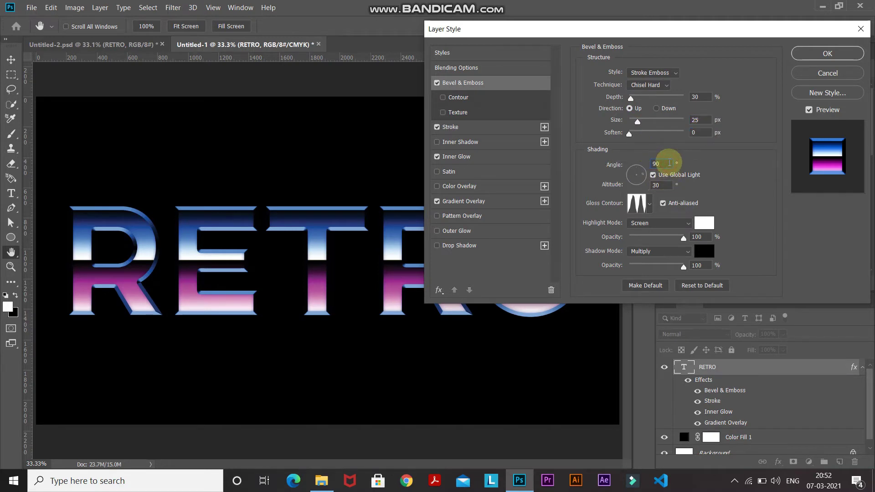
Step: Set the bevel's shading angle to -30° and altitude to 30°, with the double-ring gloss contour
type("-30")
key("Tab")
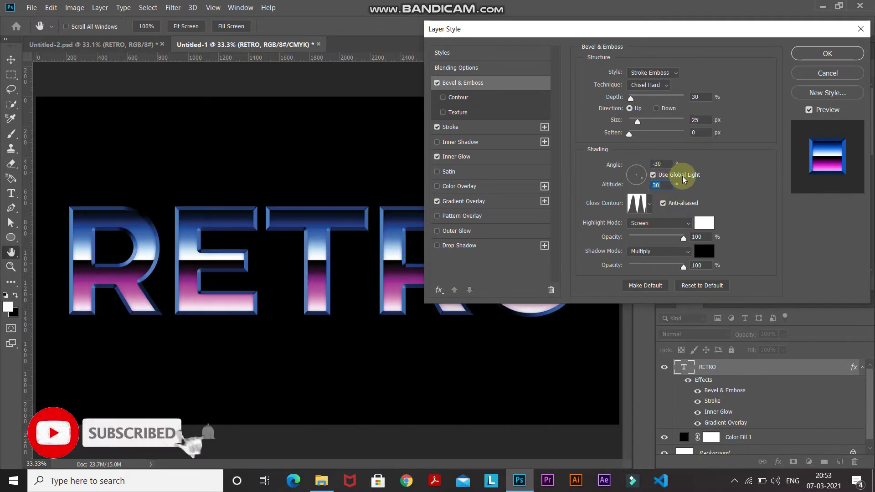
left_click(667, 184)
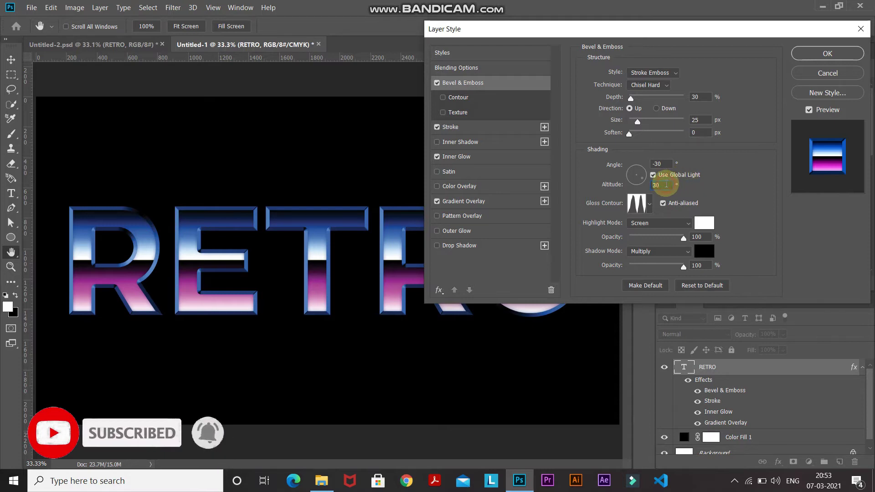
left_click(649, 206)
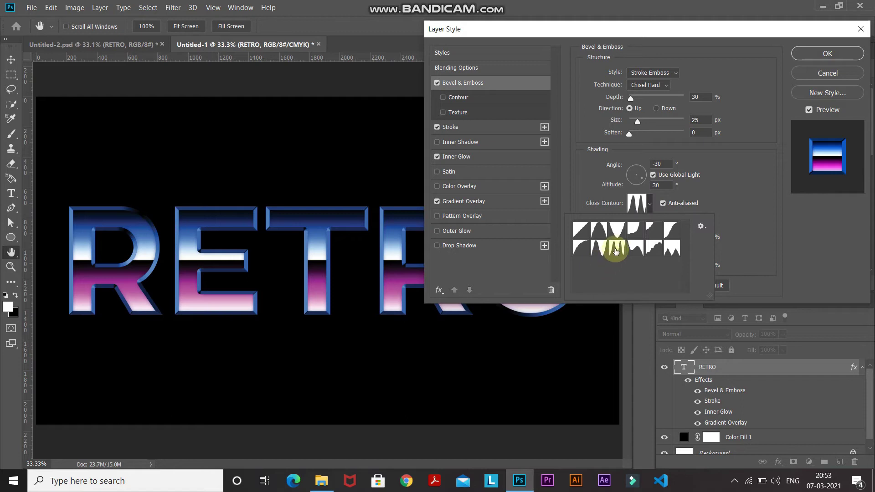
double_click(615, 251)
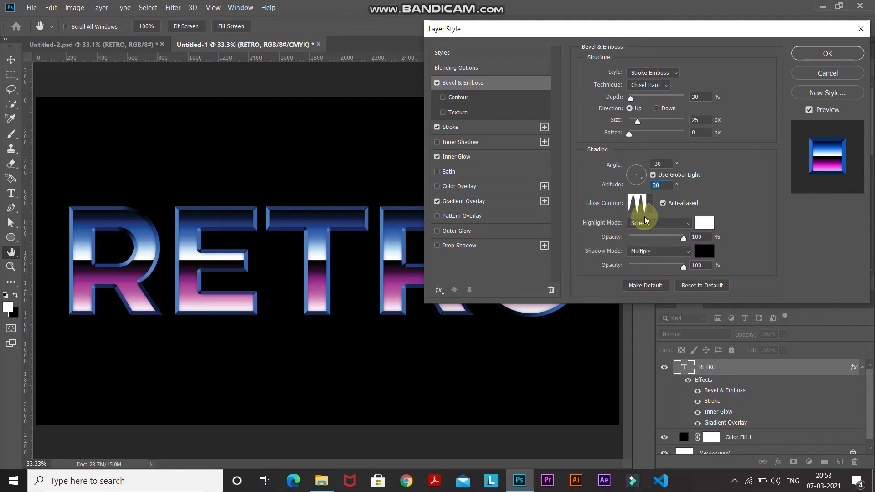
Step: Set the bevel highlight to Screen, white (ffffff) at 100% opacity, and the shadow to Multiply, black (000000) at 100% opacity
key("Tab")
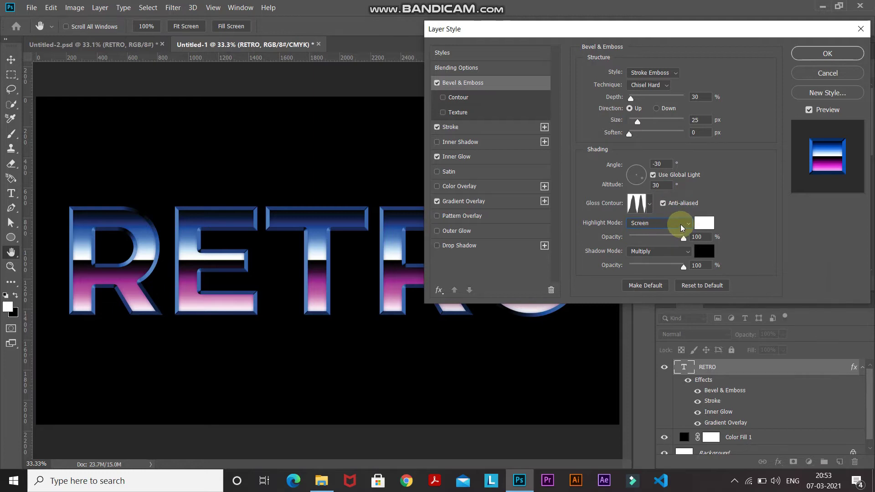
left_click(703, 224)
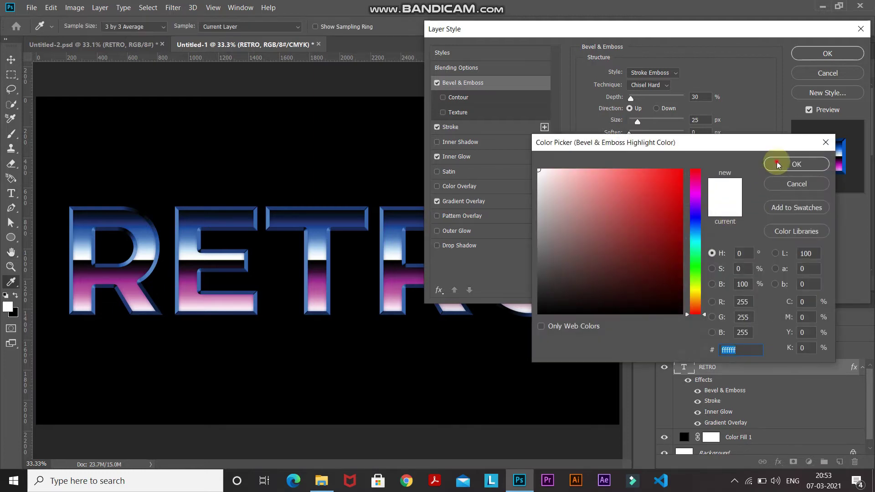
left_click(777, 165)
left_click(706, 235)
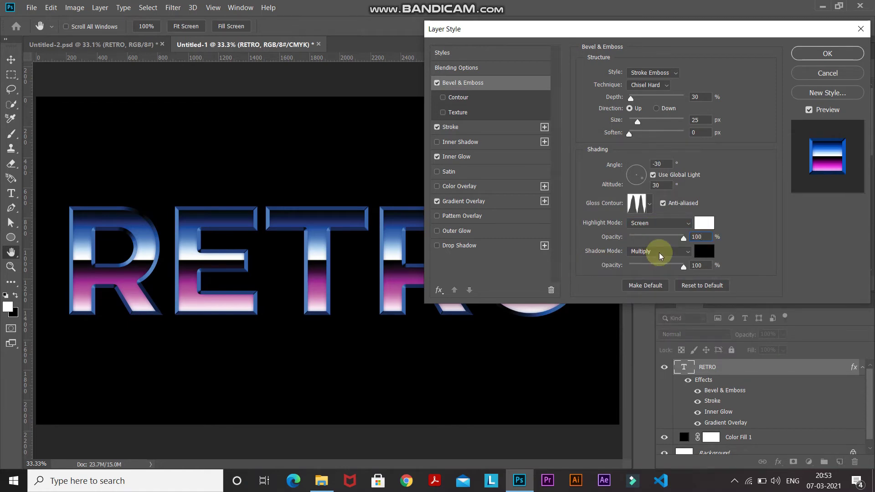
left_click(701, 252)
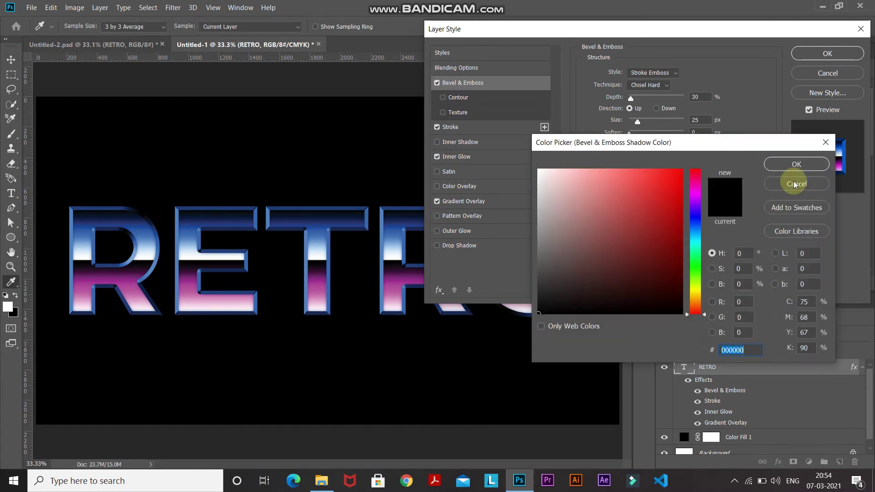
left_click(794, 168)
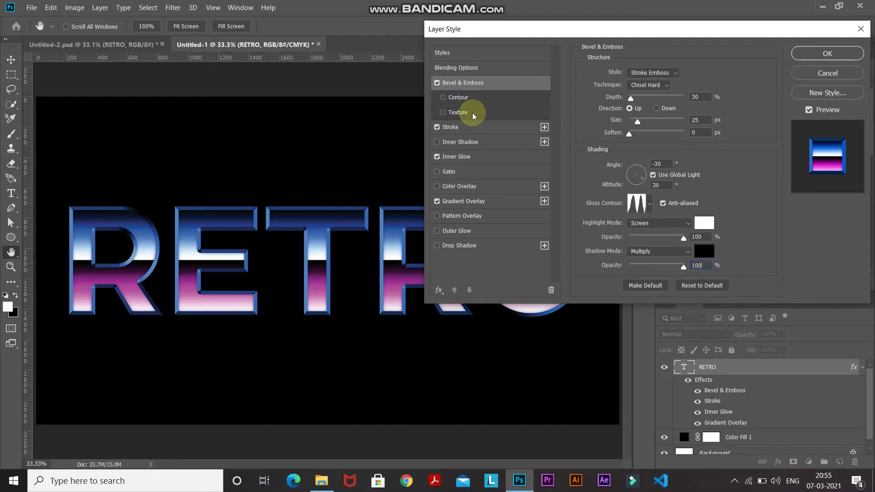
Step: Enable the bevel's Contour option with the linear contour and a 50% range
left_click(474, 101)
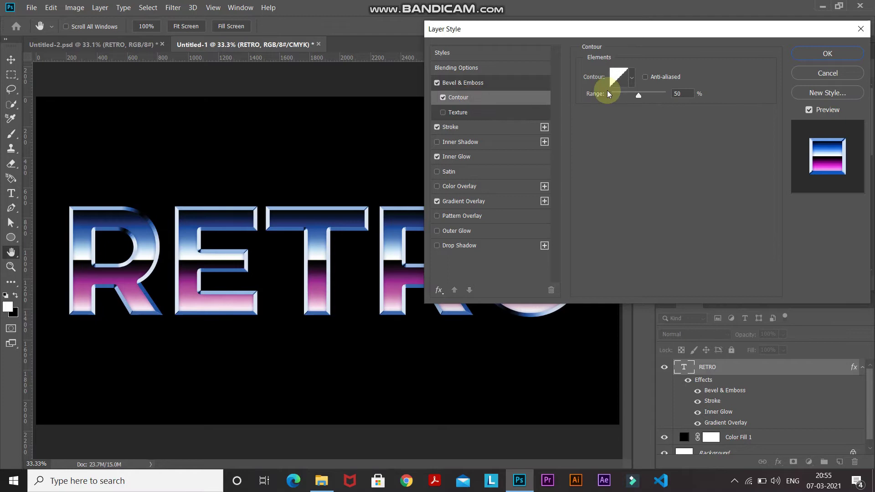
left_click(632, 79)
double_click(565, 102)
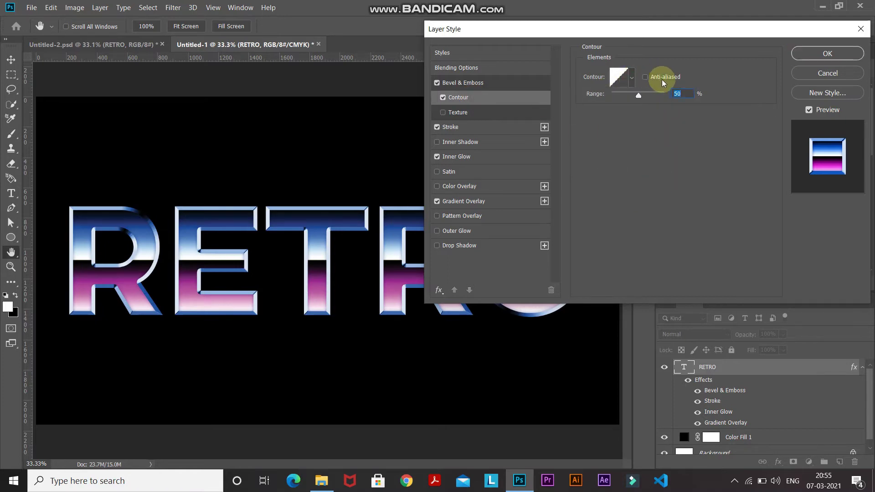
left_click(689, 91)
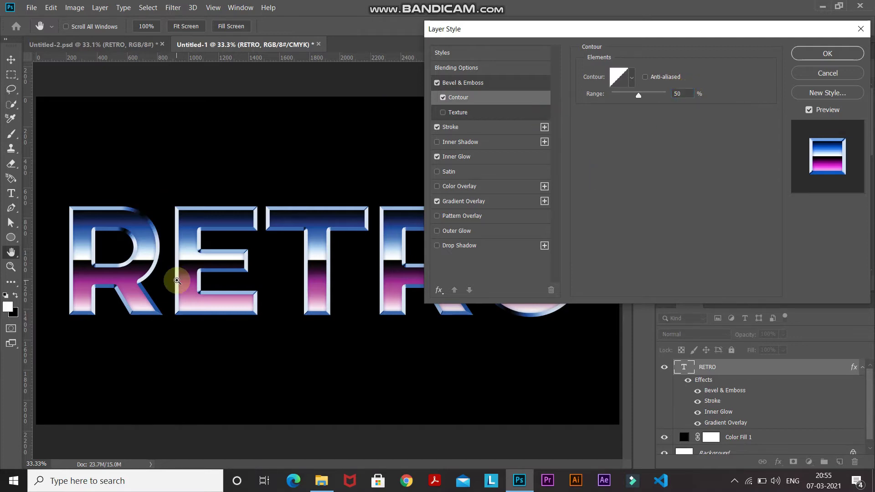
Step: Compare the lettering up close with Bevel & Emboss switched off and on, leaving the effect enabled
left_click(177, 280)
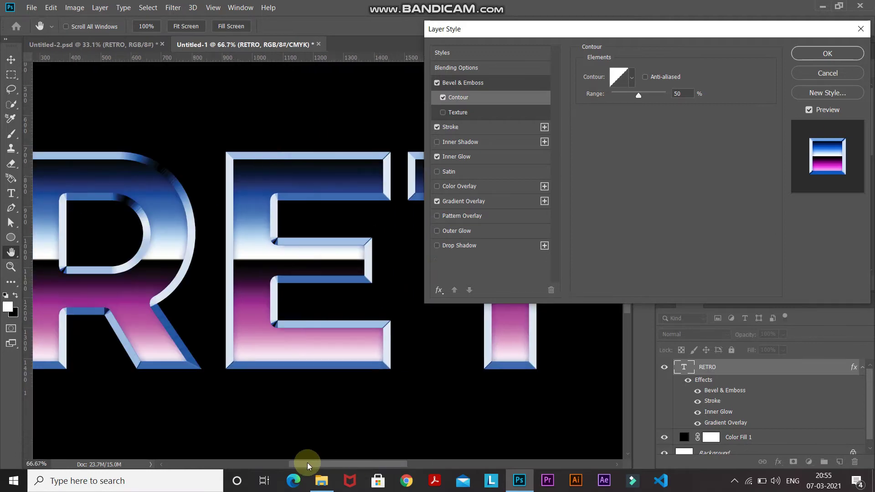
left_click(338, 406)
left_click(436, 83)
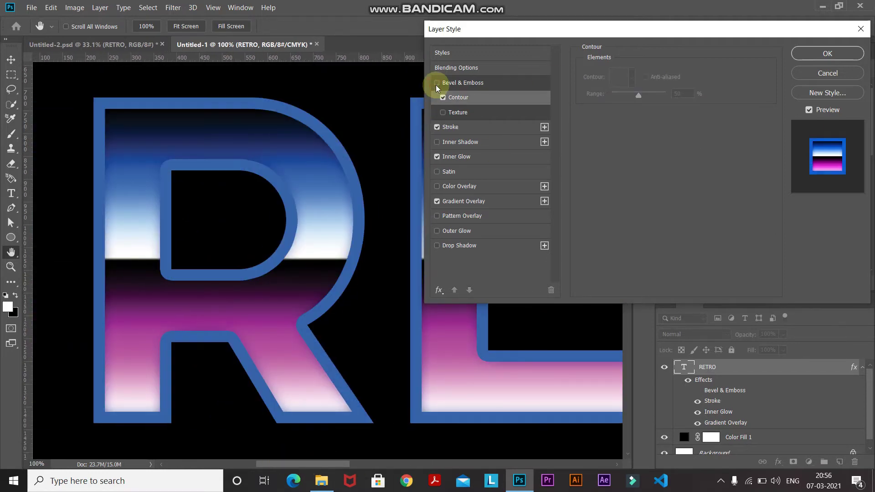
left_click(436, 83)
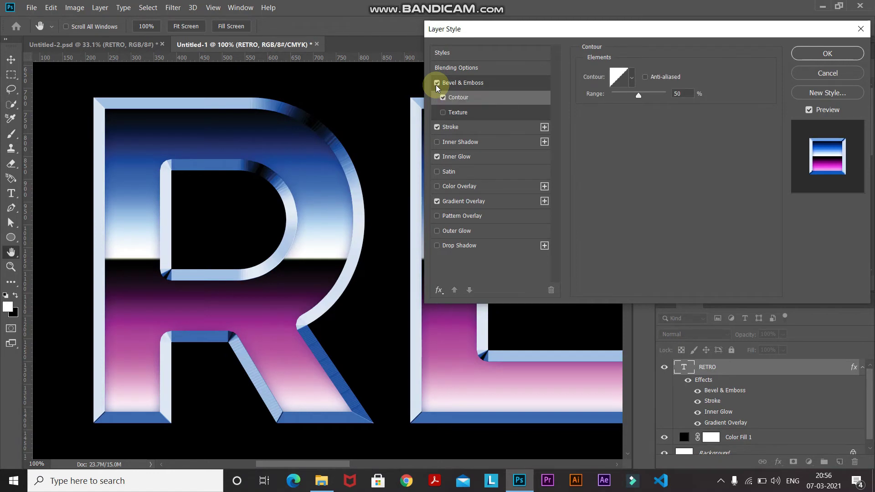
key("ctrl+minus")
key("ctrl+minus")
key("ctrl+minus")
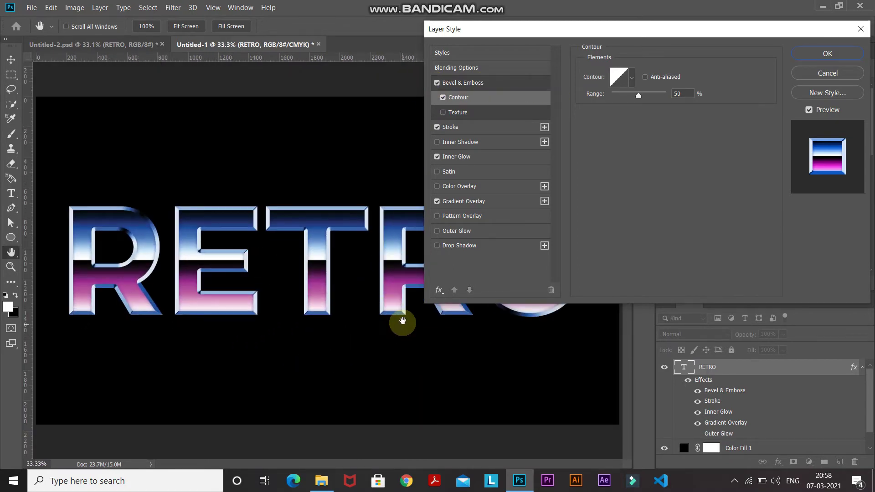
Step: Add an Outer Glow in Screen mode at 70% opacity and 0% noise, color 0f1e82, Softer technique, 0% spread and 175 px size
left_click(462, 232)
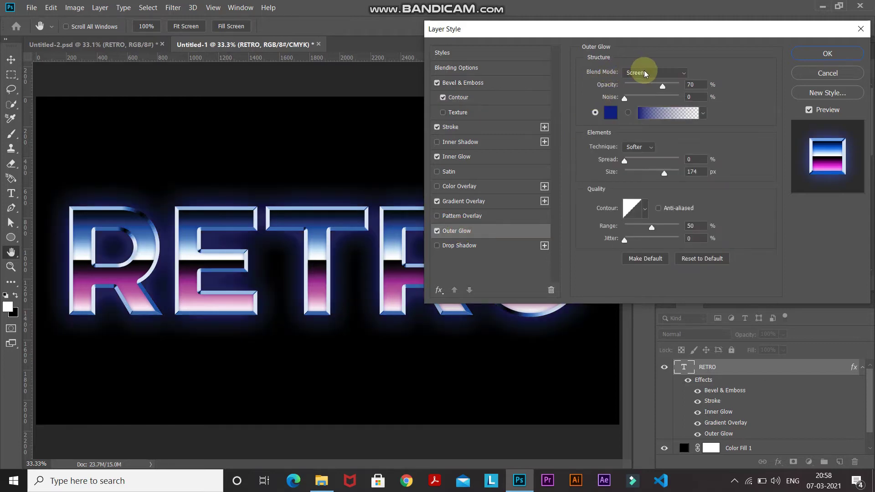
left_click(693, 85)
left_click(693, 97)
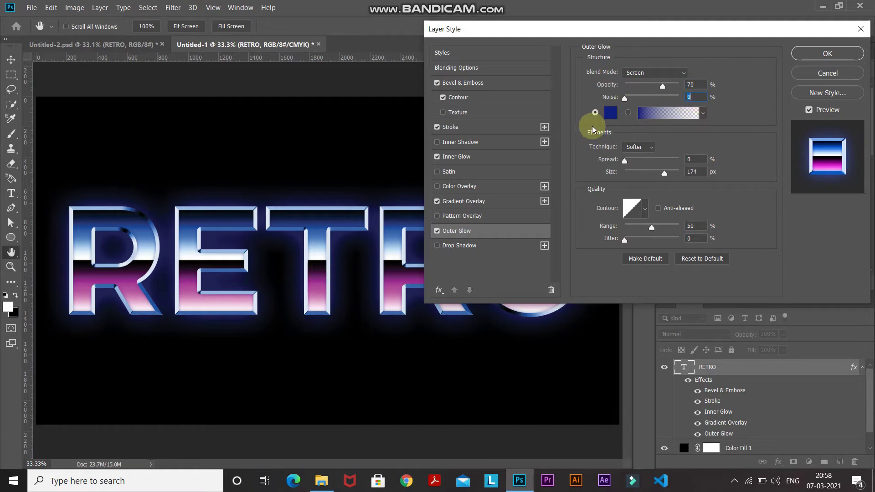
left_click(611, 113)
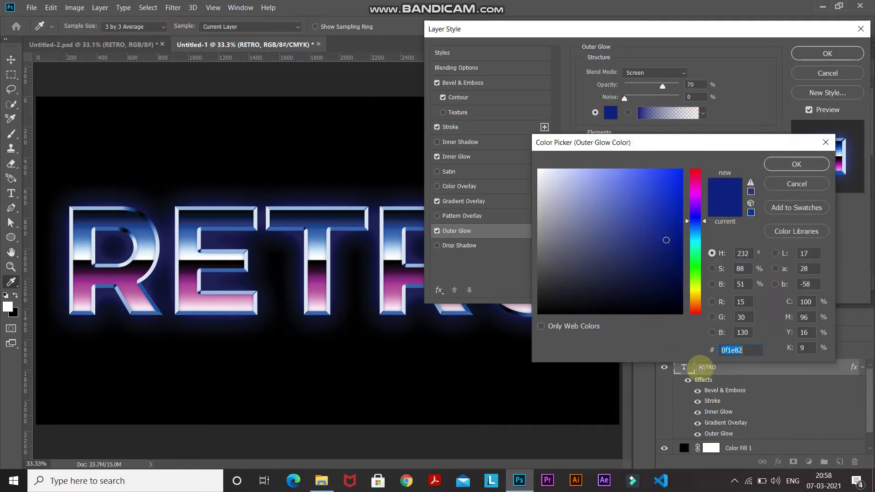
left_click(753, 351)
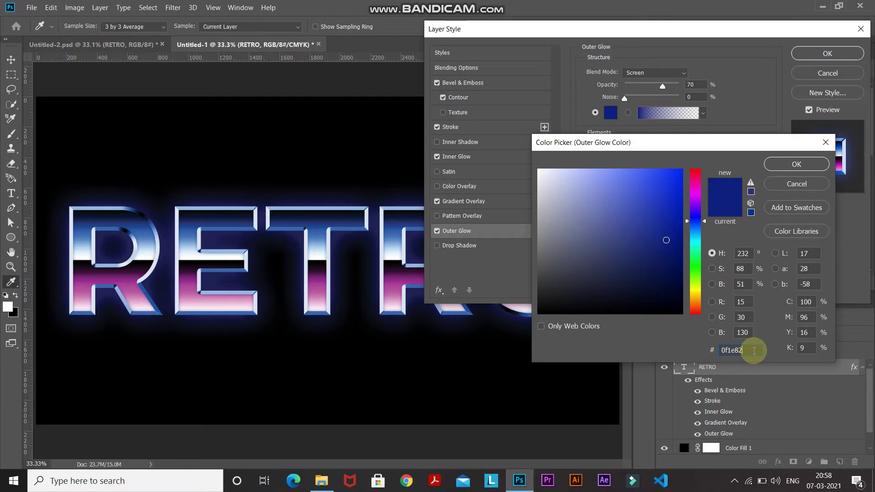
left_click(790, 165)
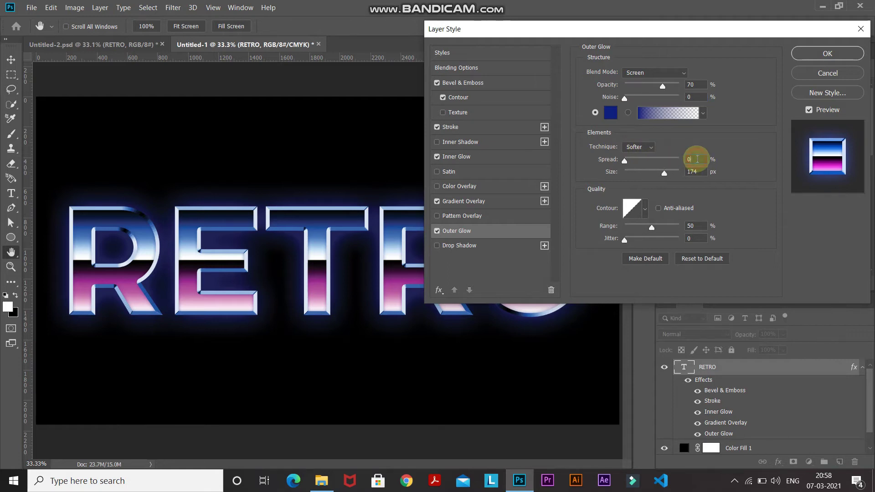
left_click(694, 165)
key("BackSpace")
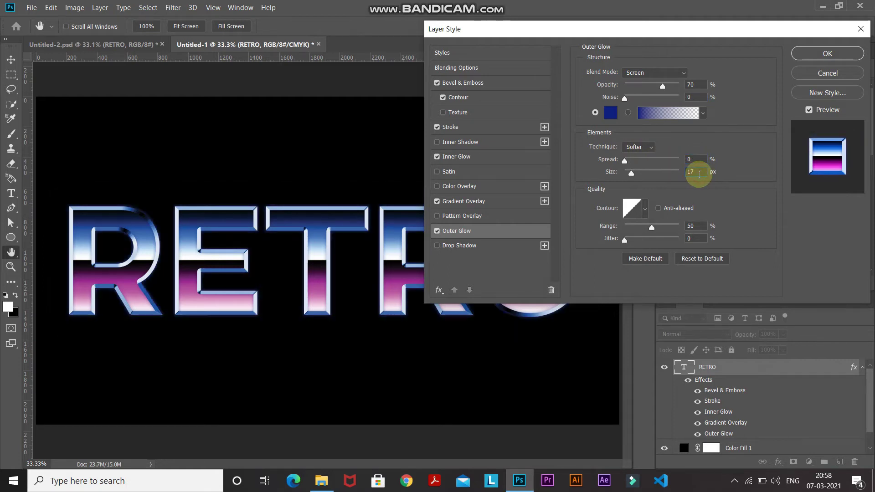
type("5")
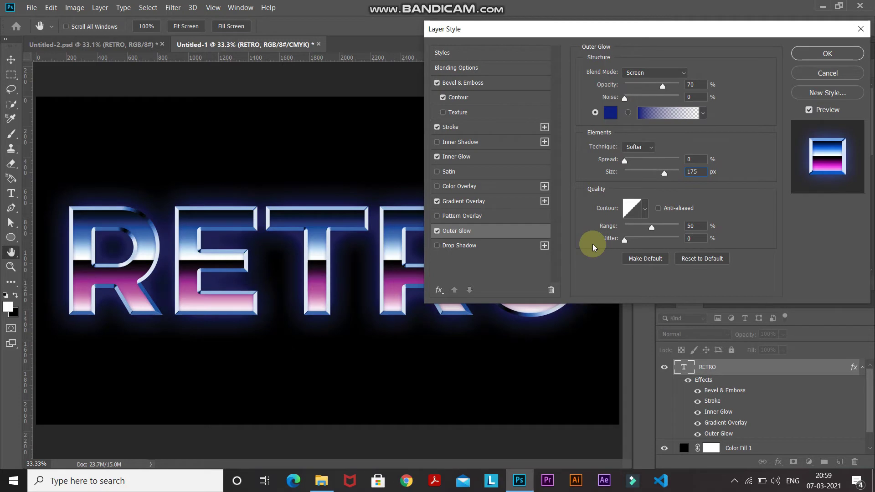
Step: Compare the text with and without the Outer Glow, keep it enabled, and apply the layer style
left_click(438, 231)
left_click(437, 232)
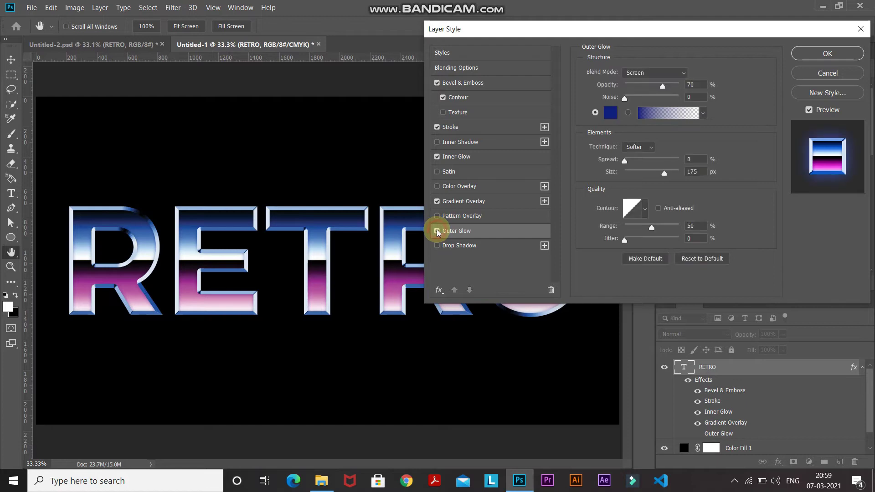
left_click(827, 54)
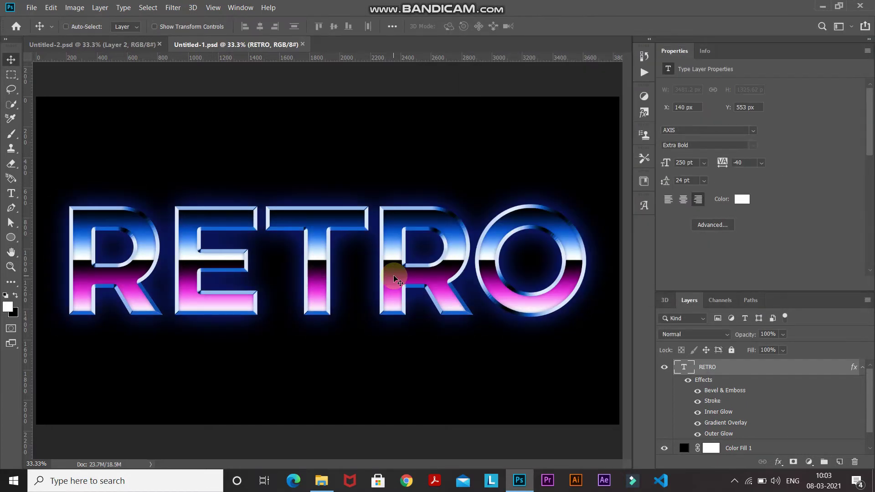
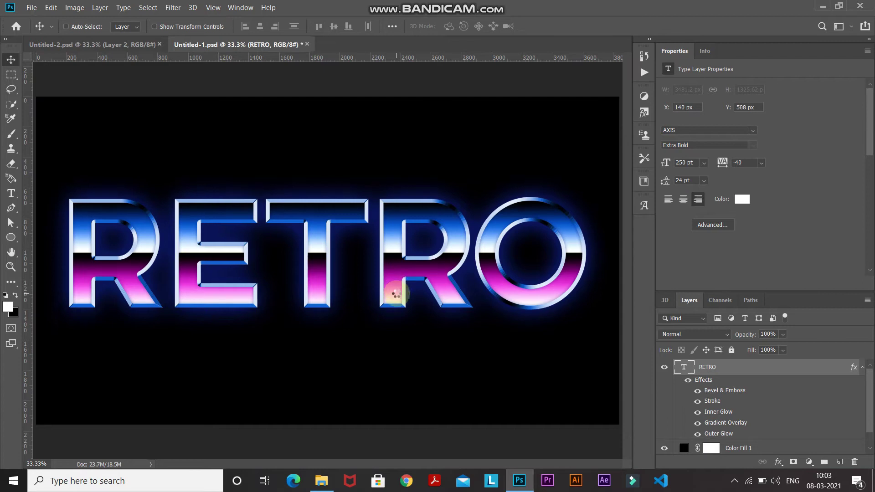
Step: Start a new horizontal text line below RETRO and set its font to Streamster at 120 pt
left_click_drag(11, 193, 30, 196)
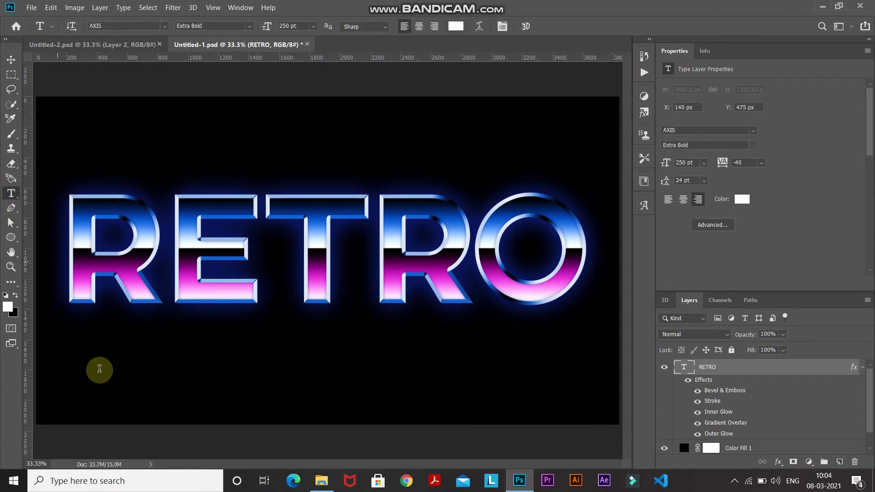
left_click(133, 387)
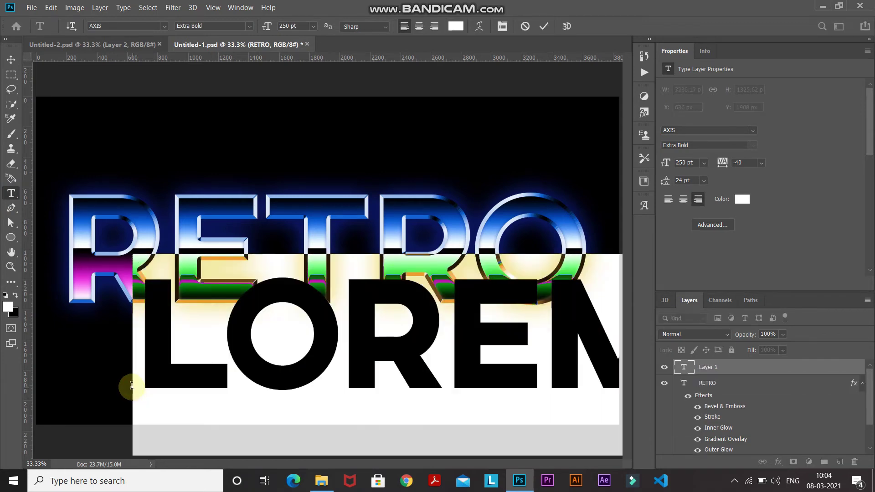
left_click(166, 27)
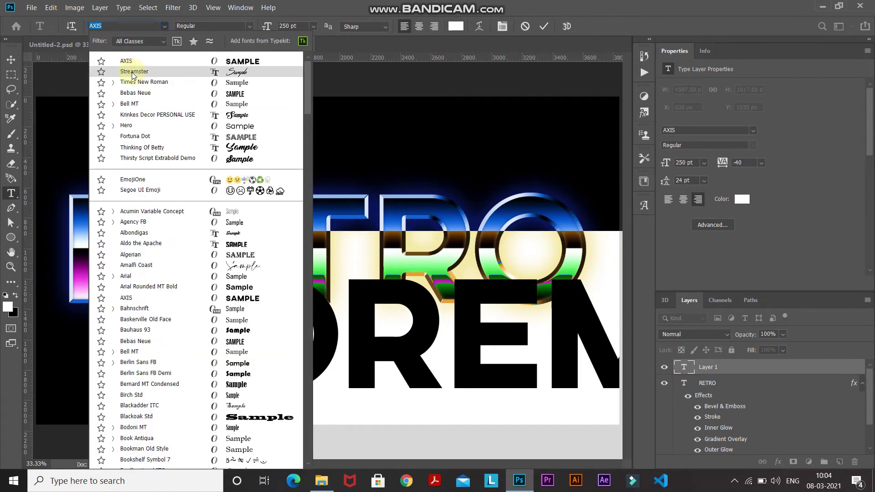
left_click(133, 73)
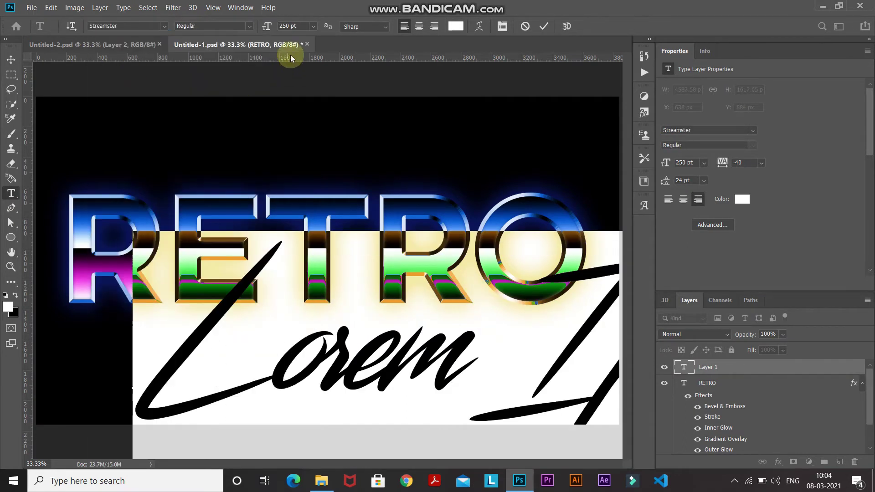
left_click(285, 24)
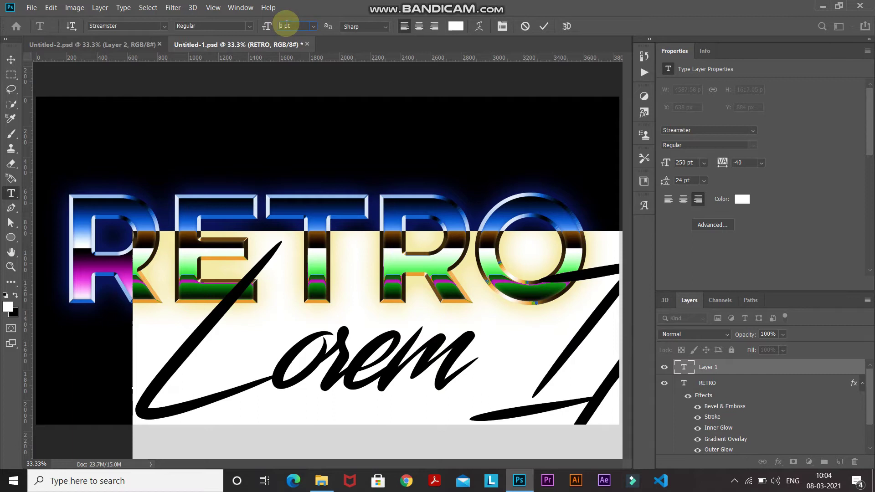
key("Return")
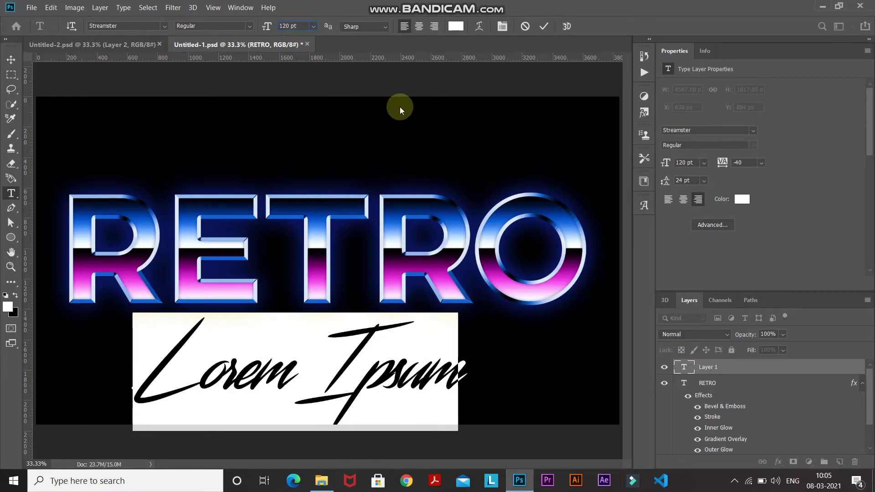
Step: Set the tracking of the new text line to 0
left_click(503, 25)
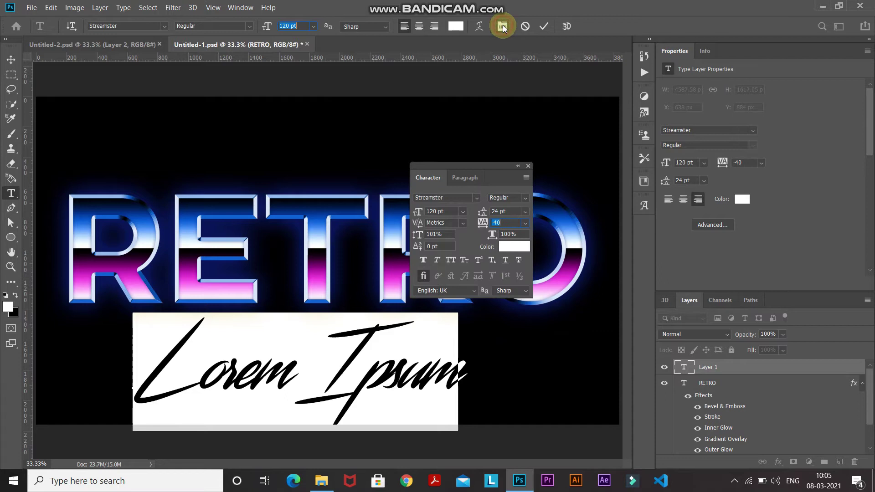
left_click(503, 223)
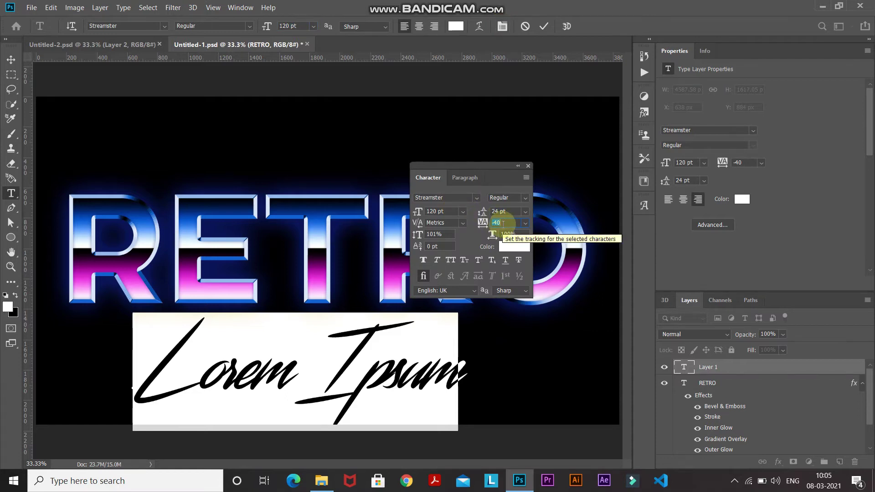
key("BackSpace")
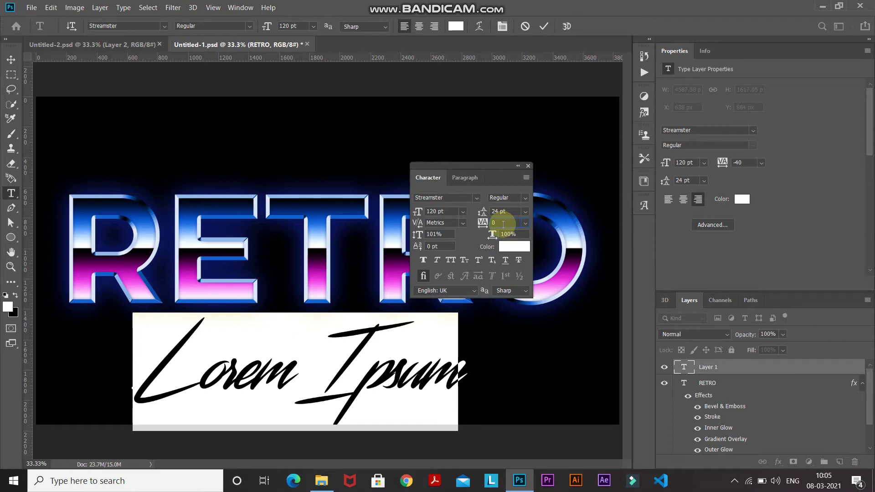
left_click(528, 167)
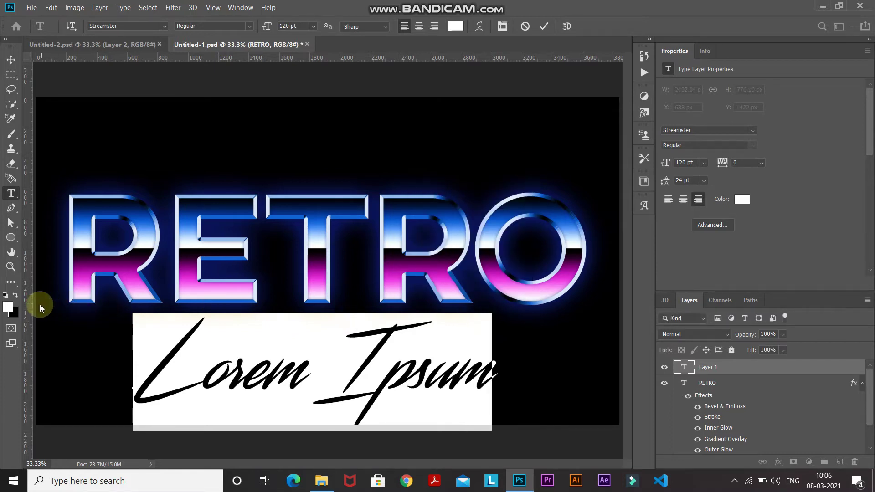
Step: Keep the text color white (ffffff), enter Chrome as the second text line and commit it
left_click(7, 306)
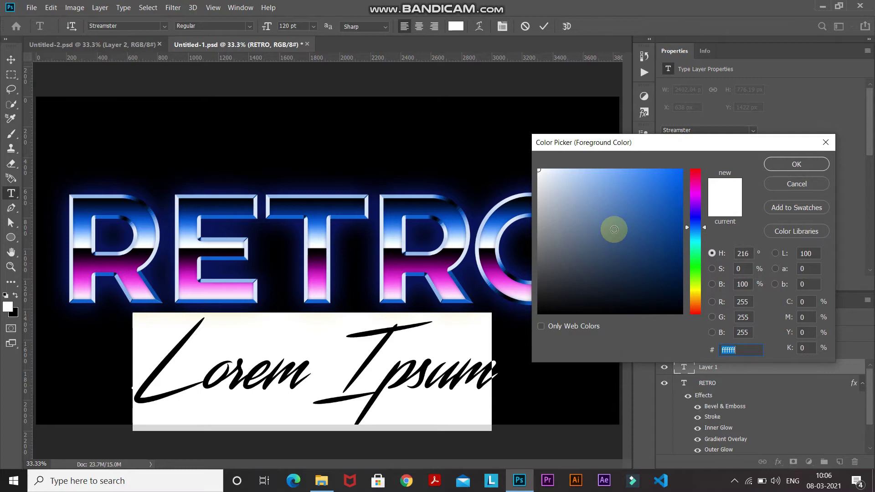
left_click(795, 164)
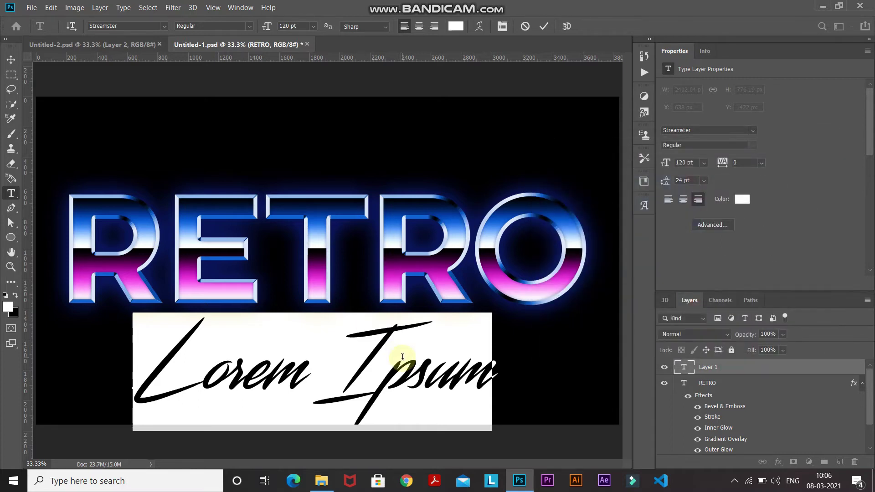
type("Chrome")
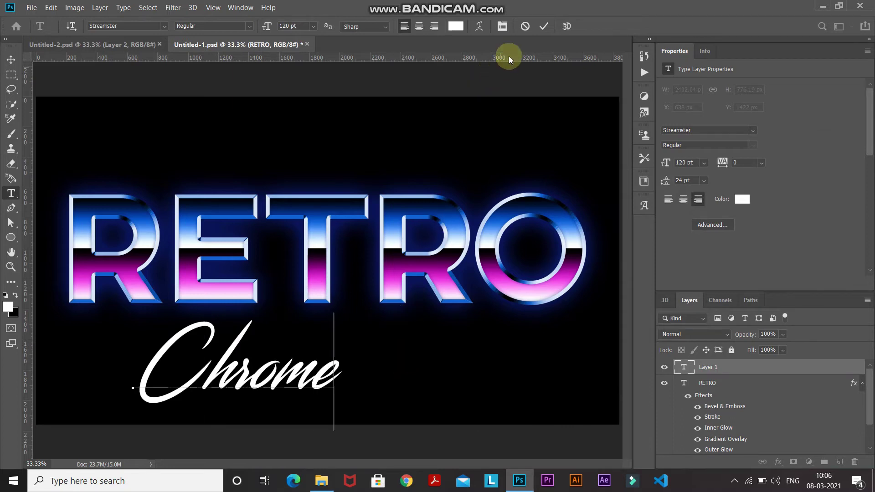
left_click(543, 30)
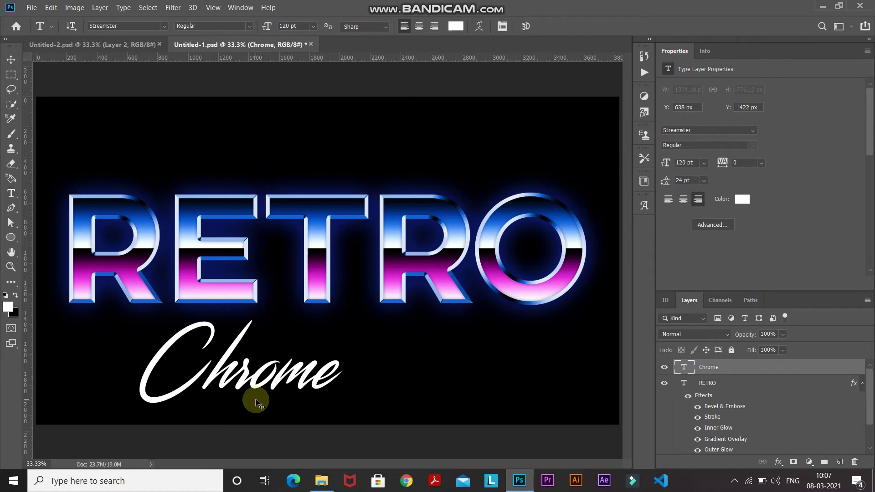
Step: Rotate the Chrome text to about -6 degrees and move it over the lower middle of the RETRO lettering
key("ctrl+t")
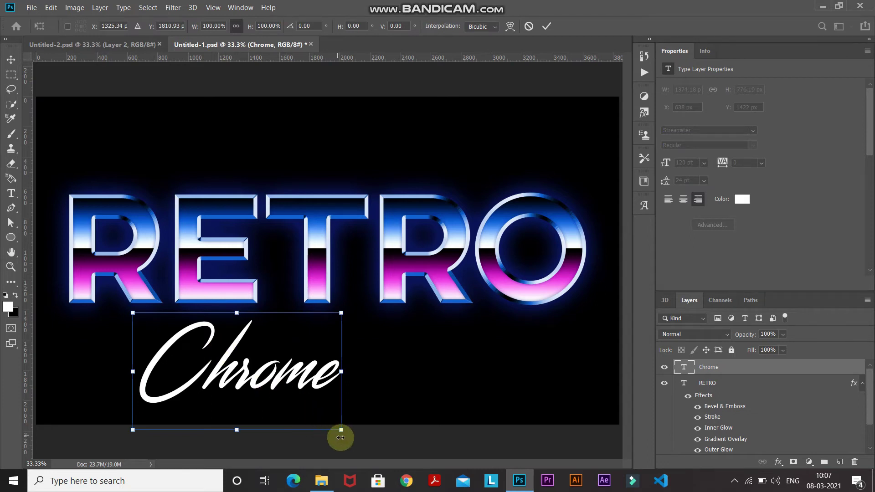
left_click_drag(343, 439, 351, 422)
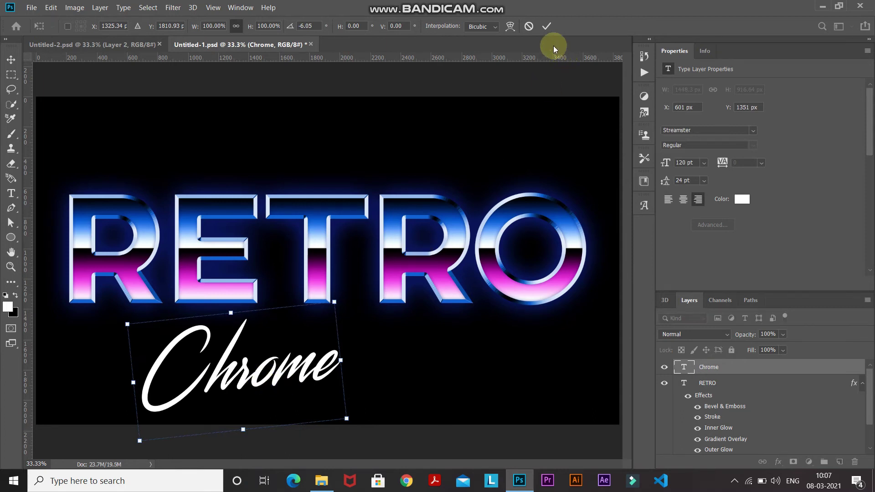
left_click(546, 29)
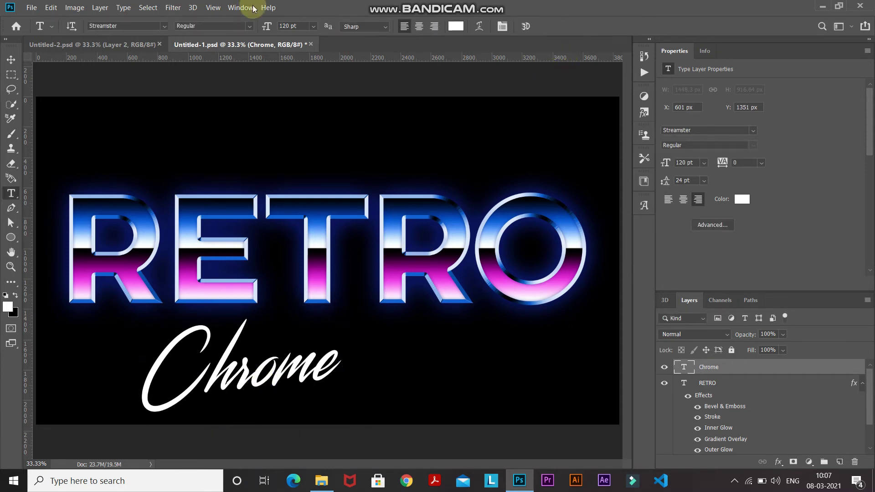
left_click(11, 60)
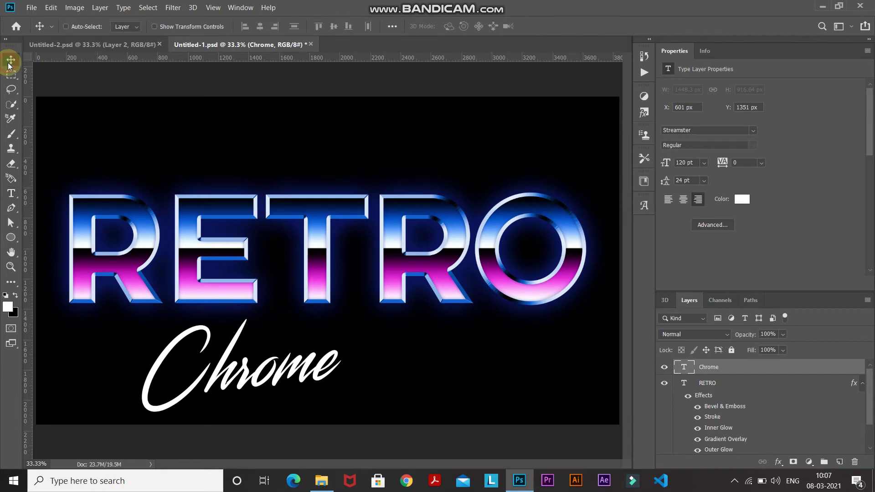
left_click_drag(208, 371, 295, 312)
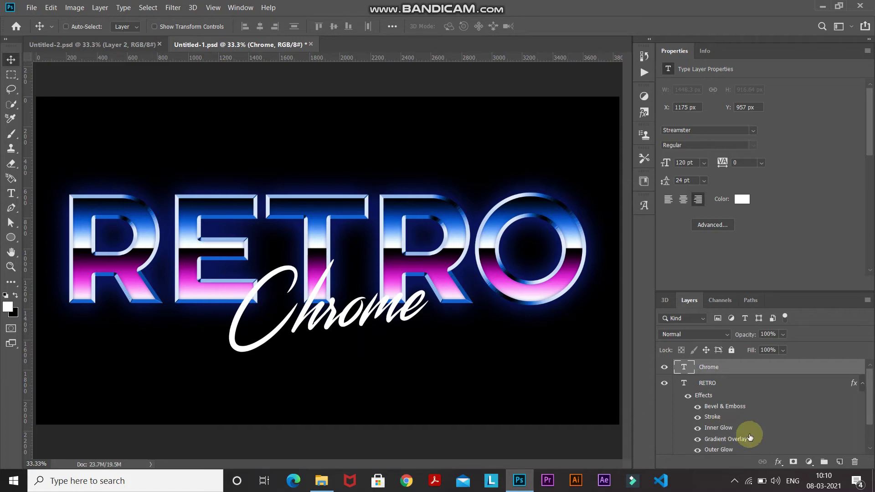
Step: Add a Gradient Overlay to the Chrome layer and base its gradient on the Black, White preset
left_click(779, 463)
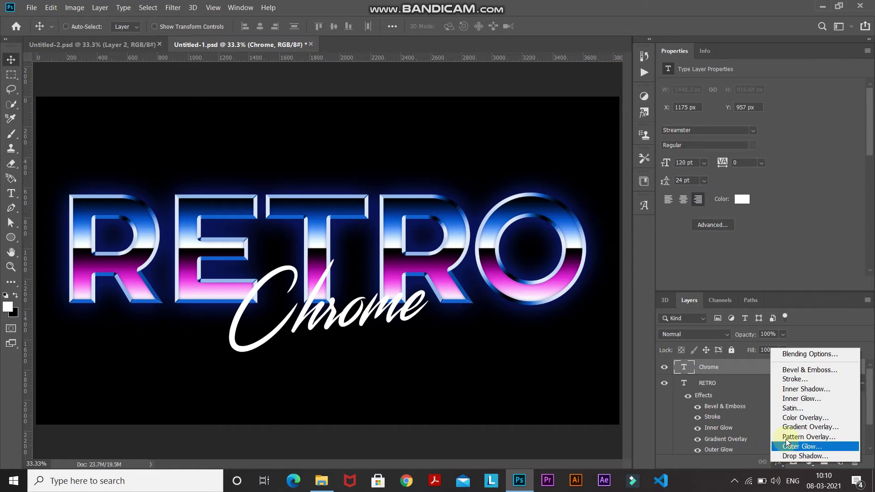
left_click(790, 428)
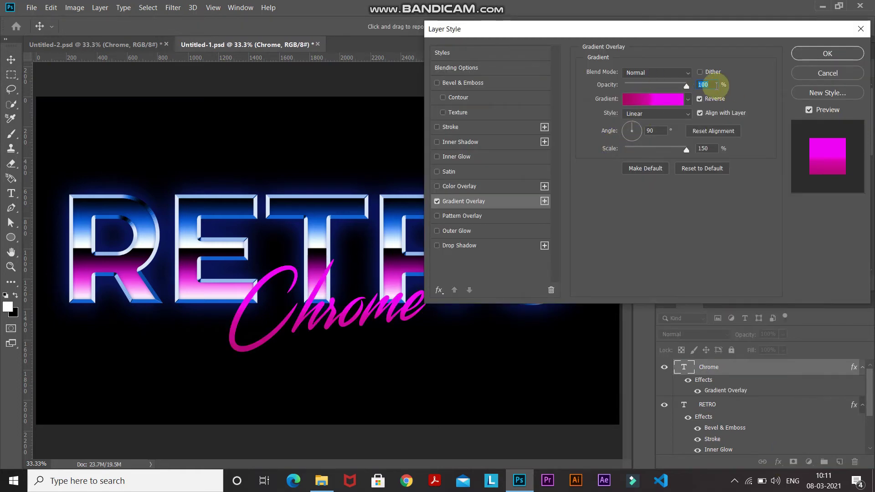
left_click(643, 103)
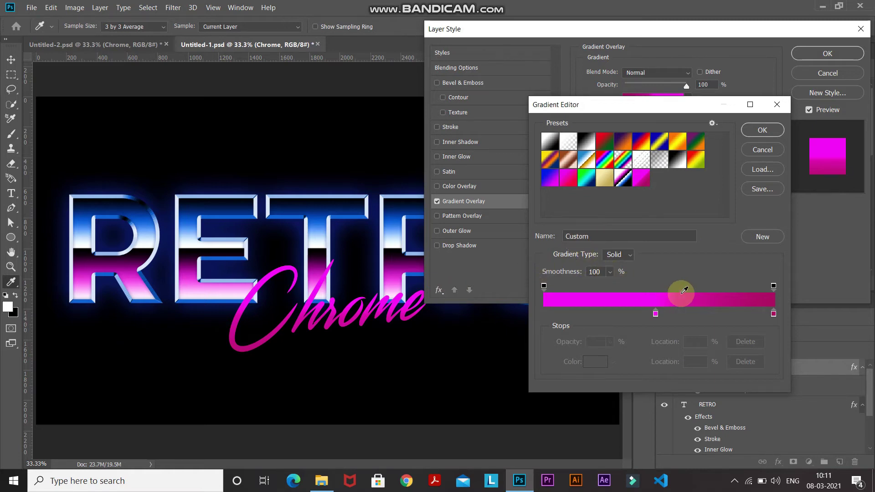
left_click(587, 142)
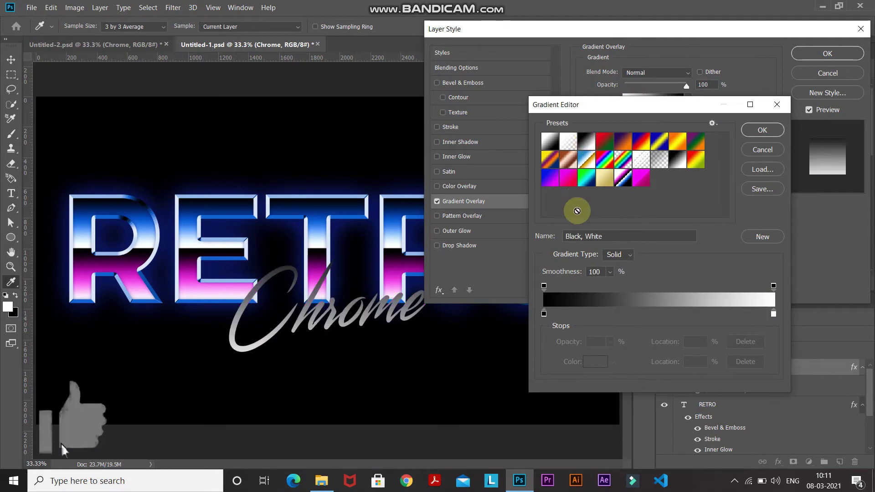
Step: Place the gradient's black color stop at 50% and set its color to ff00fc
left_click(544, 315)
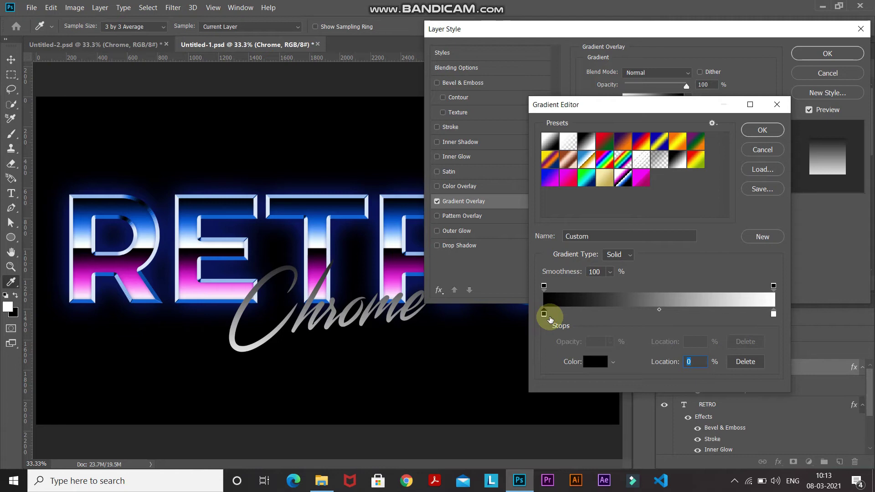
key("BackSpace")
type("5")
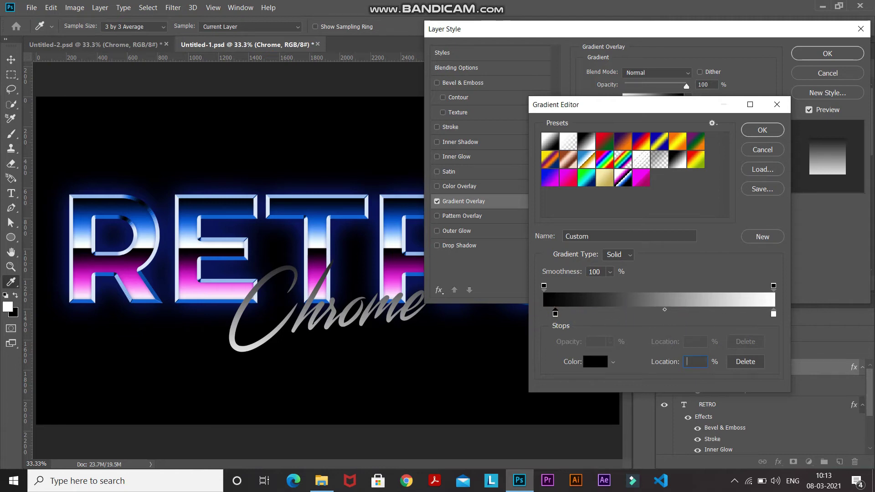
type("0")
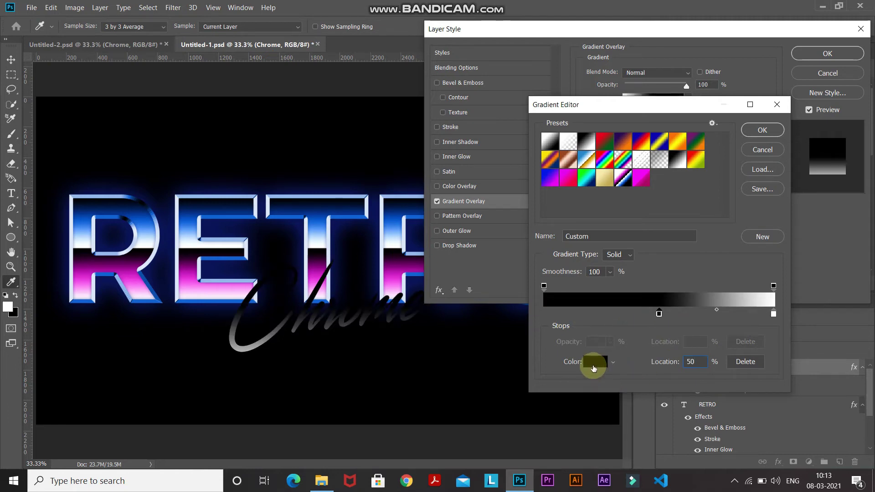
left_click(593, 364)
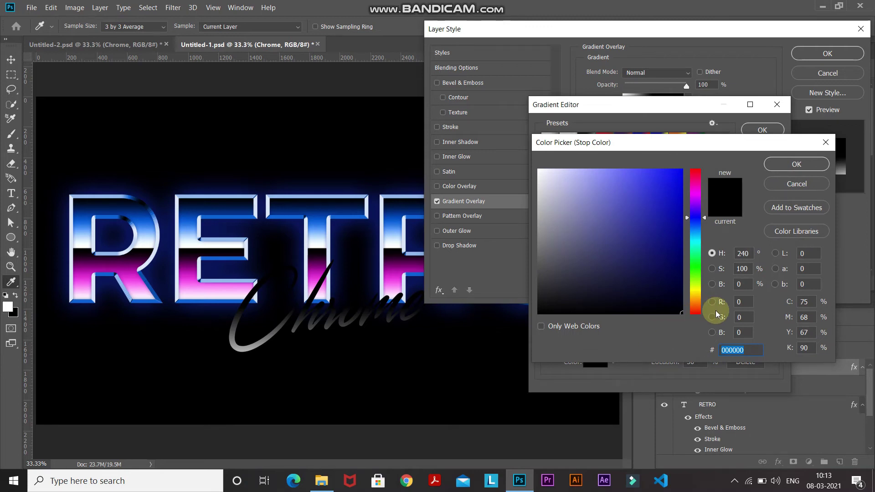
type("ff00")
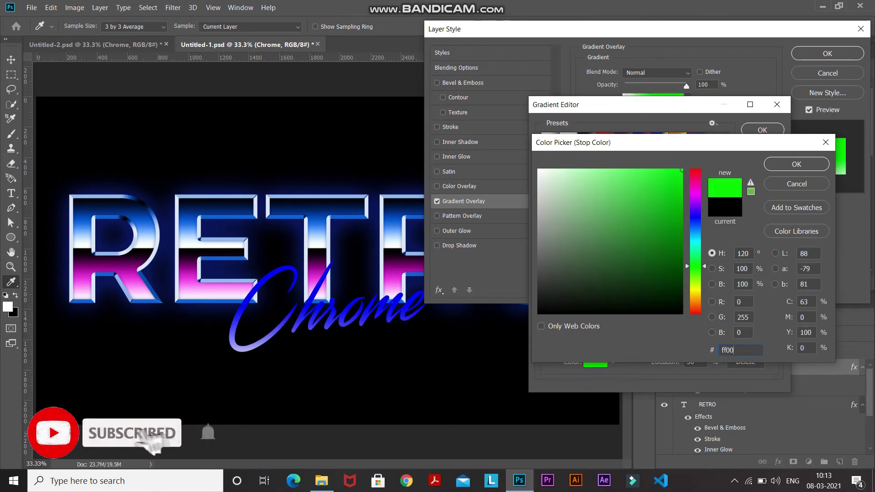
type("fc")
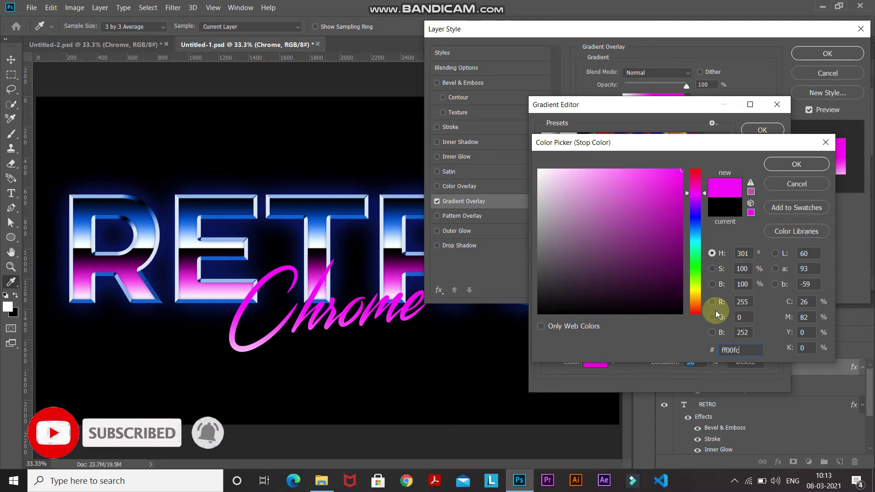
key("Return")
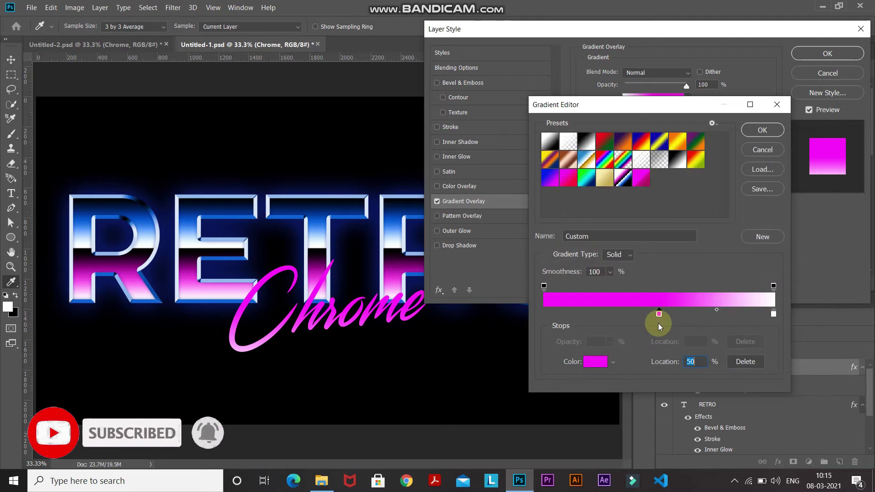
Step: Set the midpoint between the magenta and white color stops to 17%
left_click(716, 311)
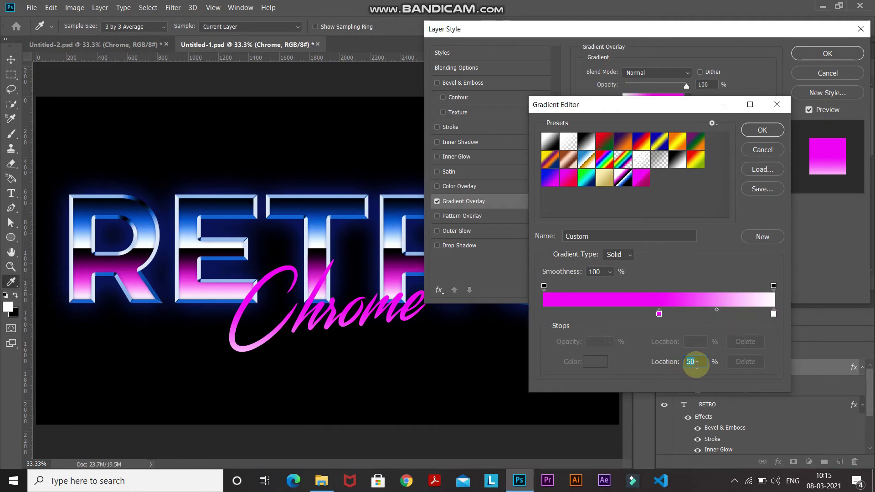
type("17")
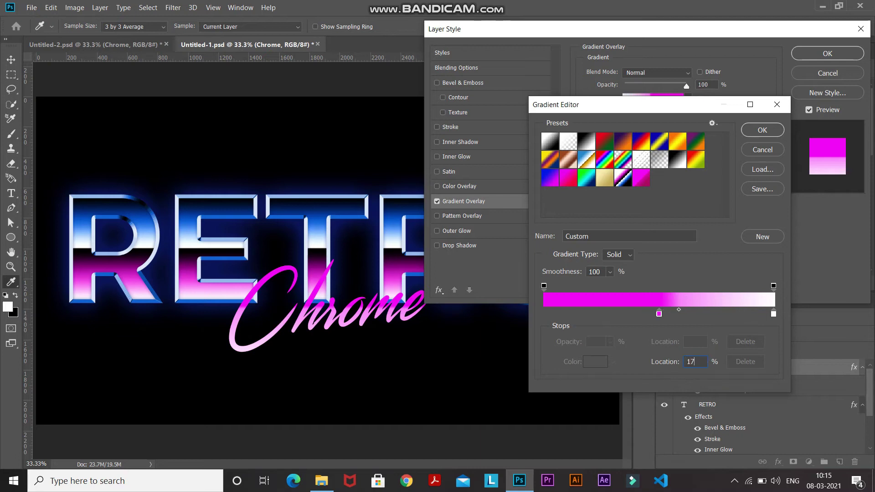
left_click(679, 319)
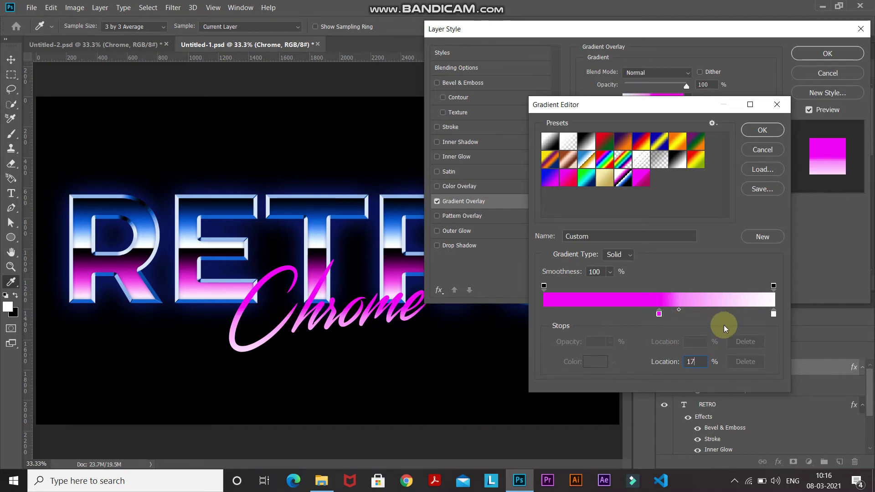
Step: Set the gradient's white end color stop to a70761 and apply the edited gradient to the Chrome overlay
left_click(773, 315)
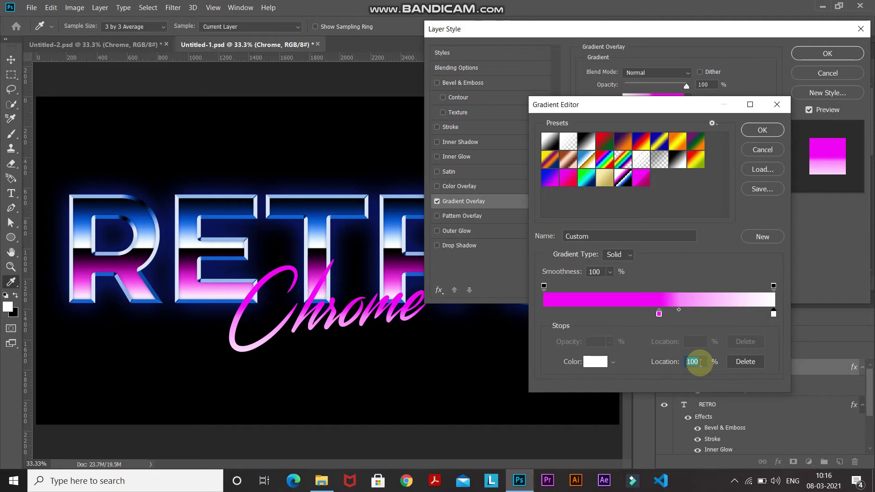
left_click(595, 363)
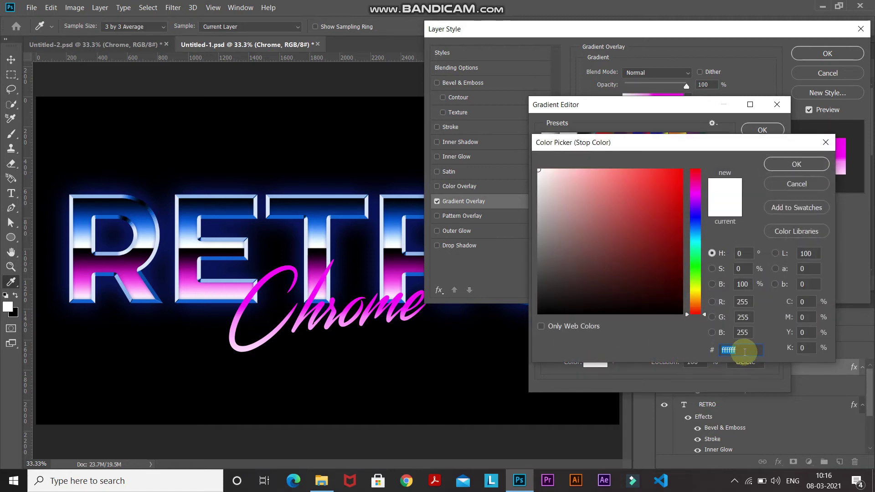
type("a70")
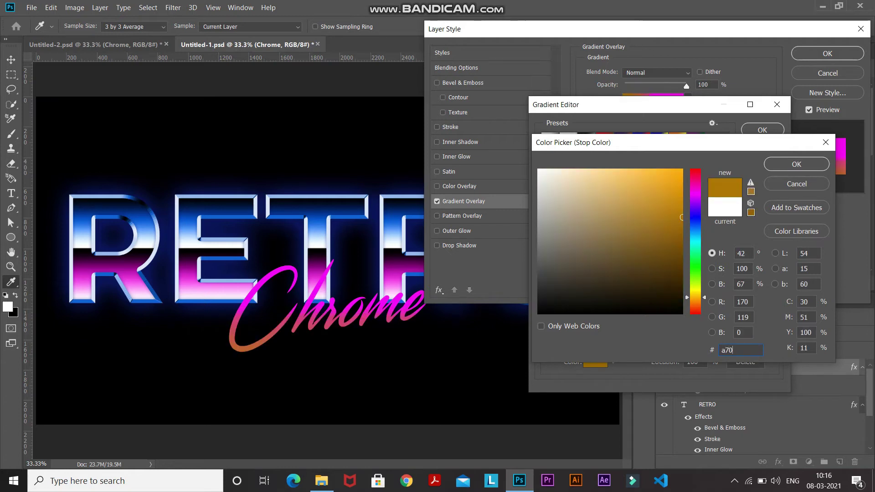
type("761")
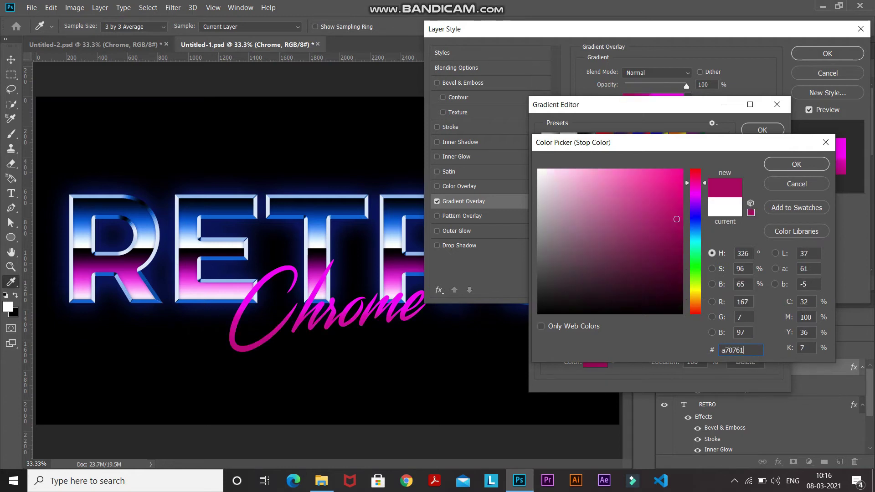
key("Return")
left_click(753, 130)
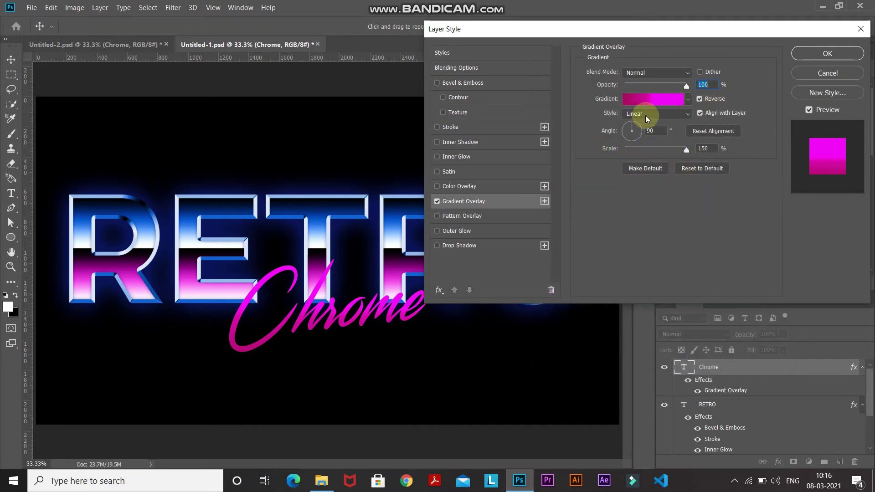
Step: Check the angle and scale of the Chrome layer's Gradient Overlay
left_click(657, 131)
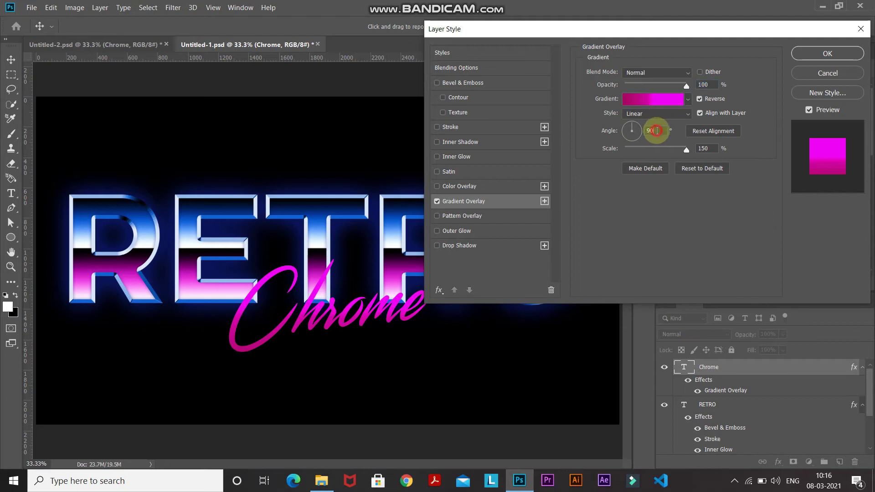
left_click(709, 149)
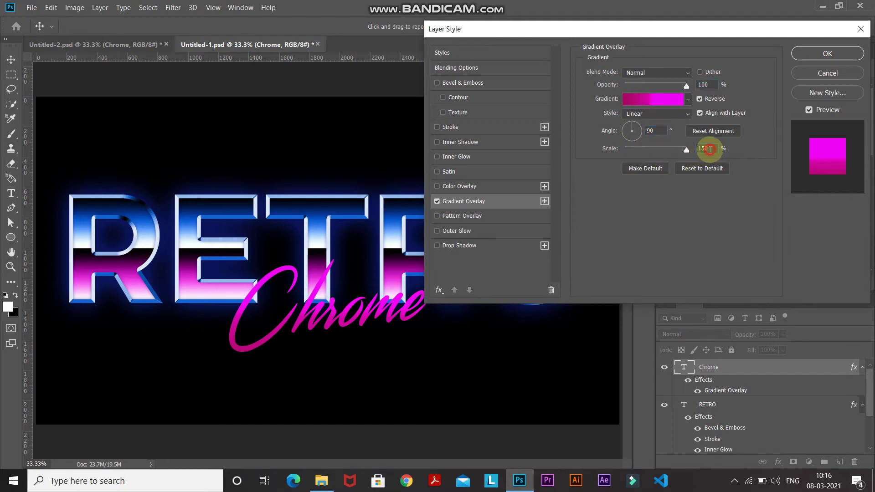
left_click(392, 296)
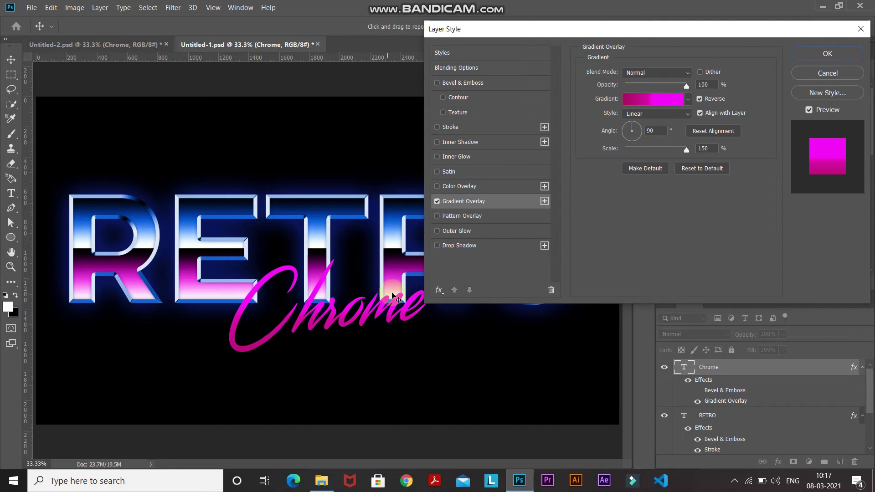
Step: Add Bevel & Emboss to the Chrome layer: Inner Bevel, Smooth, depth 100%, direction Up, size 30 px, soften 0 px
left_click(478, 83)
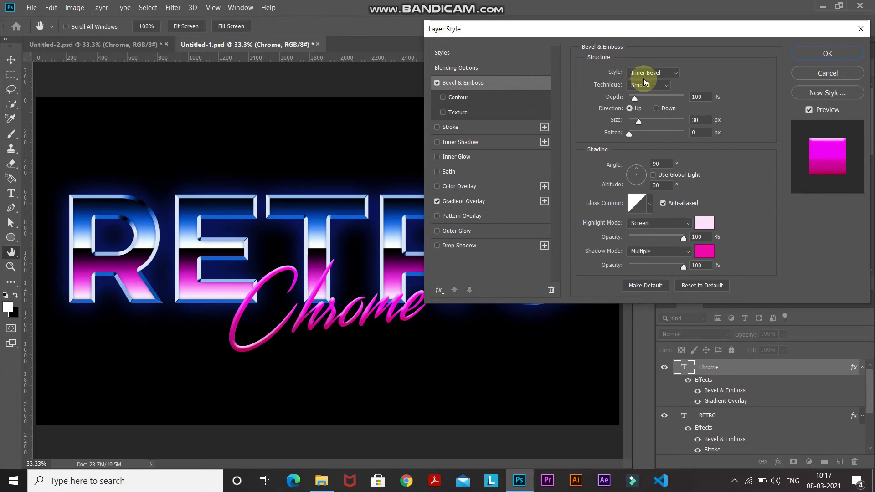
left_click(705, 96)
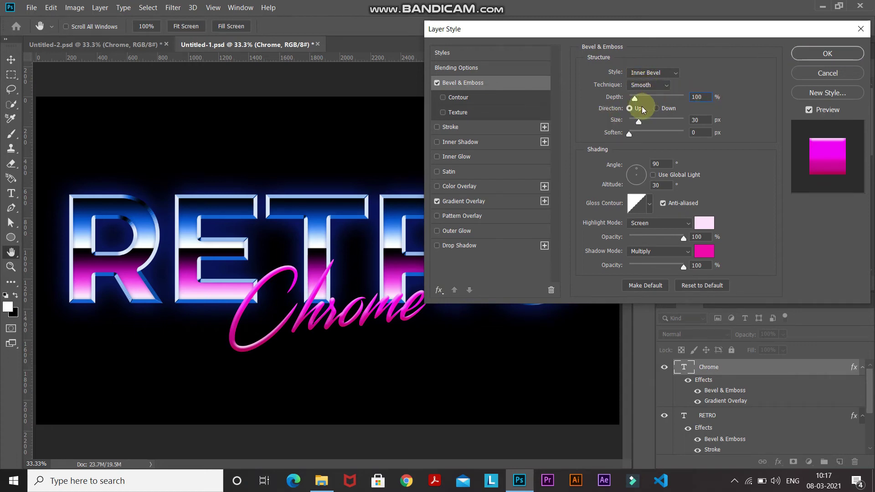
left_click(707, 119)
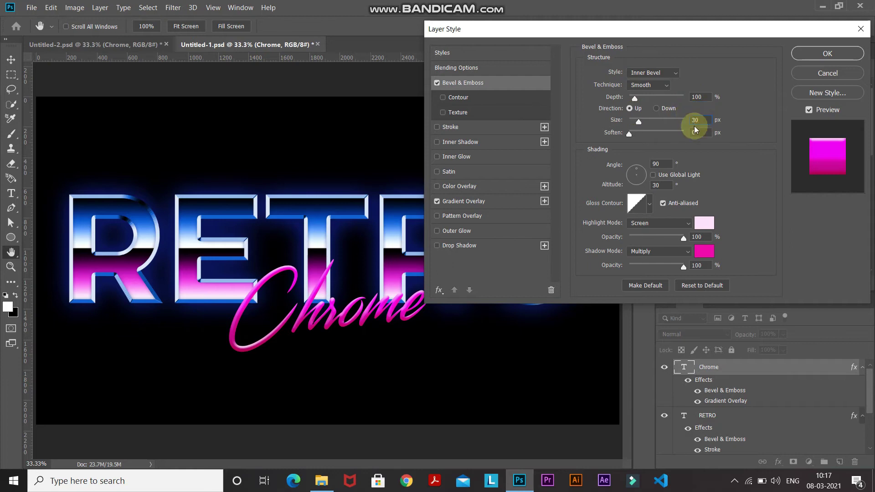
left_click(704, 133)
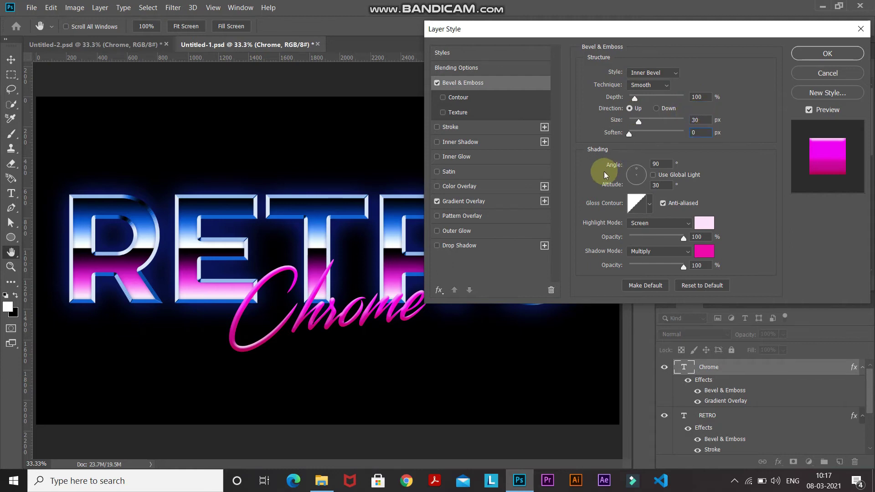
Step: Use a bevel shading angle of 90° and altitude of 30°, with Global Light off and the linear gloss contour
left_click(661, 163)
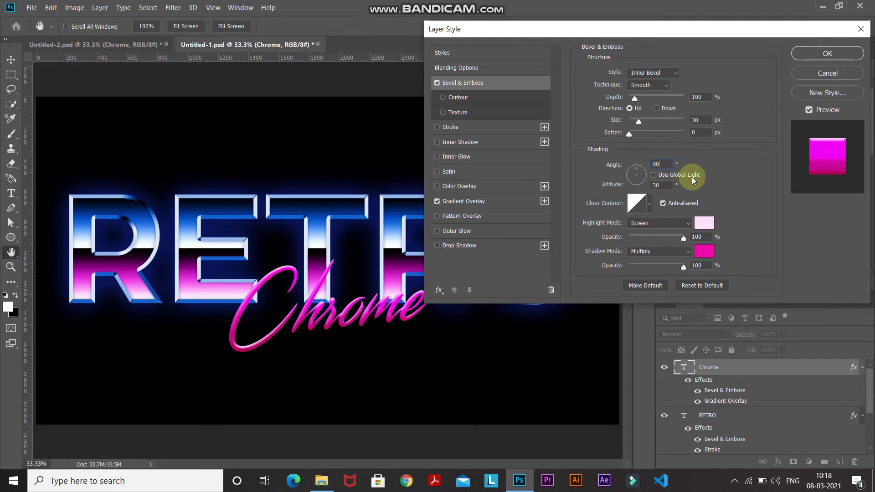
left_click(662, 185)
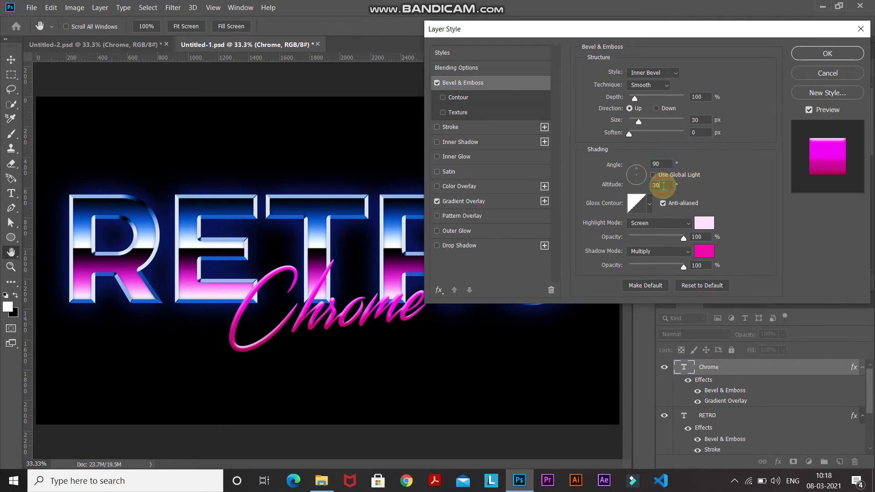
left_click(650, 205)
left_click(582, 234)
left_click(582, 233)
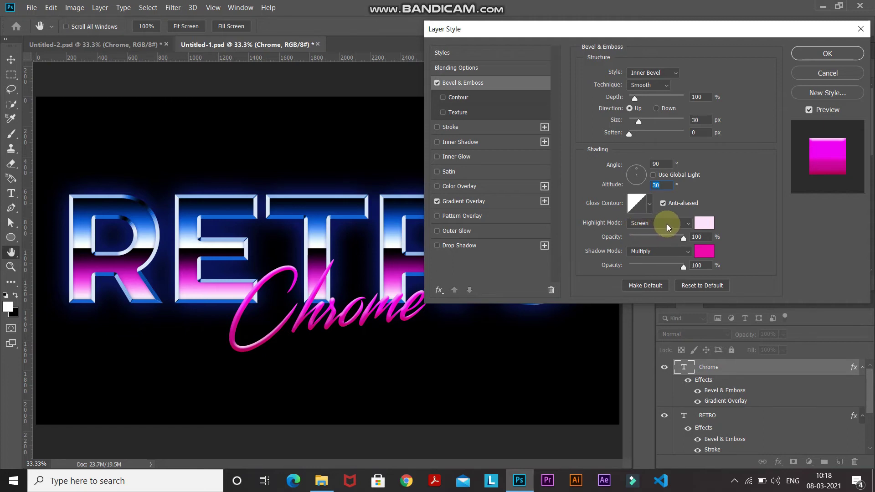
Step: Use ffe1fb as the bevel highlight color in Screen mode at 100% opacity
left_click(704, 225)
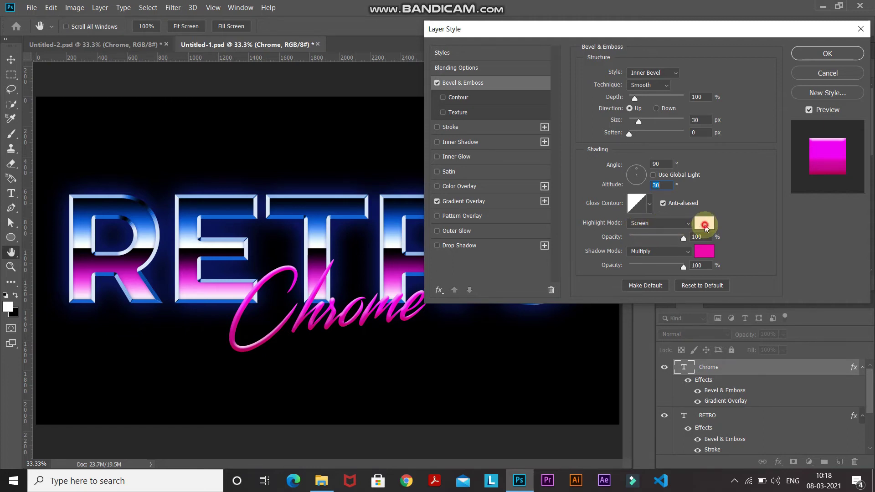
left_click(745, 351)
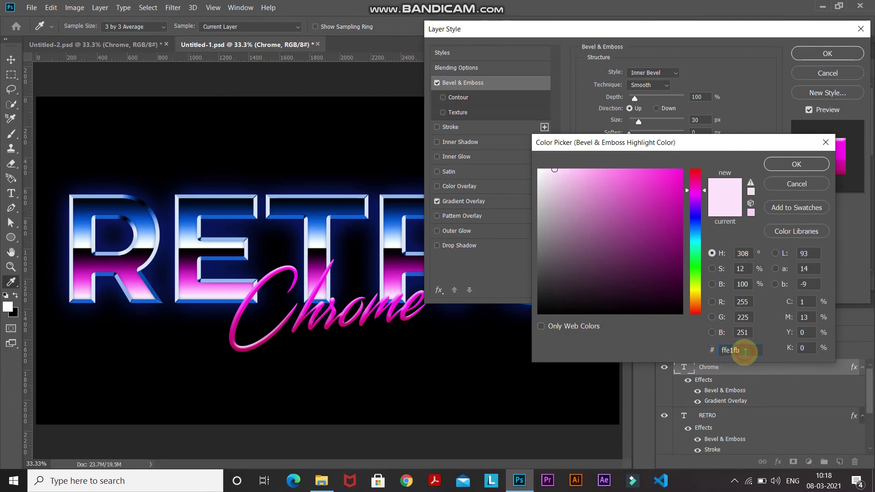
left_click(779, 168)
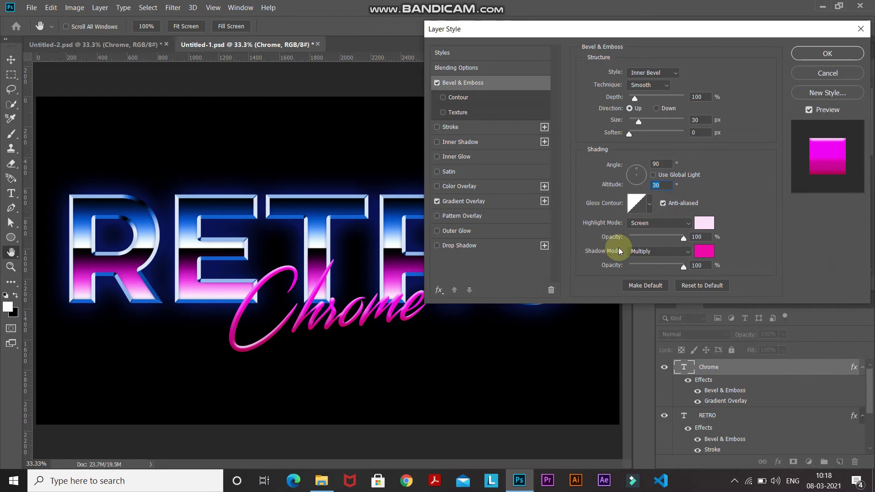
left_click(701, 237)
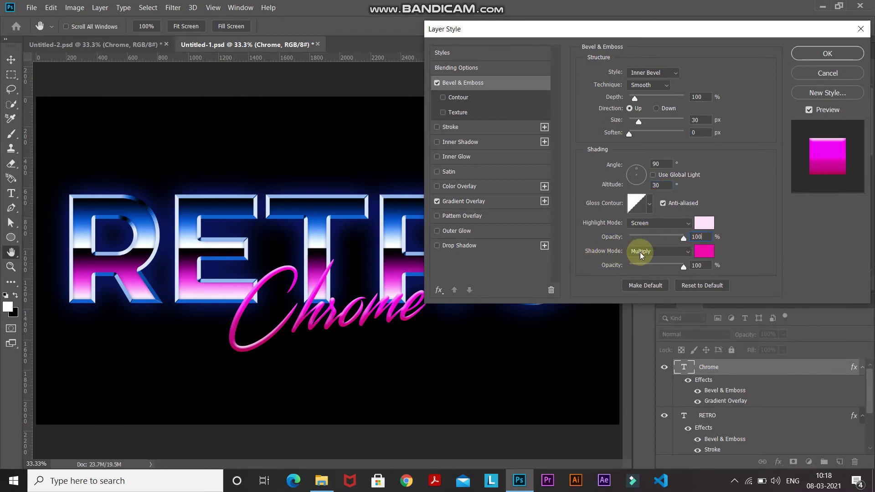
Step: Use f409af as the bevel shadow color in Multiply mode at 100% opacity
left_click(700, 257)
left_click(750, 350)
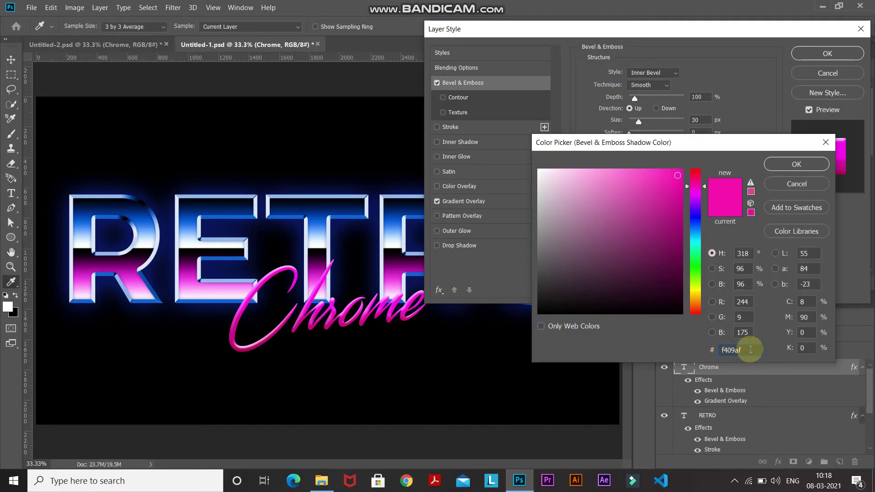
left_click(773, 165)
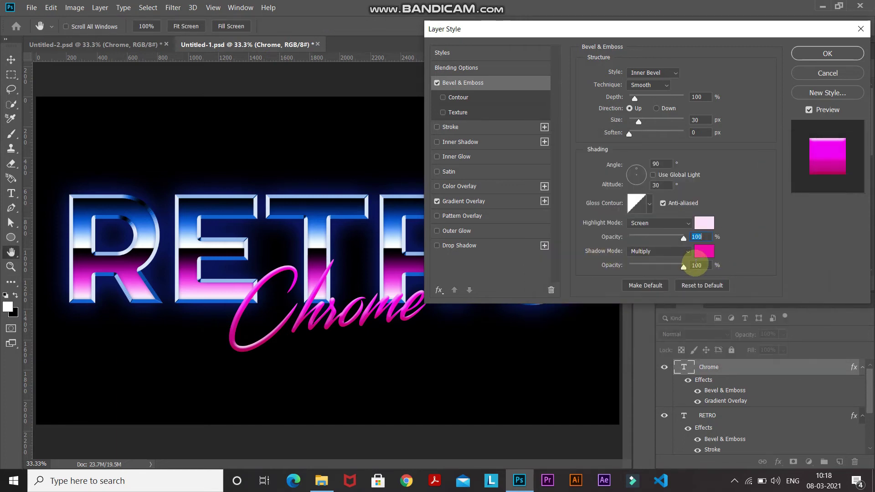
left_click(708, 266)
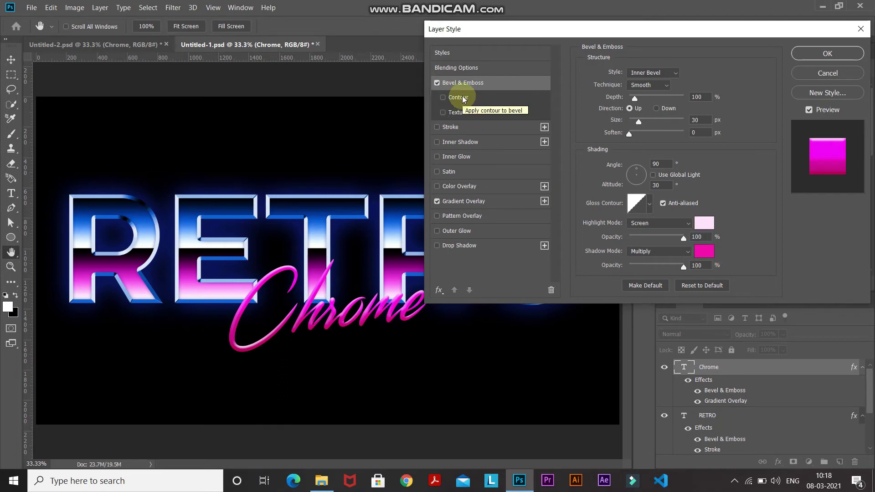
Step: Compare the Chrome lettering up close with its Bevel & Emboss effect off and on
key("ctrl+plus")
key("ctrl+plus")
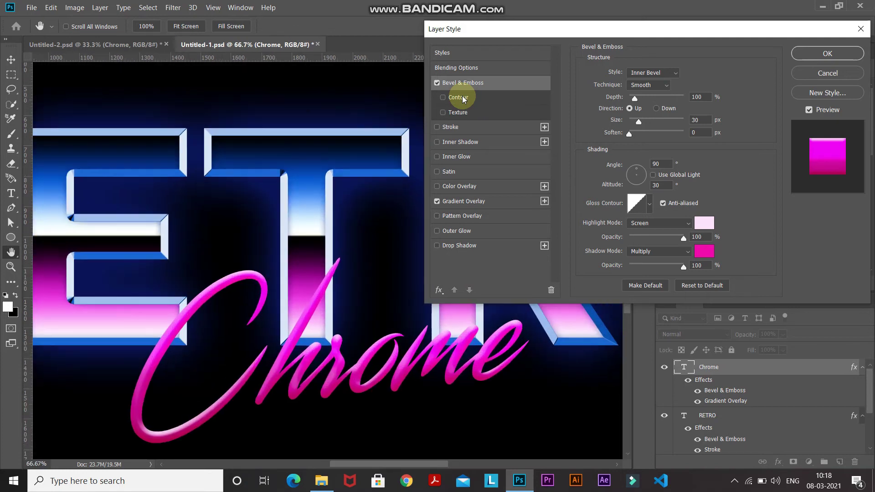
left_click(436, 84)
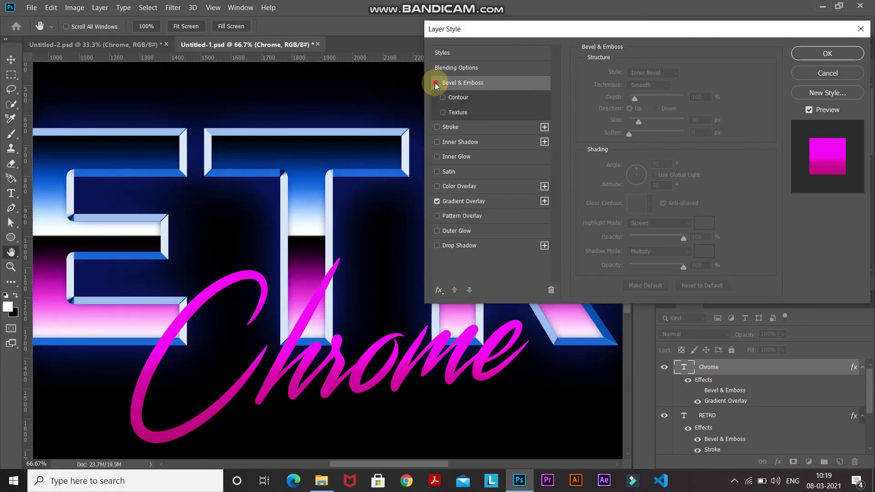
left_click(436, 84)
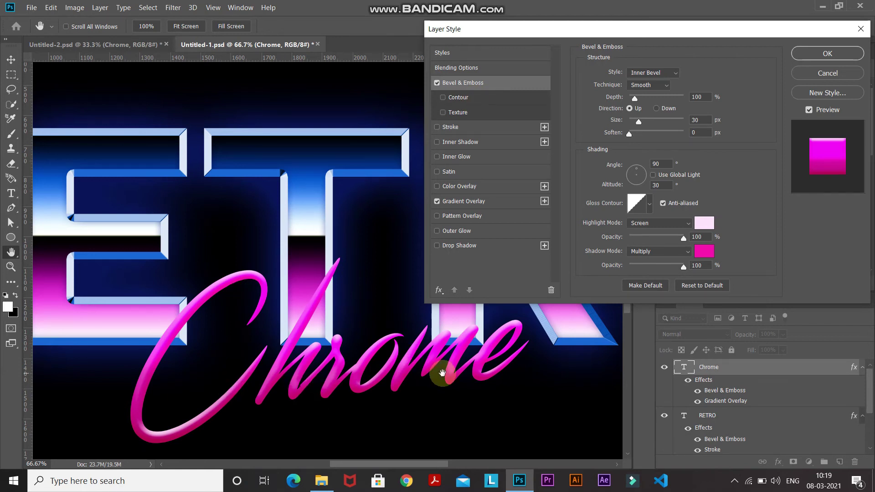
Step: Add an Outer Glow to the Chrome layer: Normal mode, 35% opacity, color ff00fc, Softer, spread 0%, size 130 px, and compare it off and on
left_click(481, 236)
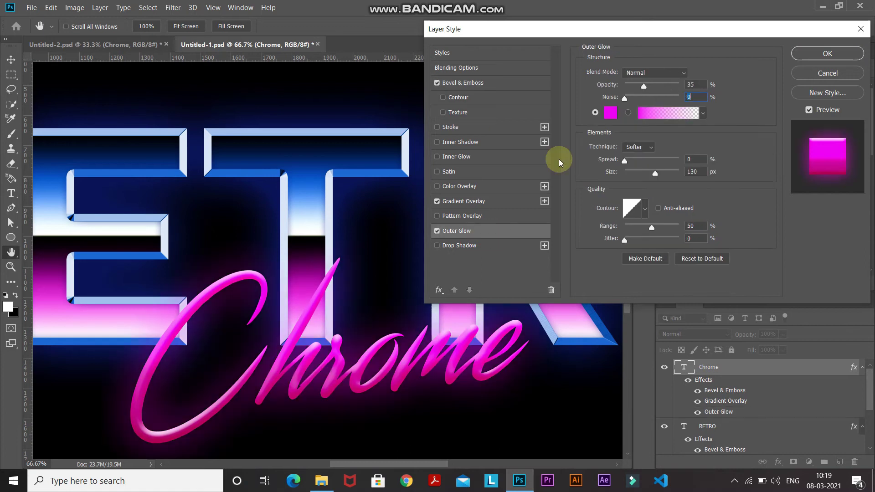
left_click(696, 84)
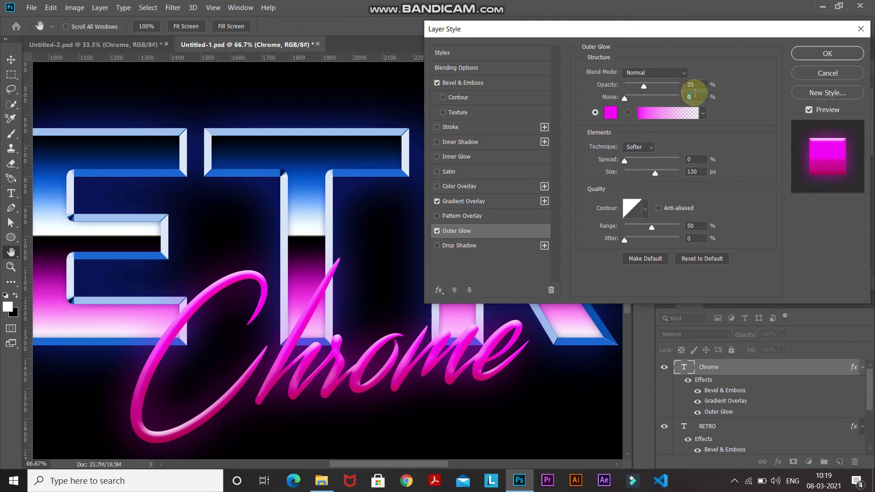
left_click(610, 117)
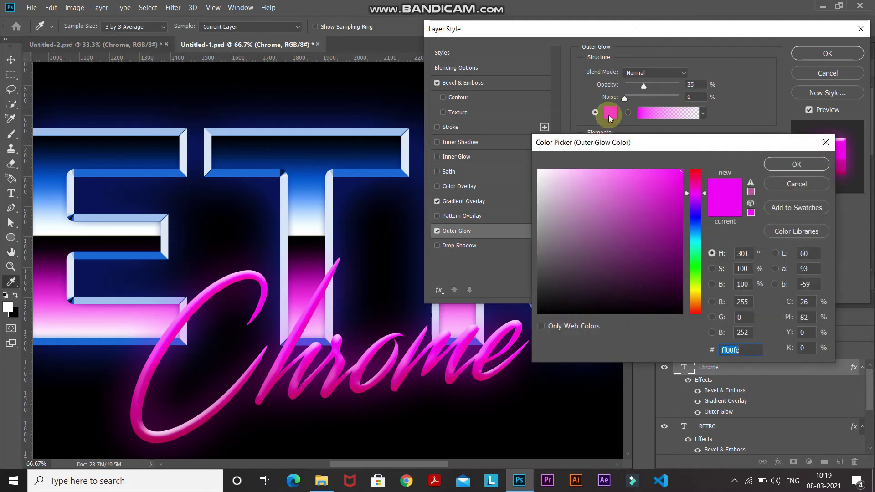
left_click(744, 347)
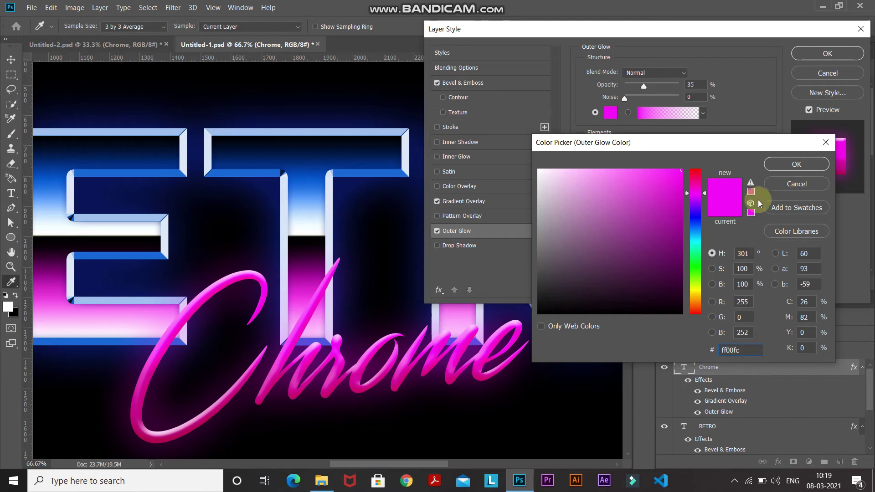
left_click(784, 164)
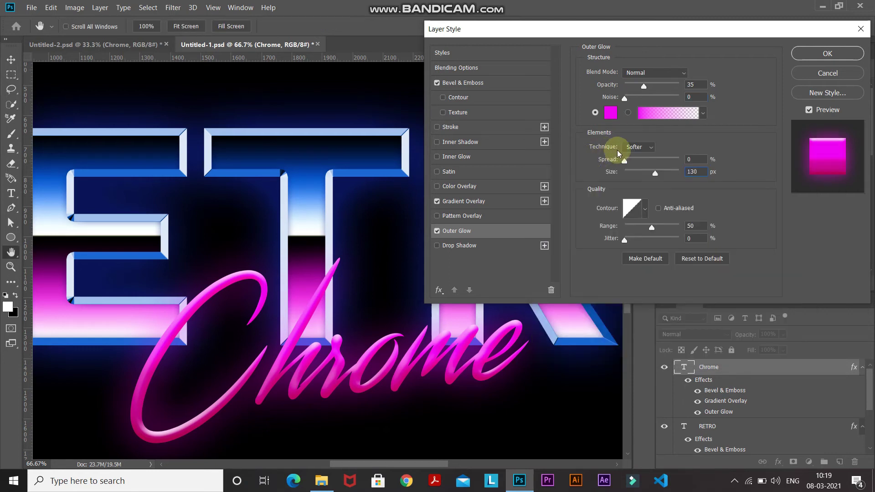
left_click(702, 172)
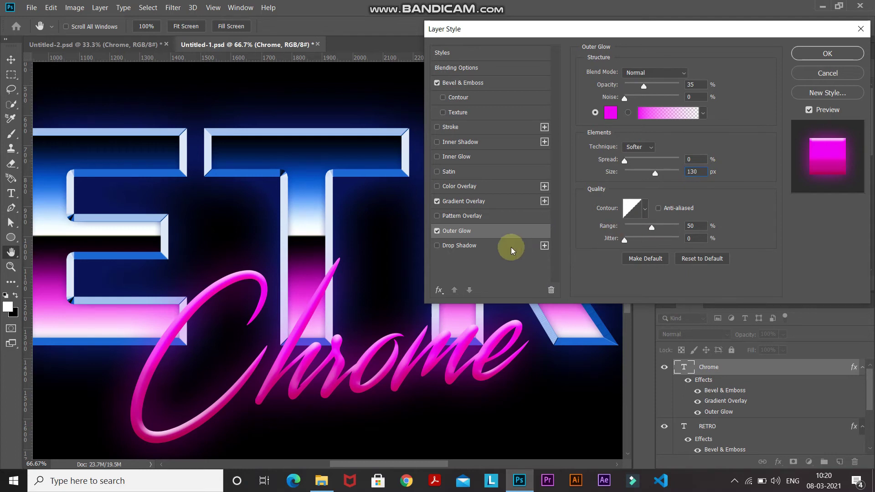
left_click(436, 232)
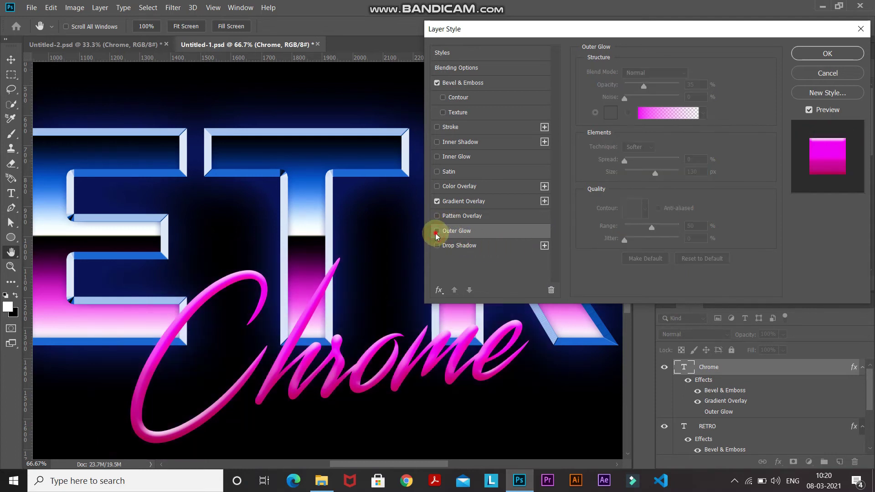
left_click(436, 232)
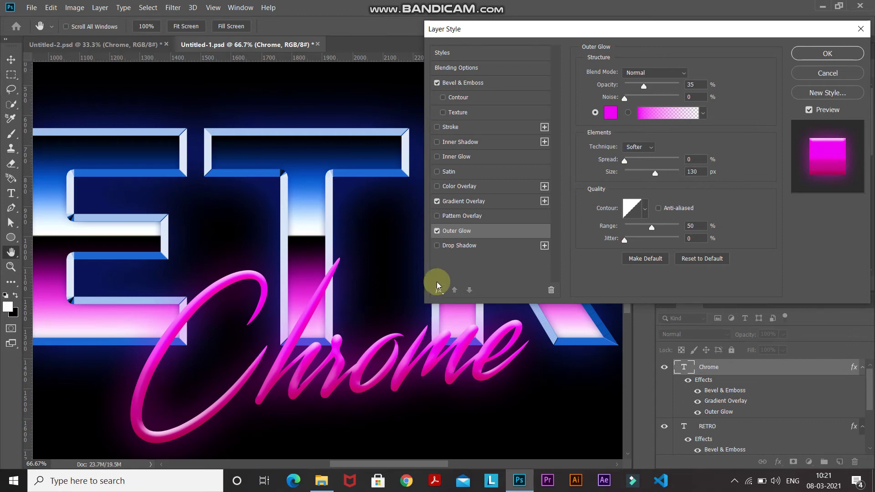
Step: Add a Drop Shadow to the Chrome layer: Multiply, black 000000, 75% opacity, angle 120°, distance 10 px, spread 15%, size 20 px
left_click(460, 246)
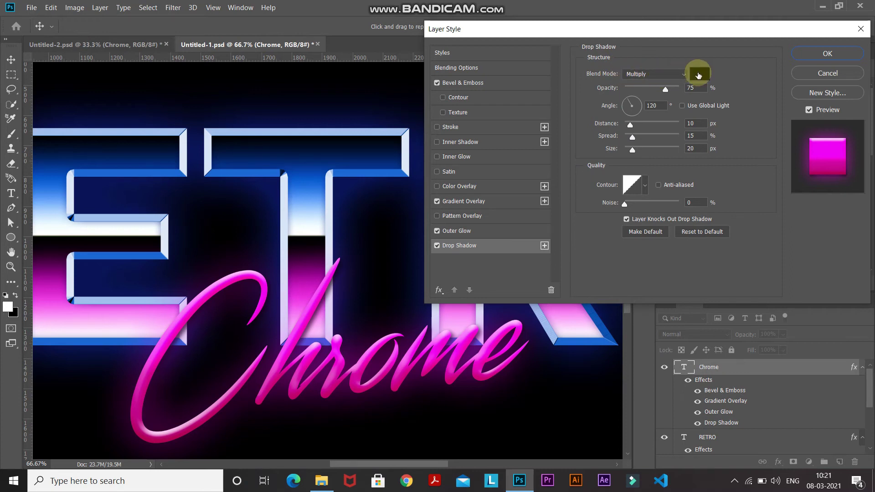
left_click(699, 74)
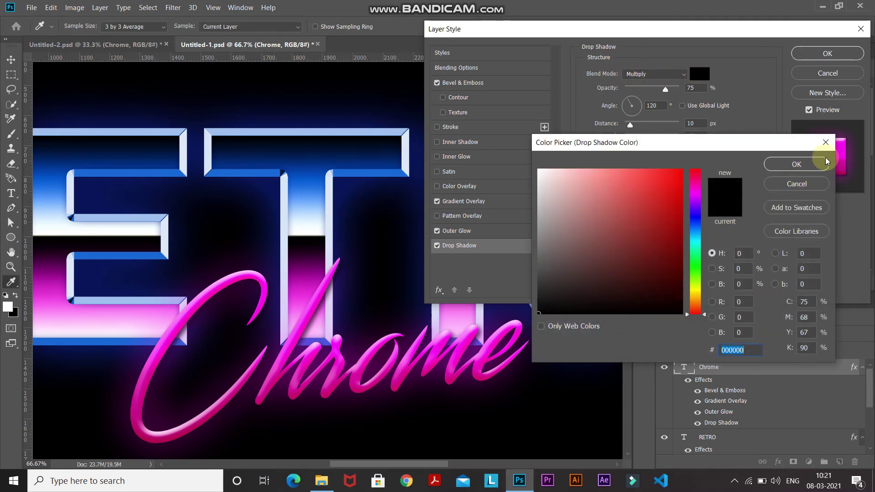
left_click(793, 164)
left_click(698, 88)
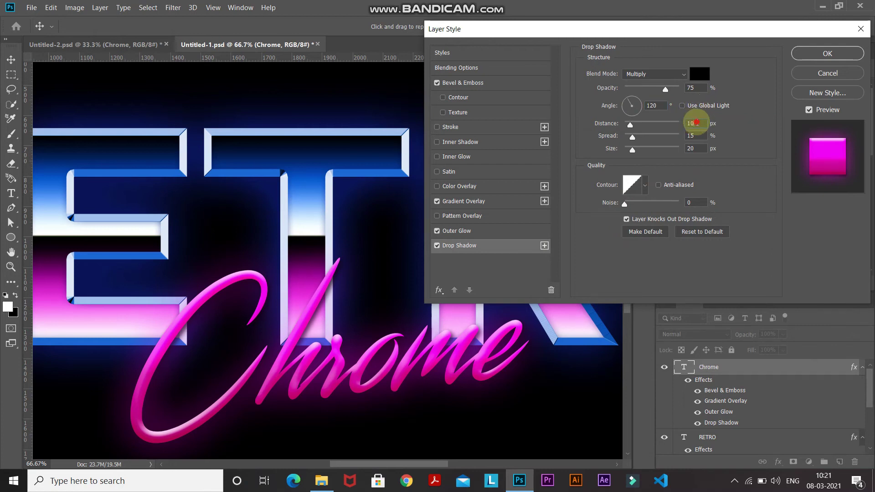
left_click(697, 122)
left_click(705, 136)
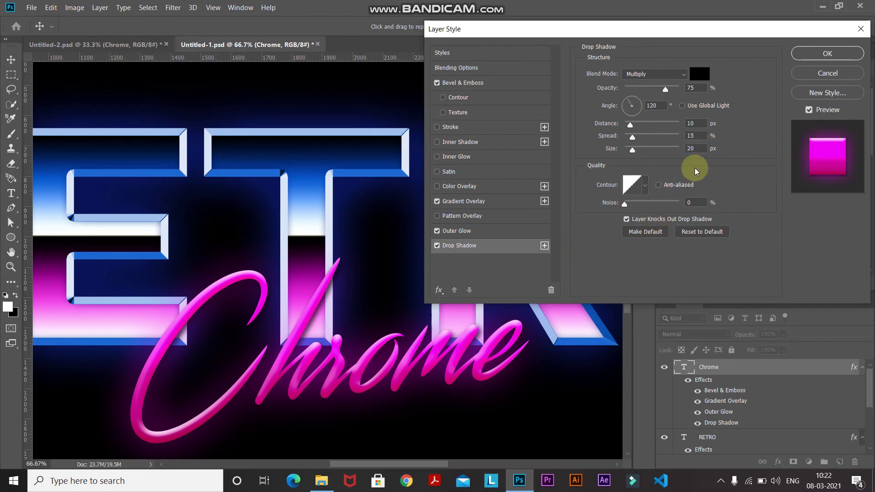
left_click(377, 344)
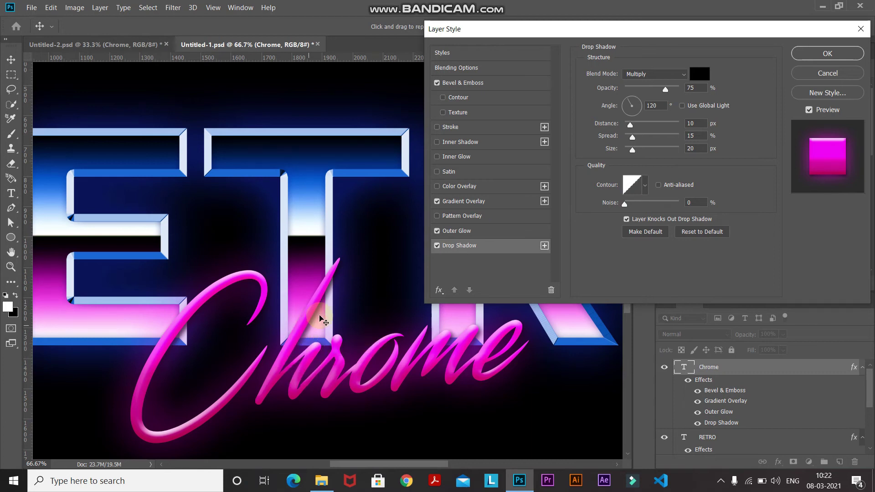
Step: Compare the Chrome lettering with its Drop Shadow off and on, and accept the layer style with the shadow enabled
left_click(436, 246)
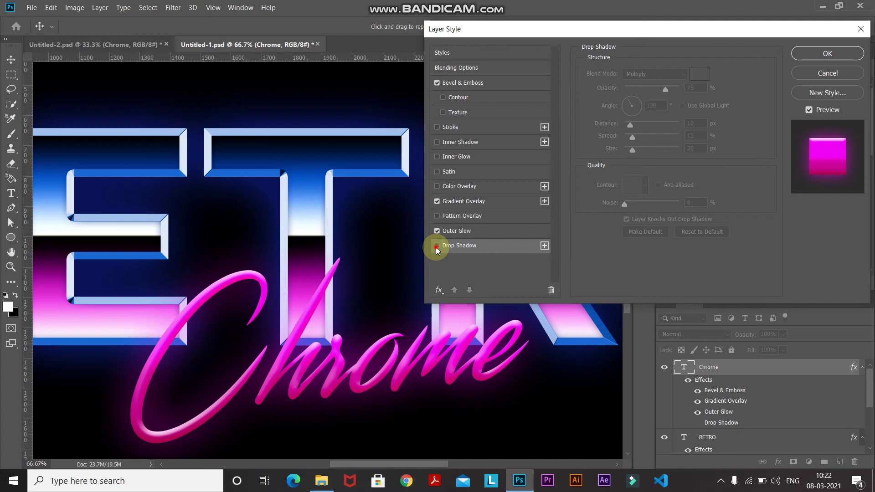
left_click(436, 246)
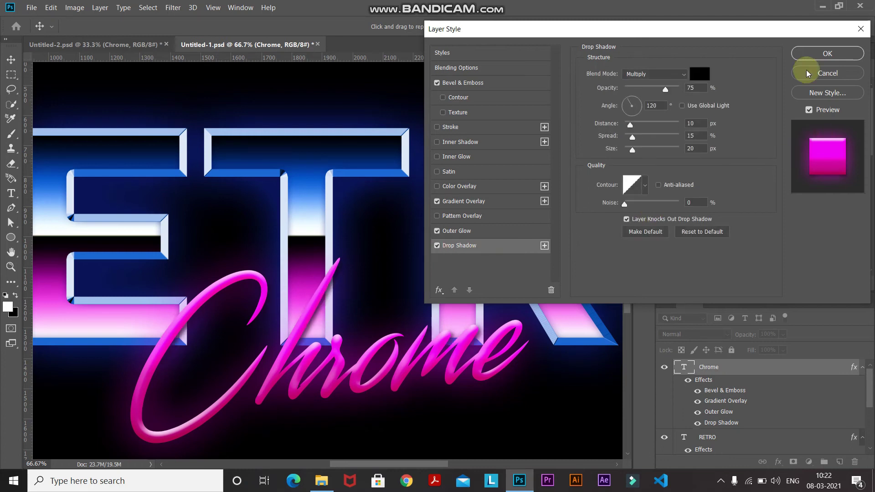
left_click(814, 55)
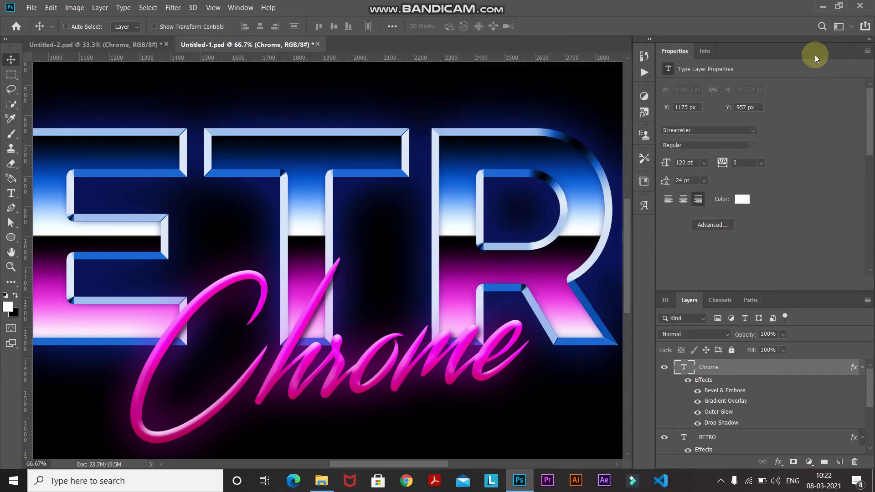
key("ctrl+0")
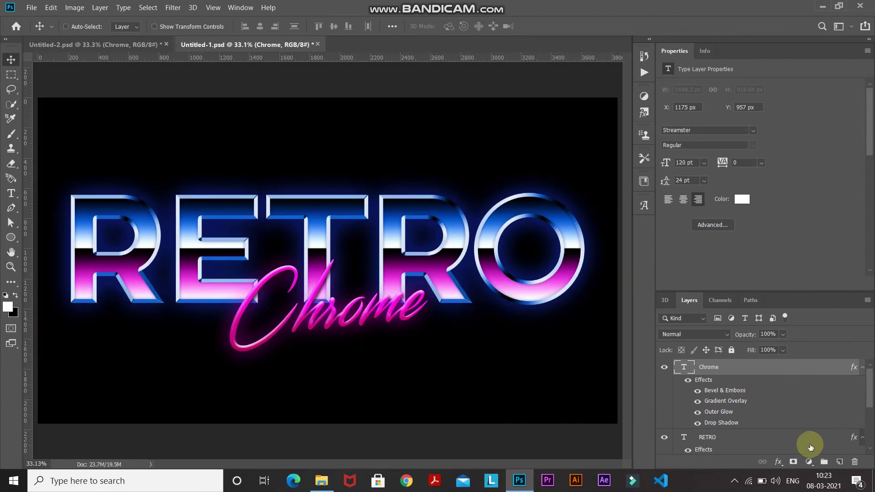
Step: Place the star-galaxy night-sky wallpaper as an embedded image directly above Color Fill 1 and enlarge it to about 24.33% to cover the canvas
scroll(802, 437, "down", 3)
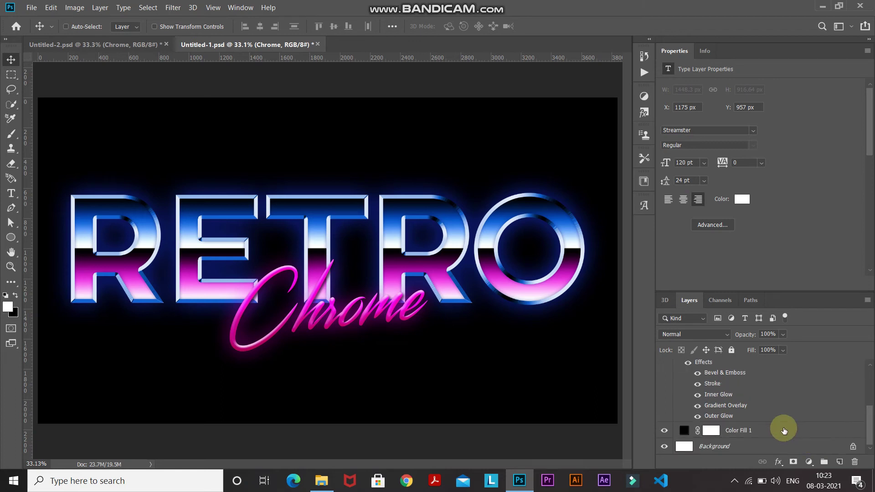
left_click(765, 428)
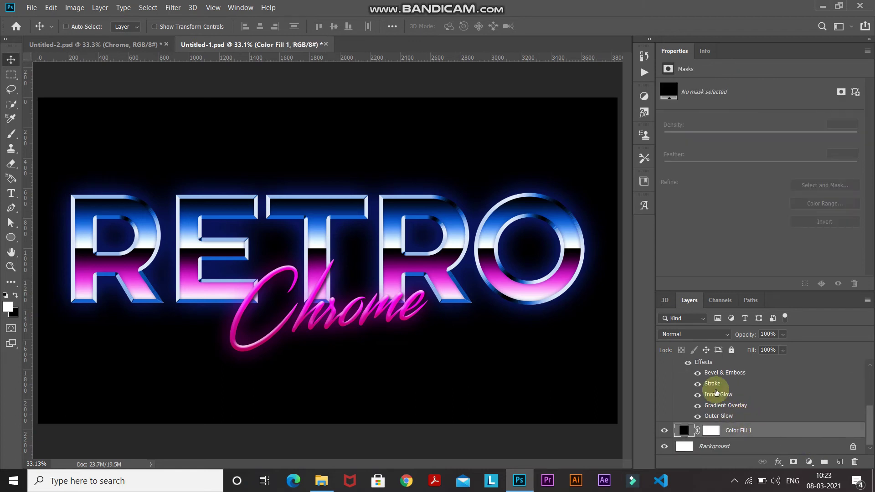
left_click(30, 7)
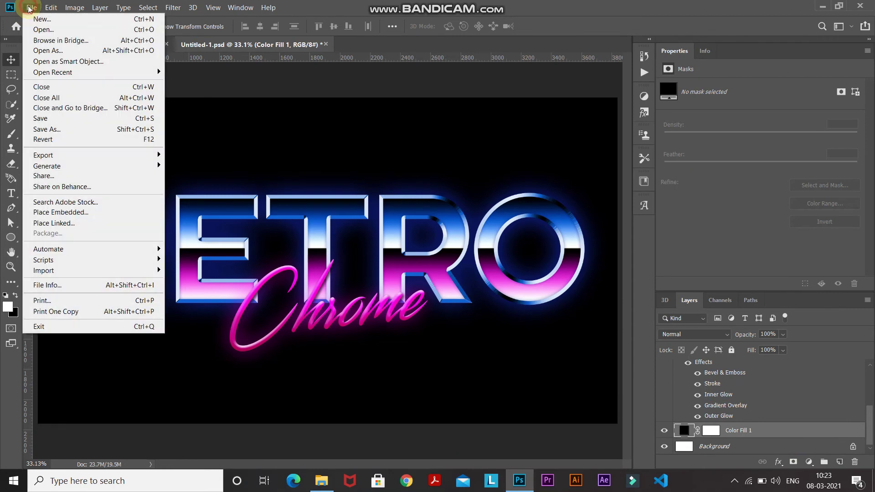
left_click(59, 212)
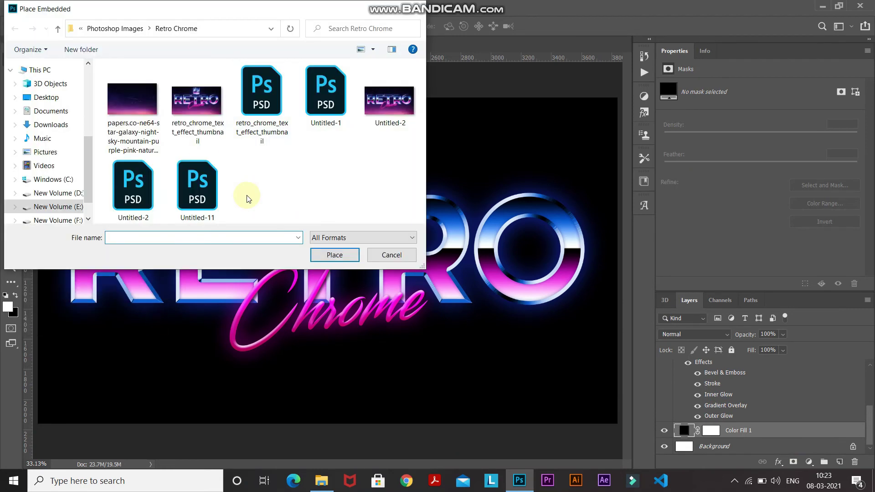
left_click(130, 100)
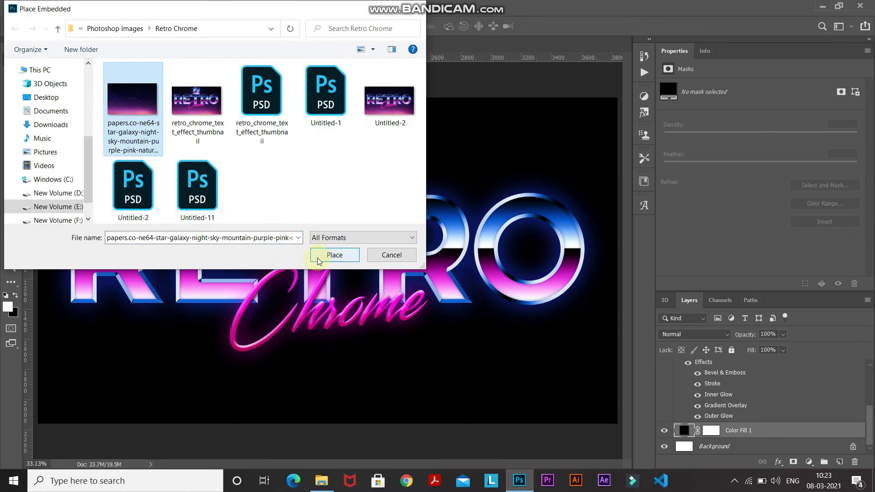
left_click(334, 254)
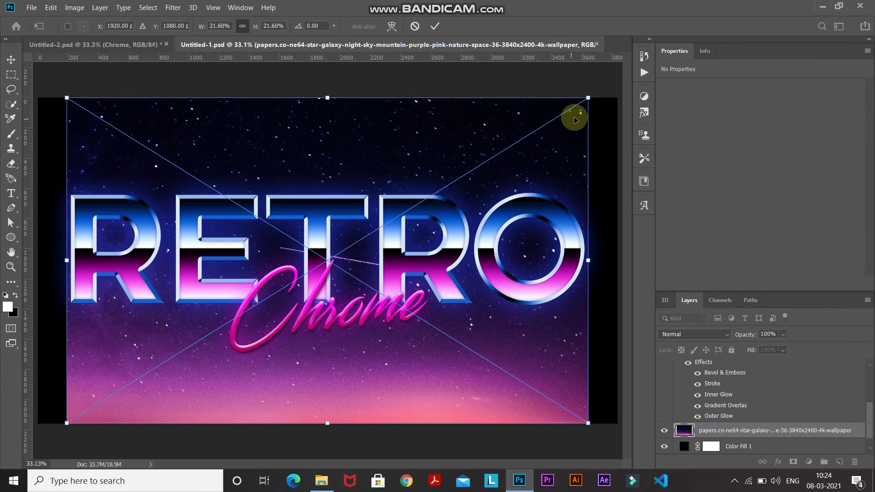
left_click_drag(588, 98, 621, 74)
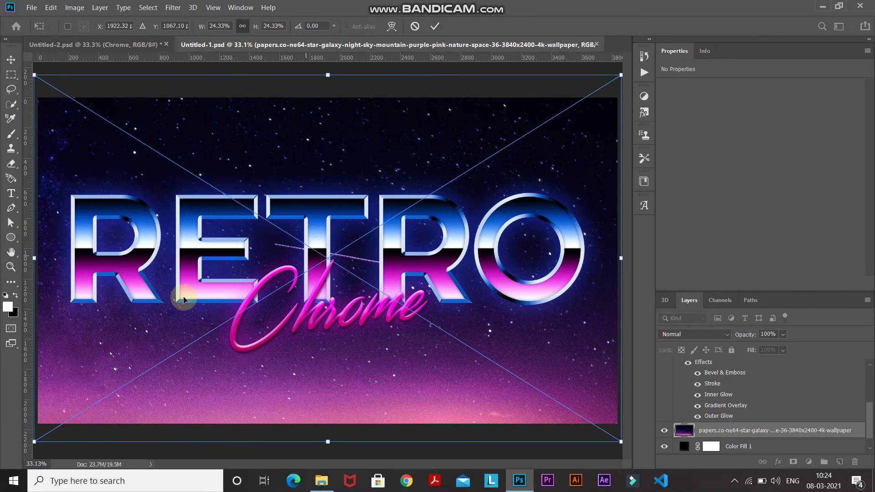
left_click(435, 26)
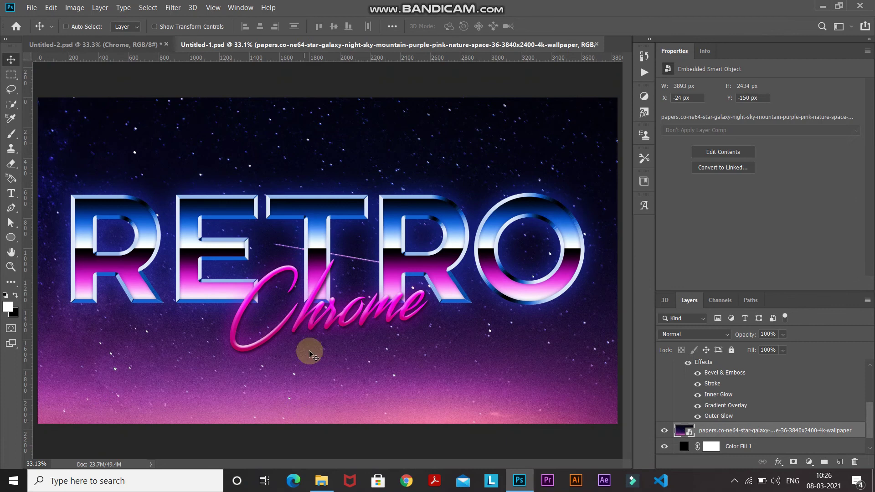
Step: Convert the Chrome and RETRO text layers together into a single smart object
key("ctrl+plus")
key("ctrl+plus")
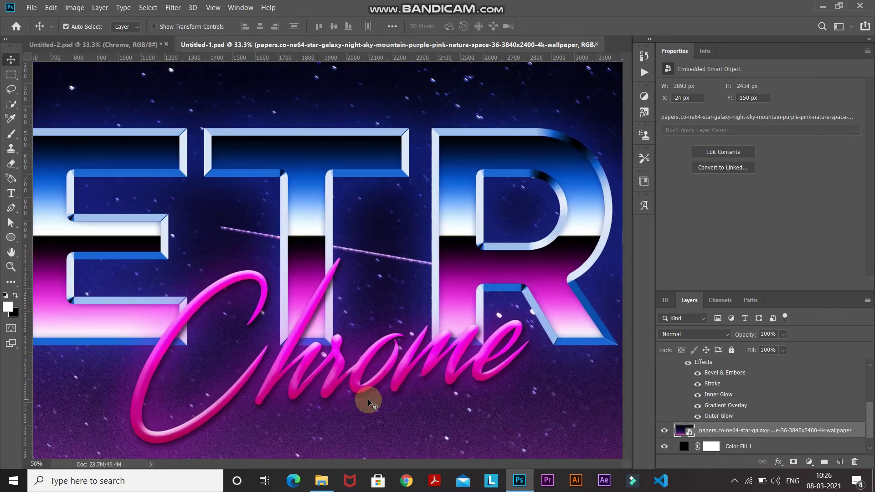
key("ctrl+plus")
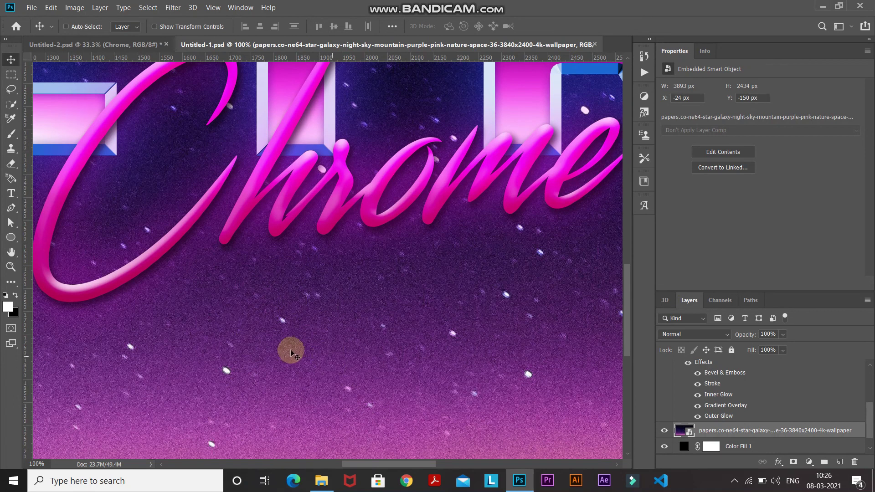
key("ctrl+0")
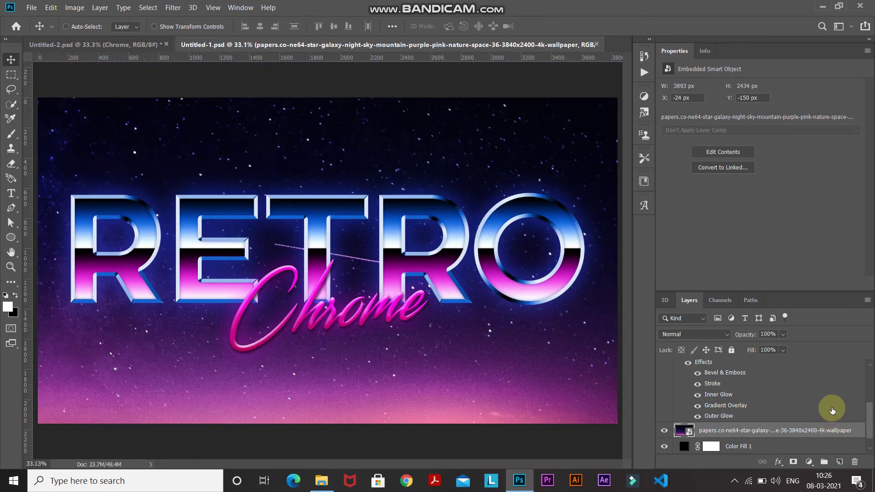
scroll(831, 409, "up", 10)
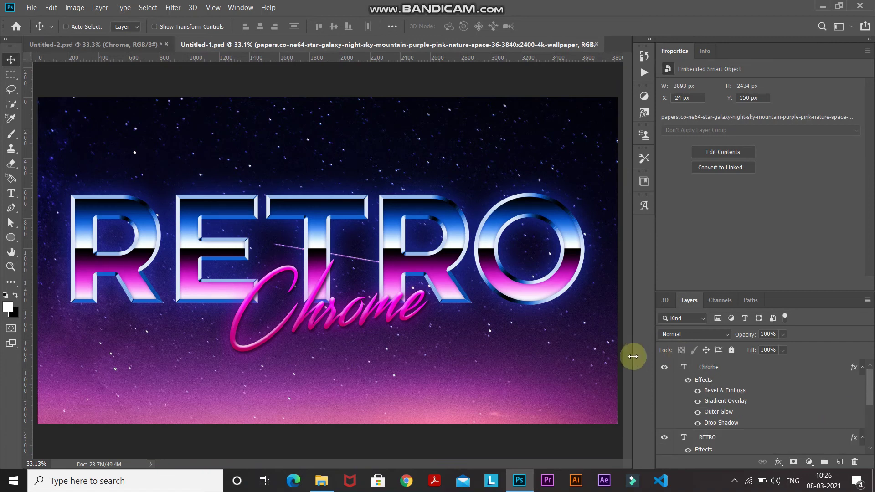
left_click(750, 369)
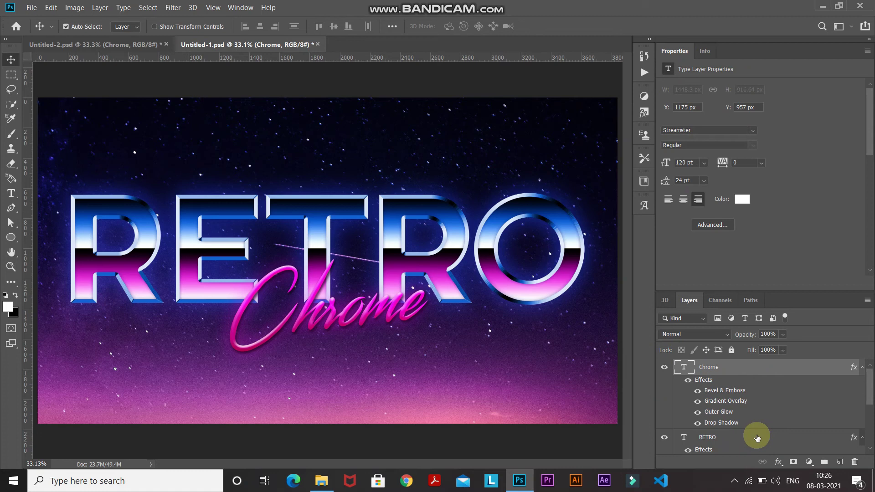
left_click(757, 438, "ctrl")
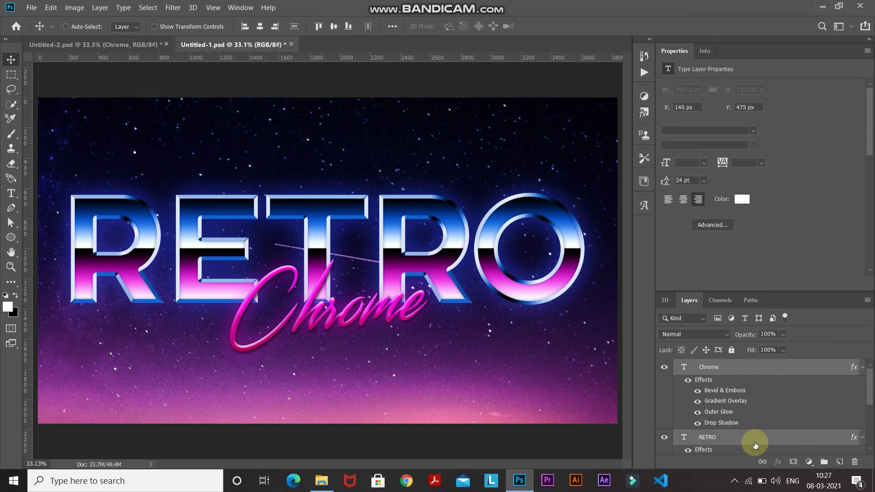
right_click(786, 439)
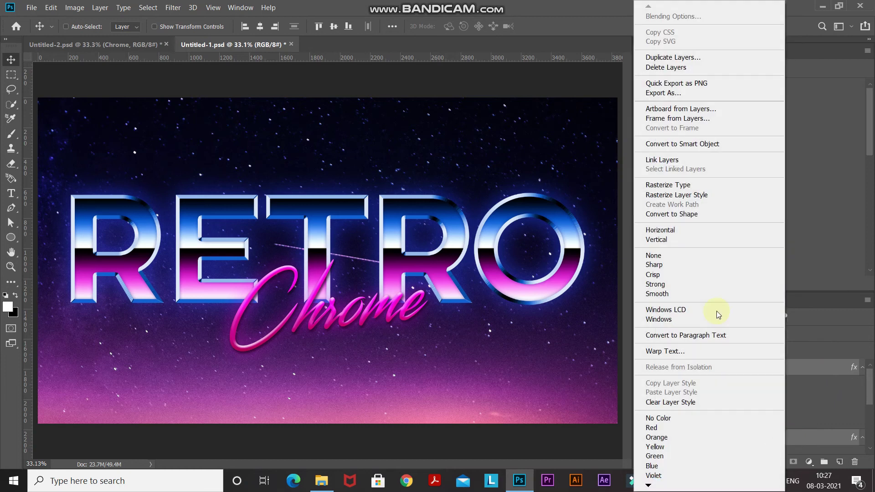
left_click(682, 145)
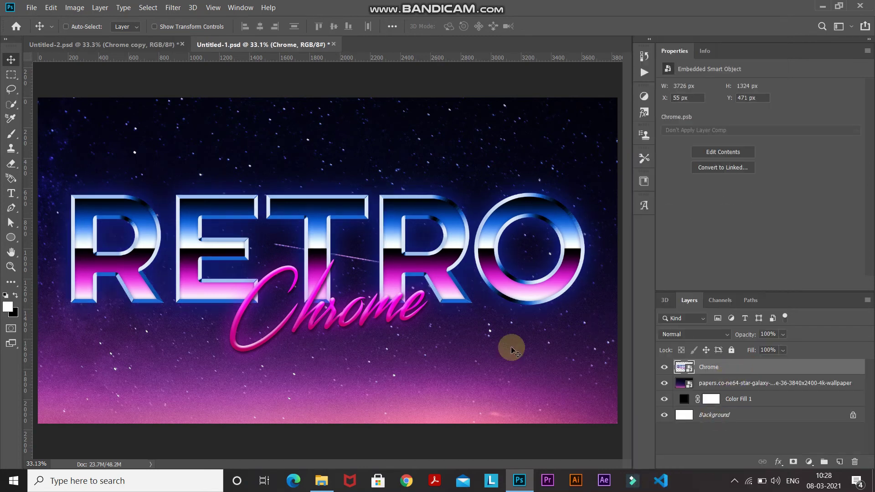
Step: Apply the Add Noise filter to the lettering smart object: amount 5%, Uniform distribution, Monochromatic
left_click(173, 8)
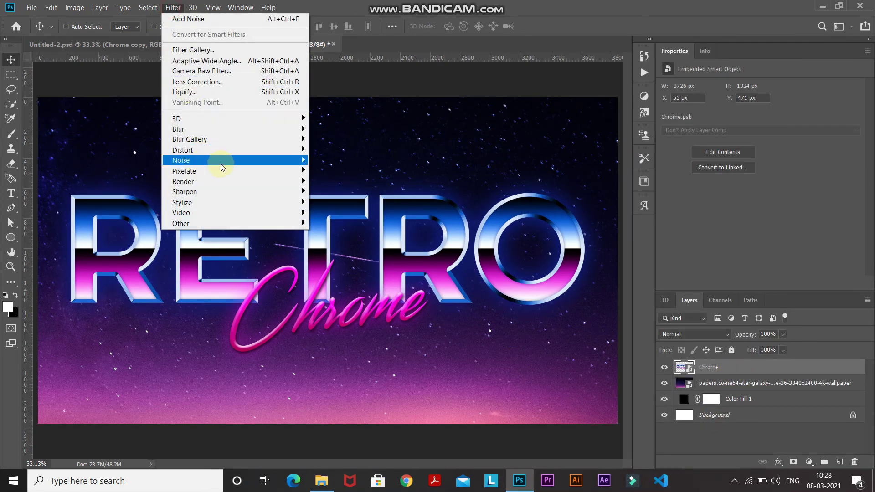
mouse_move(205, 160)
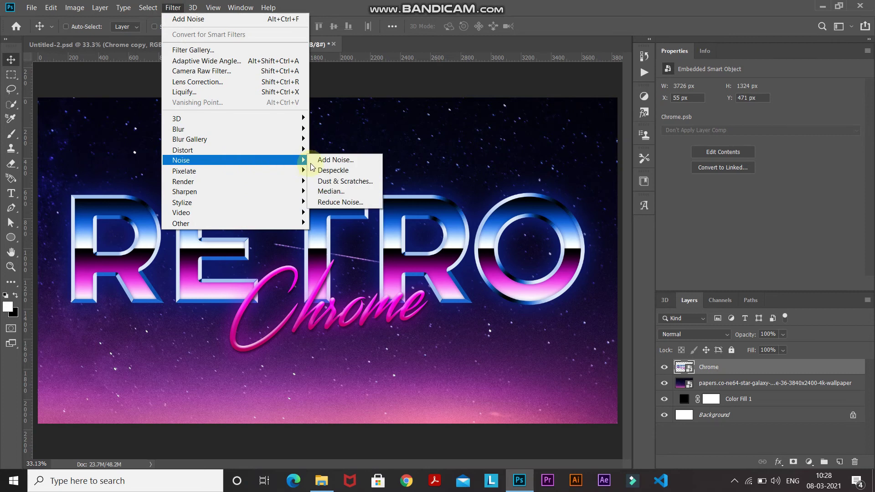
left_click(330, 160)
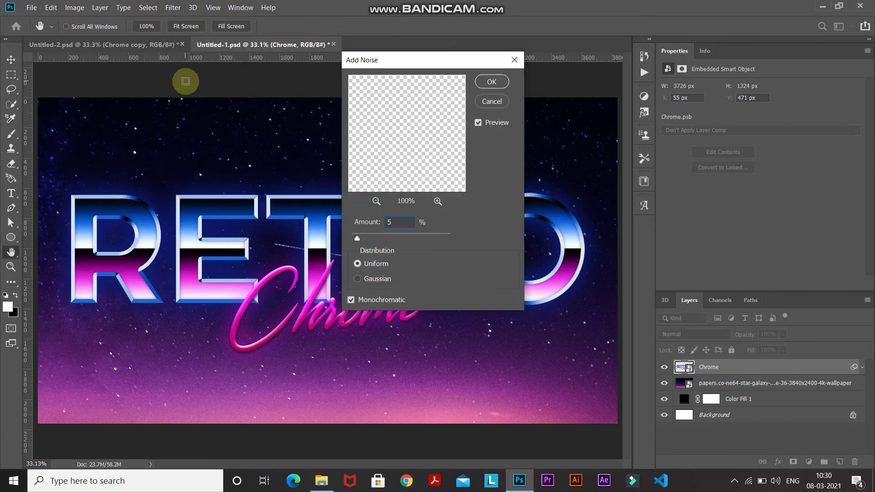
left_click(398, 221)
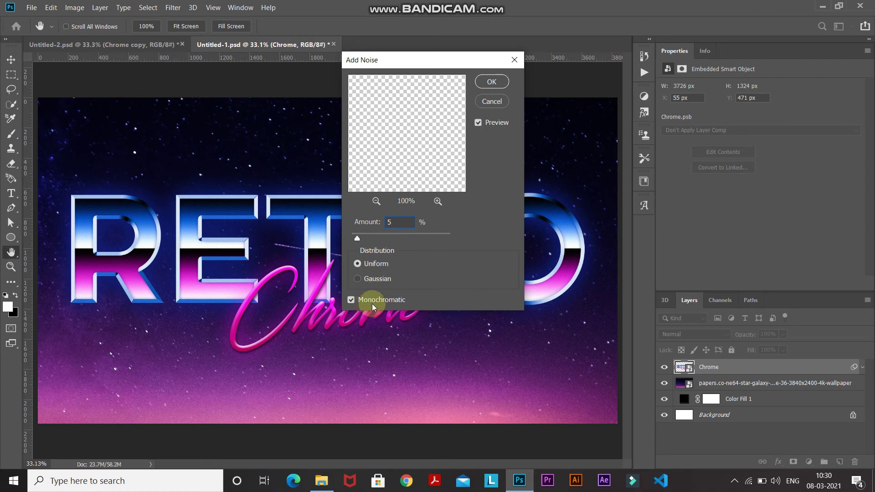
left_click(490, 83)
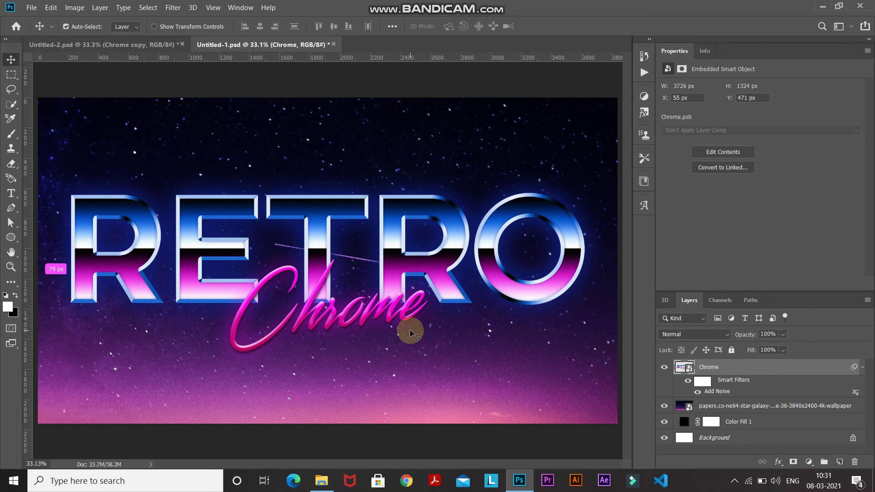
Step: Examine the noise grain on the lettering up close by toggling the smart filter's visibility
key("ctrl+plus")
key("ctrl+plus")
key("ctrl+plus")
key("ctrl+plus")
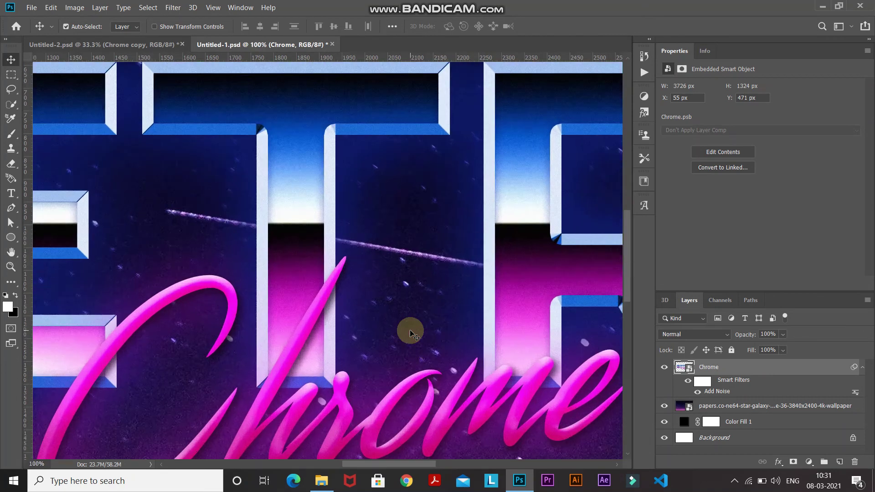
left_click(689, 380)
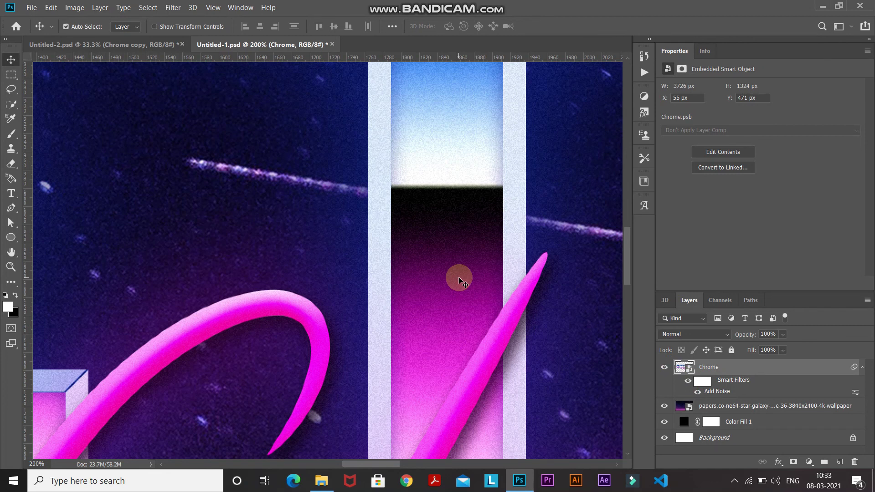
key("ctrl+0")
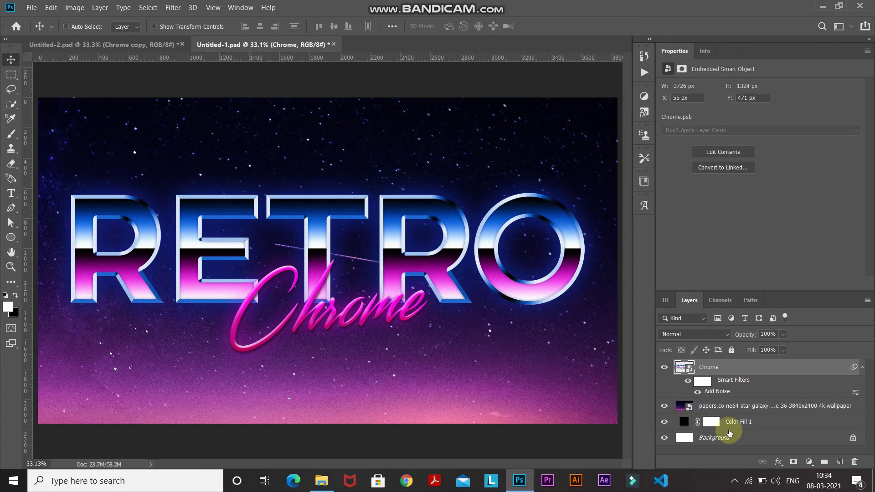
Step: Add a new empty layer above the Chrome smart object and bring up the brush presets for the Brush tool
left_click(839, 463)
left_click(13, 137)
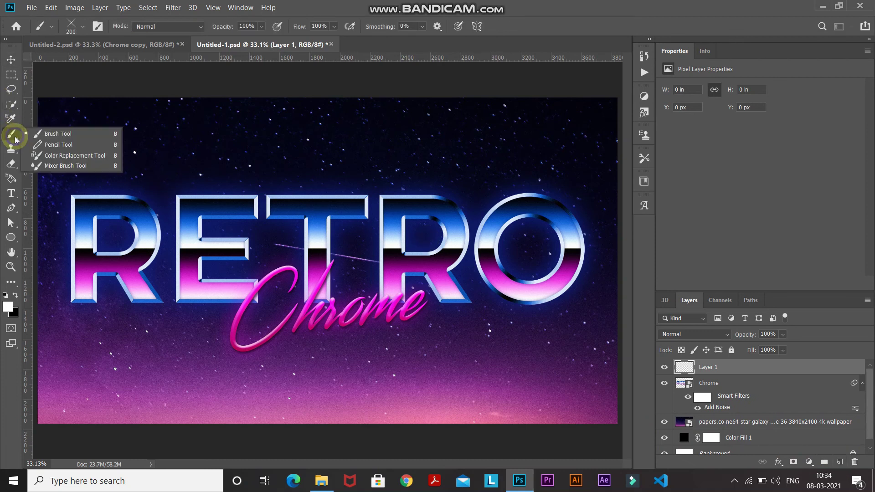
left_click(46, 134)
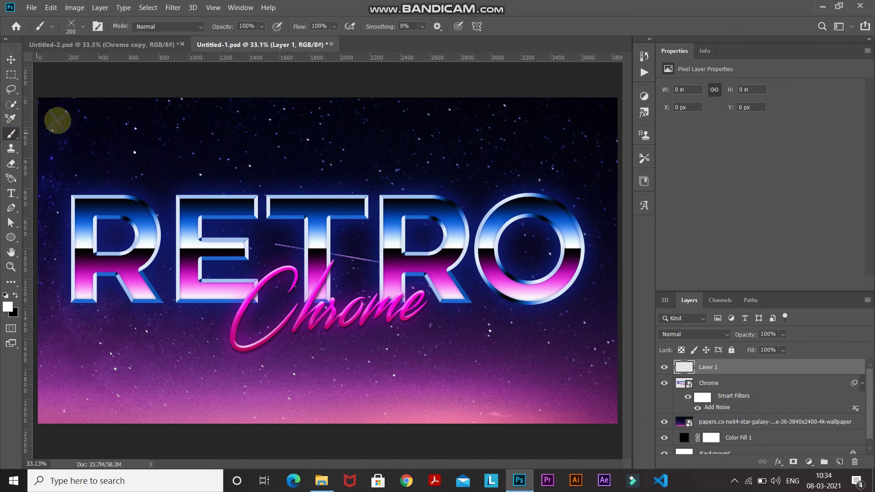
left_click(95, 30)
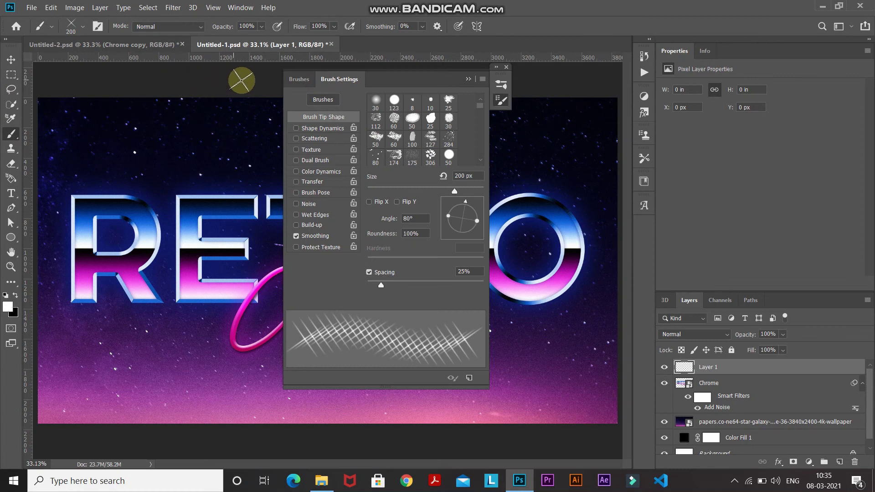
left_click(293, 80)
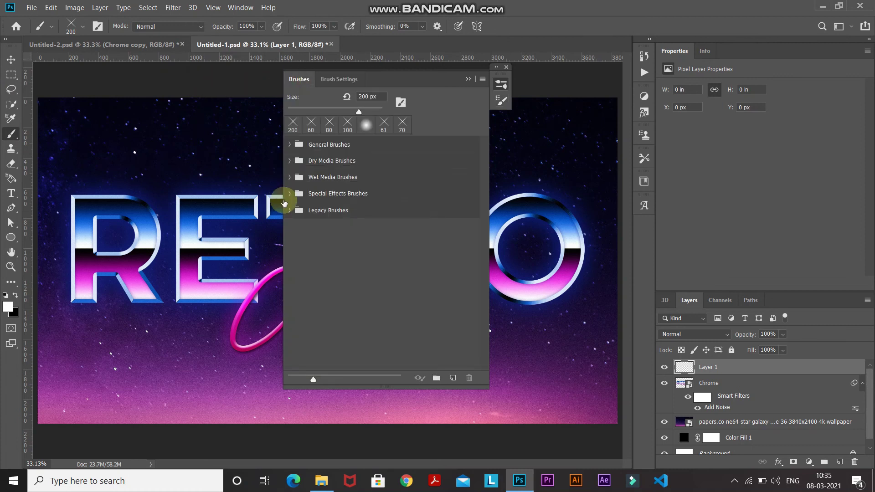
left_click(321, 214)
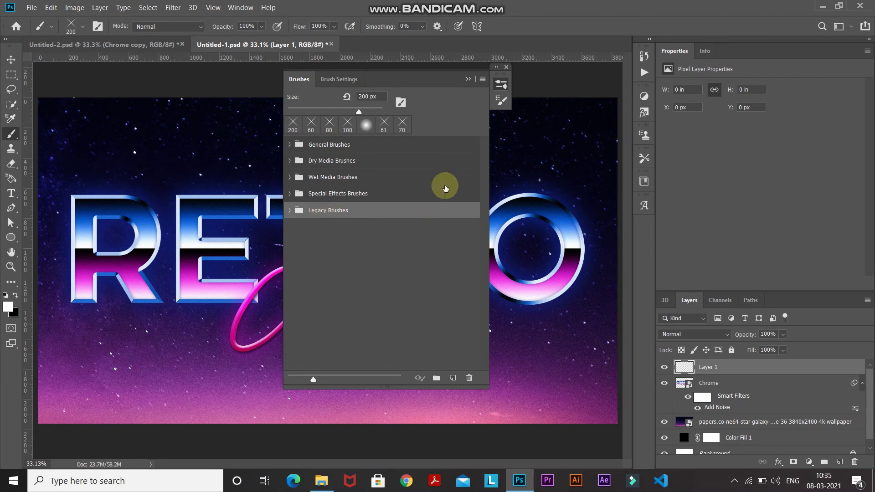
left_click(483, 80)
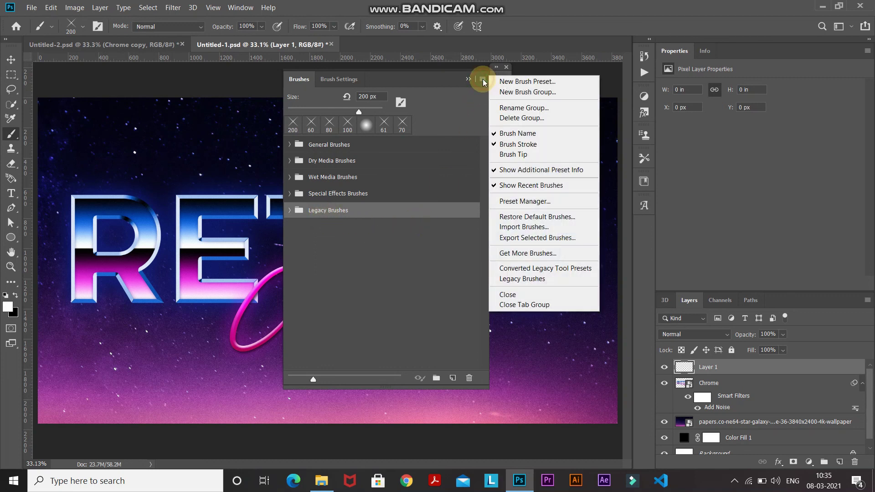
left_click(506, 280)
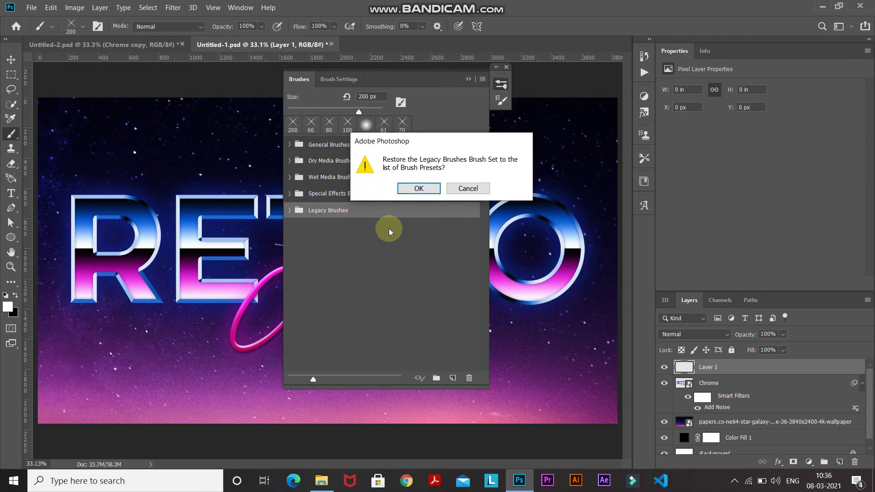
left_click(465, 190)
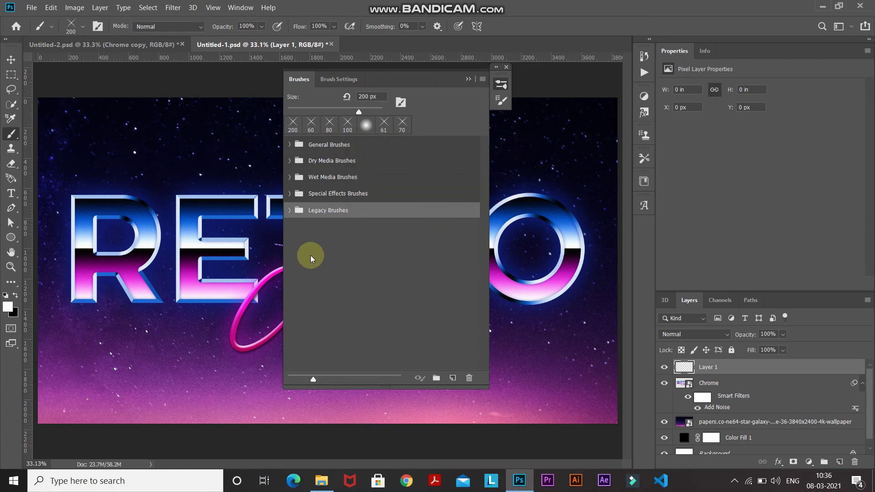
Step: Choose the Crosshatch 4 brush from the Assorted Brushes set within Legacy Brushes
left_click(289, 211)
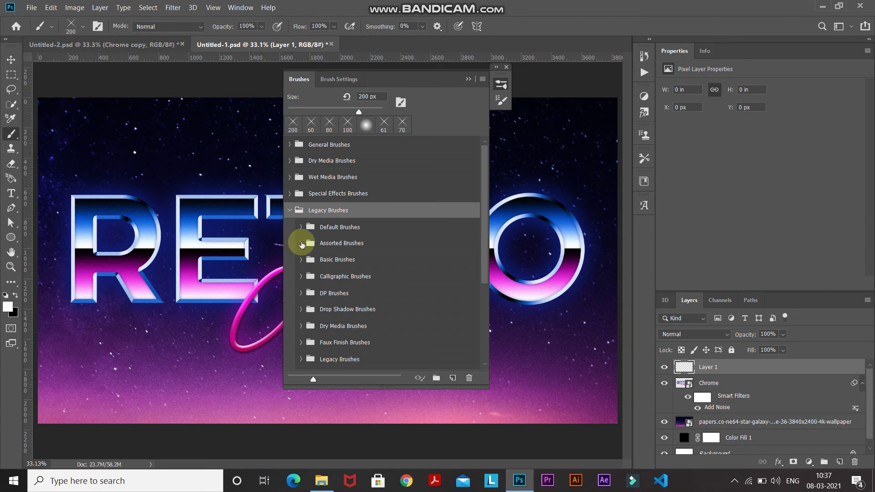
left_click(301, 243)
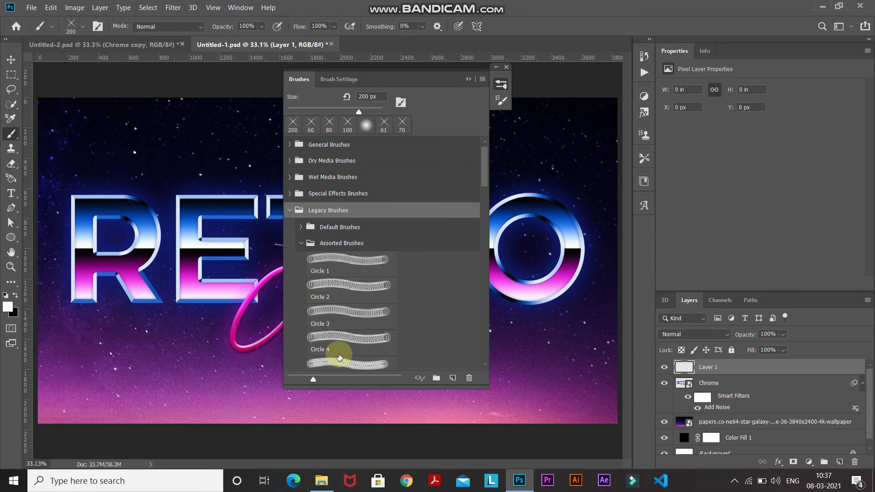
scroll(339, 355, "down", 5)
left_click(349, 280)
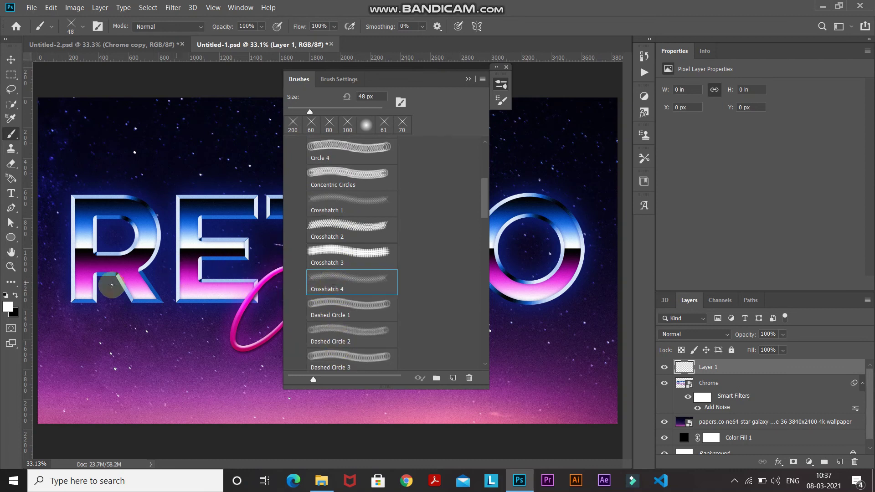
Step: With white (ffffff) as the foreground colour, enlarge the brush to 200 px and stamp one sparkle on the first R's upper-left corner
left_click(7, 308)
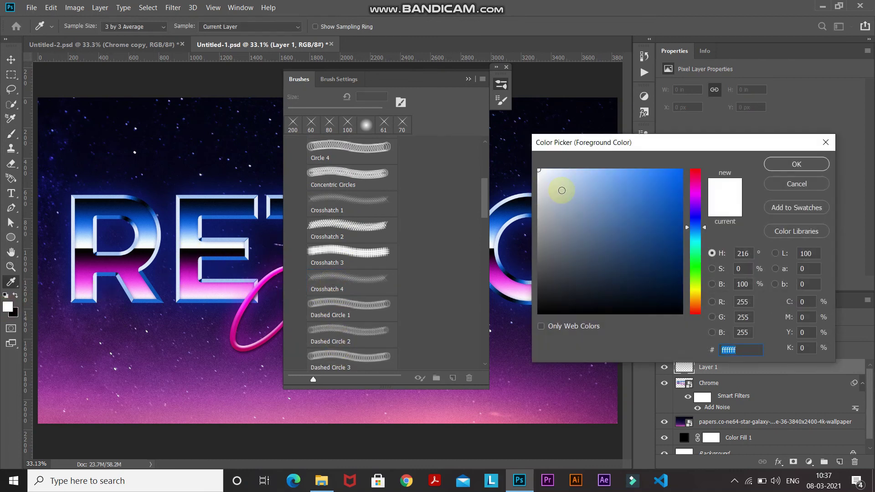
left_click(780, 164)
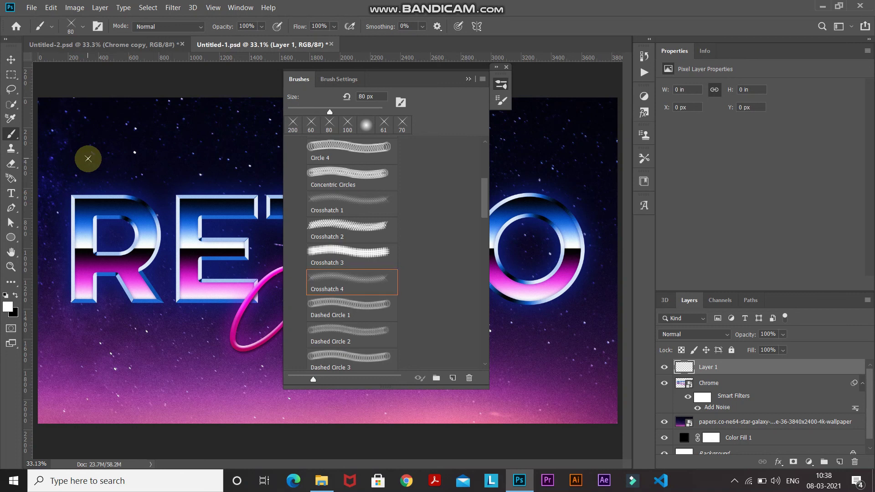
key("bracketright")
key("bracketright")
key("bracketright")
key("bracketright")
key("bracketright")
key("bracketright")
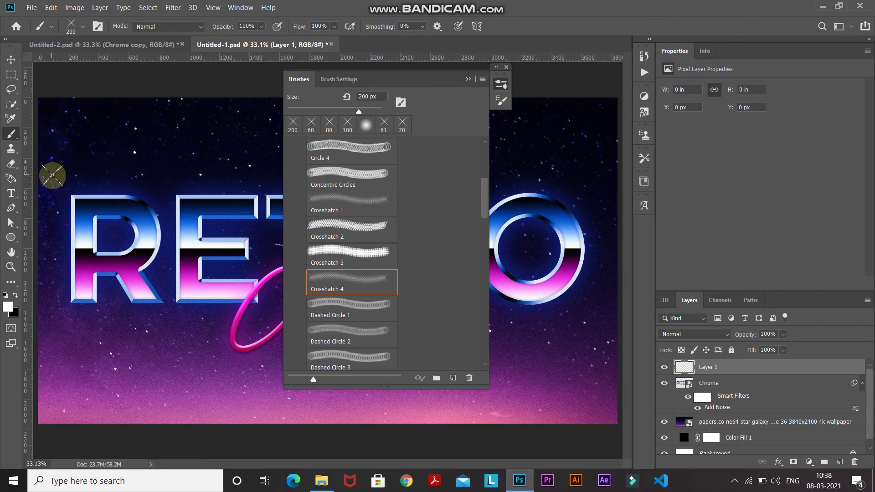
left_click(72, 199)
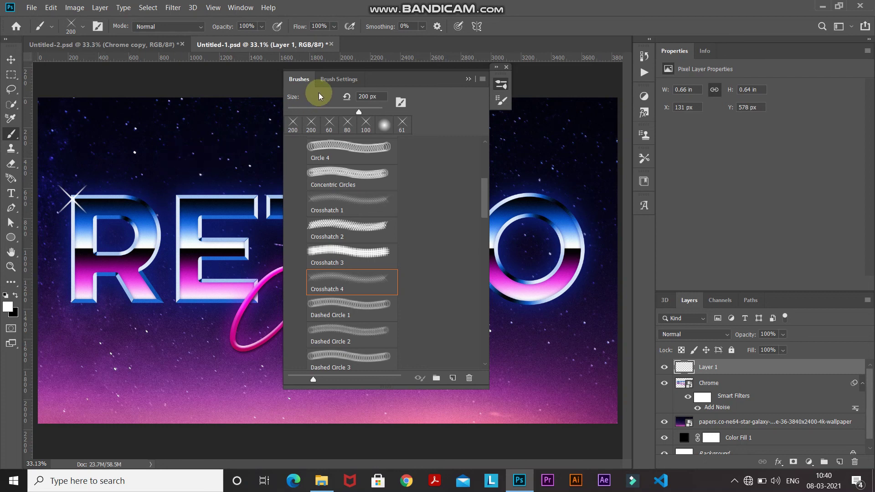
Step: Rotate the brush tip to 50° and stamp a sparkle on the lower left edge of the E
left_click(328, 80)
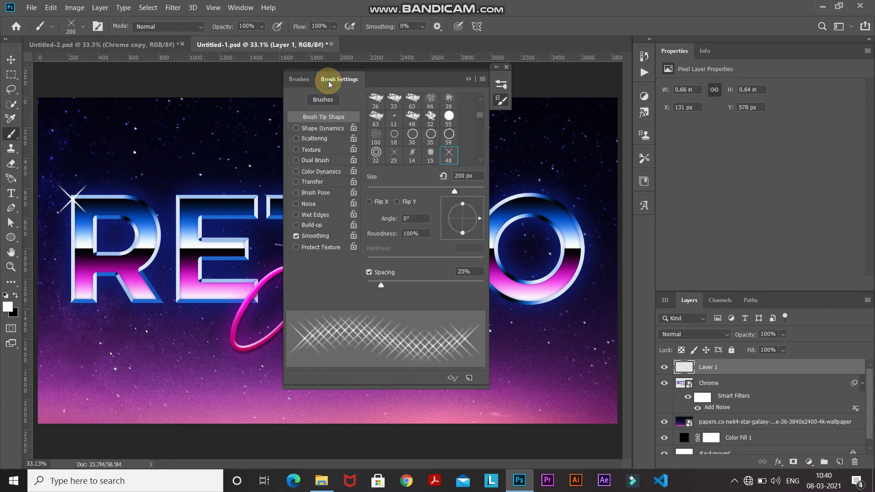
left_click_drag(479, 218, 474, 205)
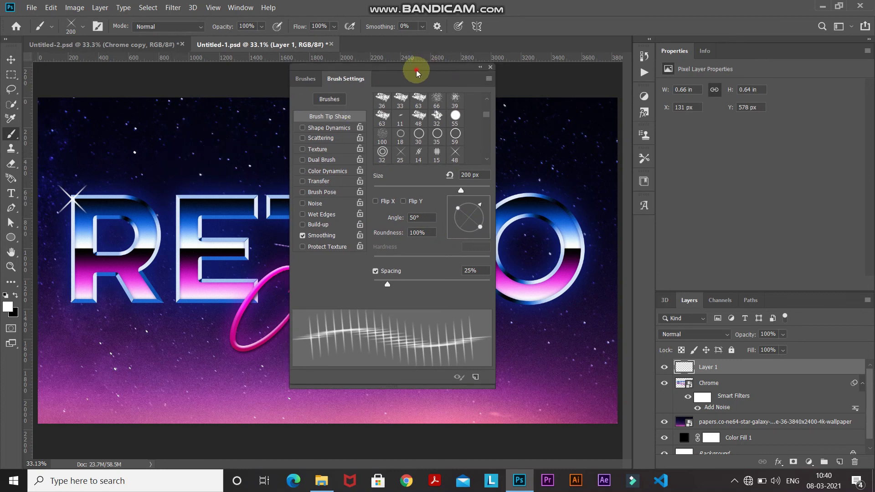
mouse_move(468, 75)
left_mouse_down()
mouse_move(525, 83)
mouse_move(747, 67)
left_mouse_up()
left_click(176, 260)
Step: Vary the brush size and angle while stamping one sparkle on the T's stem and another on the second R's upper-left corner
key("shift+Left")
key("bracketright")
left_click(308, 239)
key("bracketleft")
key("bracketleft")
key("shift+Right")
key("shift+Right")
key("shift+Right")
key("shift+Right")
left_click(378, 194)
Step: Rotate the 150 px brush tip to 134°, stamp a sparkle on the O's upper-left inner edge, and close the brush settings
key("shift+Right")
key("shift+Right")
key("shift+Right")
left_click(504, 228)
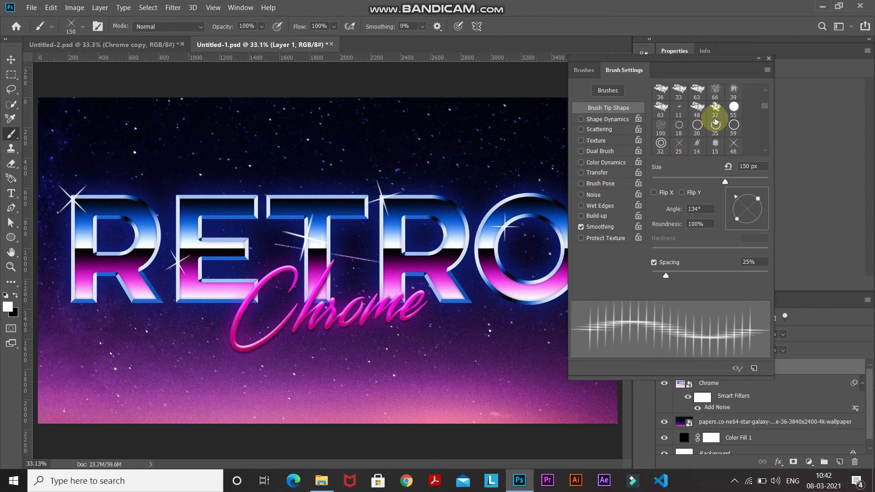
left_click(770, 58)
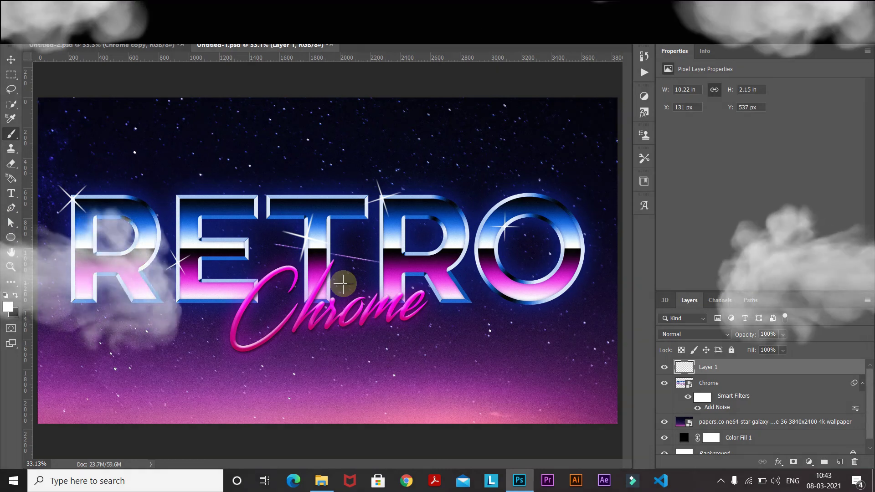